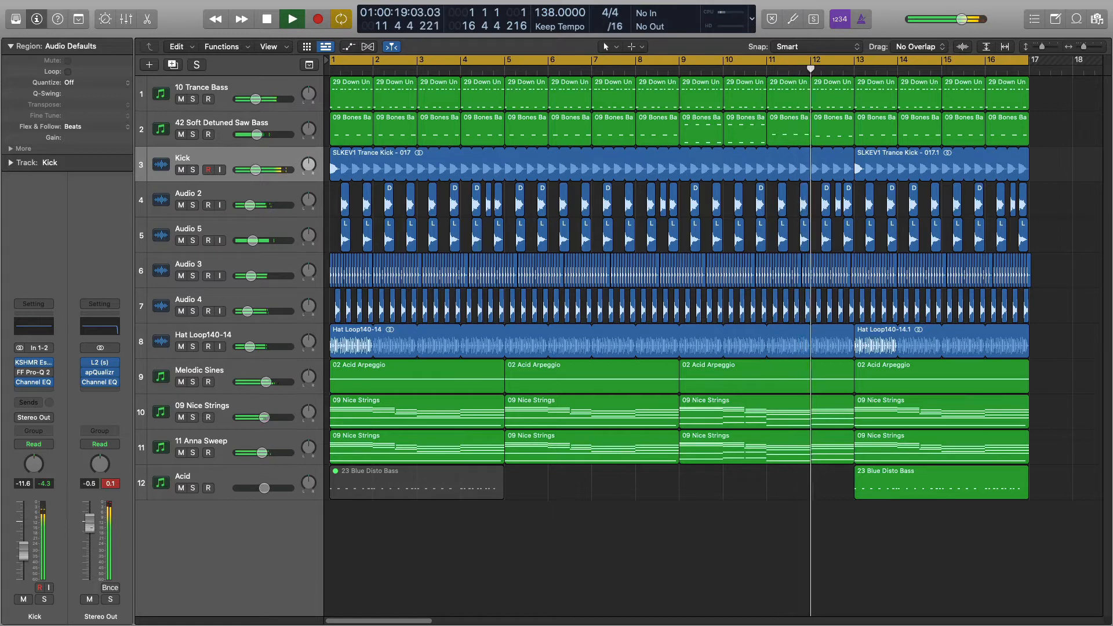
- Lower the Stereo Out fader to -17.0 dB, clear its peak level reading and stop playback
{"action": "left_click_drag", "start_coordinate": [93, 524], "coordinate": [89, 541]}
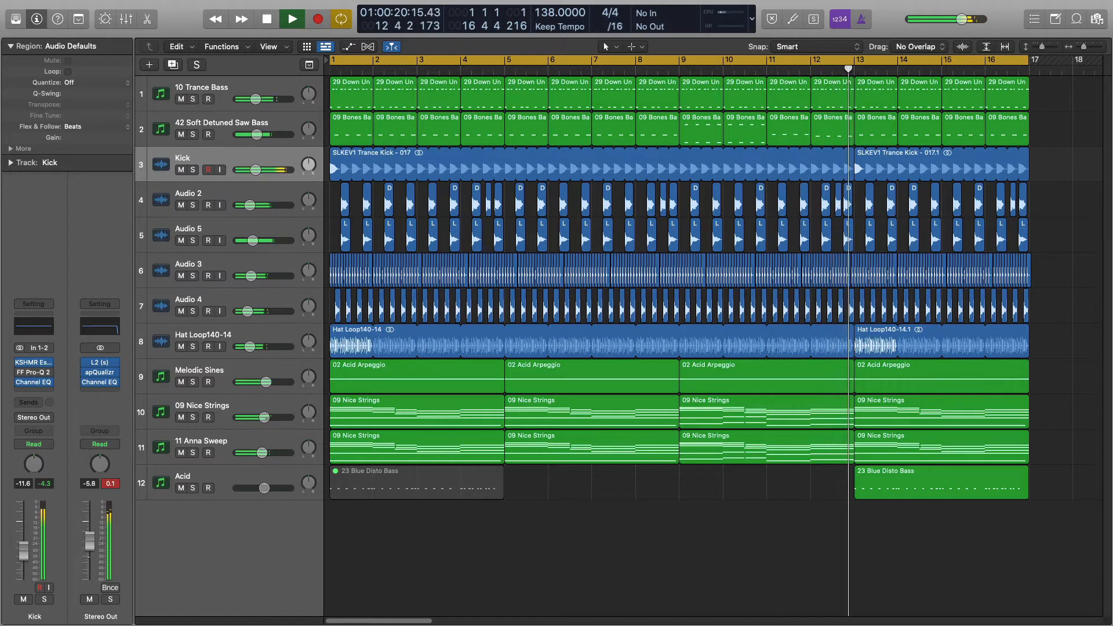
{"action": "left_click", "coordinate": [110, 484]}
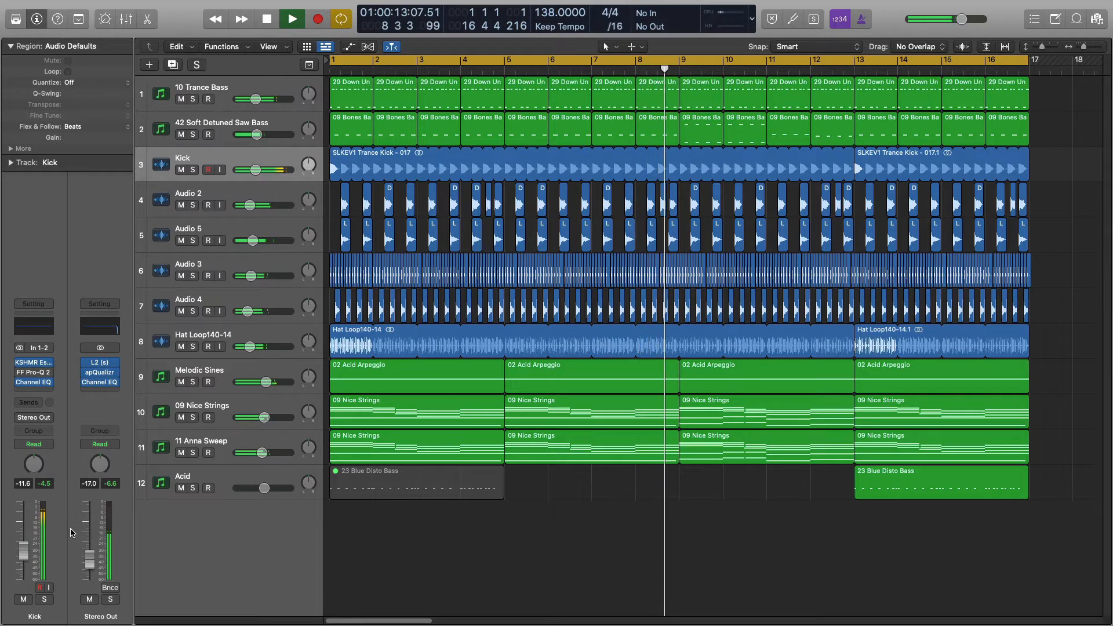
{"action": "key", "text": "space"}
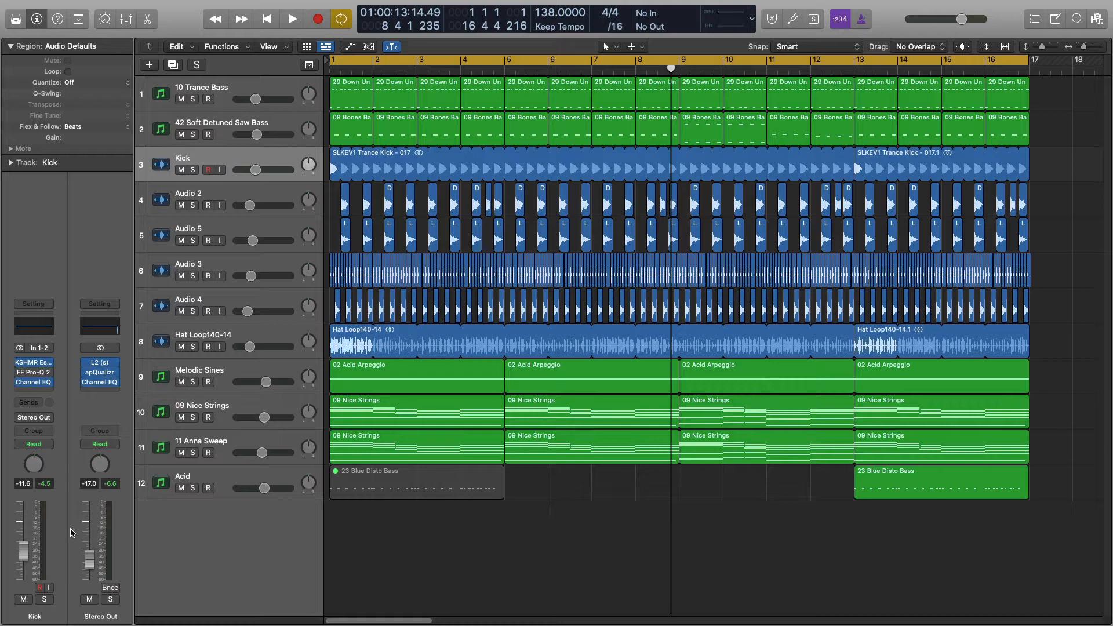
- Solo the 09 Nice Strings and 11 Anna Sweep tracks and set the cycle range to the first Nice Strings region, bars 1 to 5
{"action": "left_click", "coordinate": [193, 417]}
{"action": "left_click", "coordinate": [194, 453]}
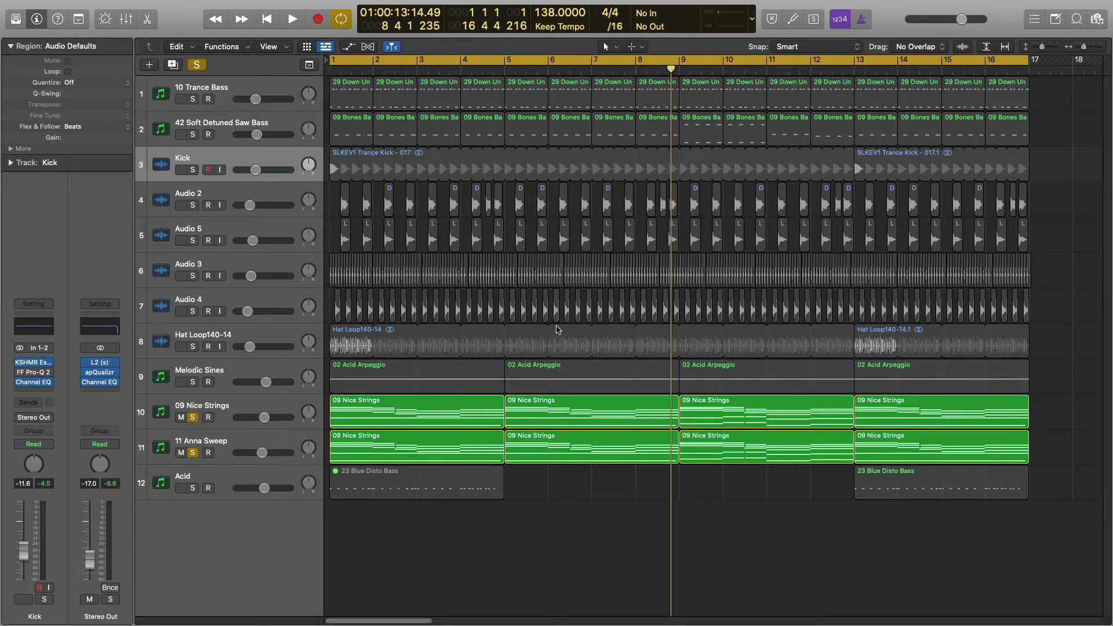
{"action": "left_click", "coordinate": [426, 418]}
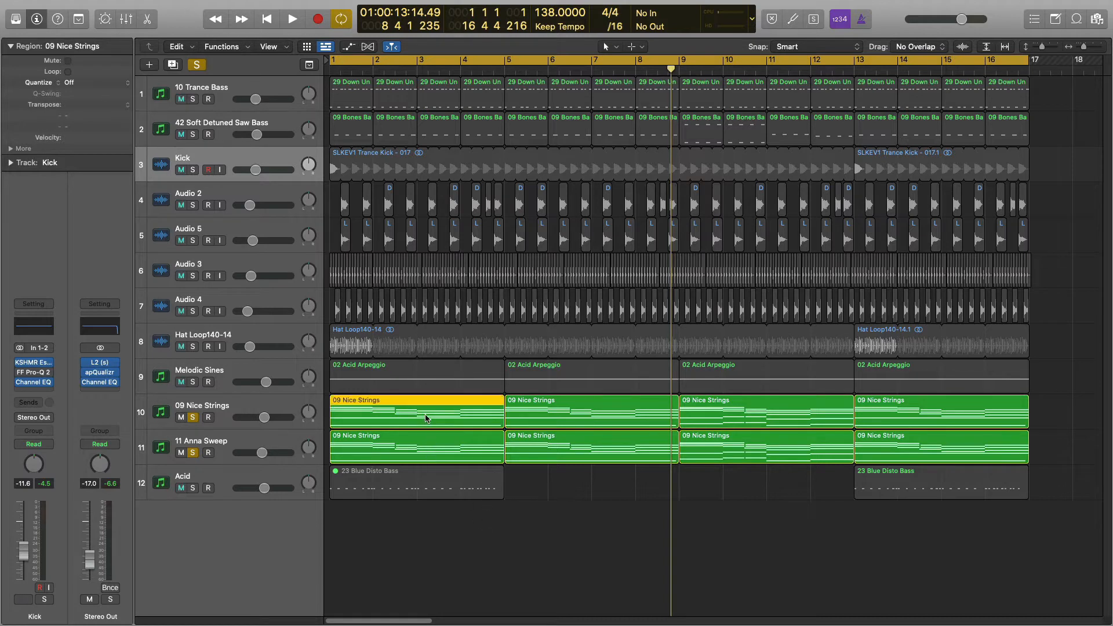
{"action": "key", "text": "super+u"}
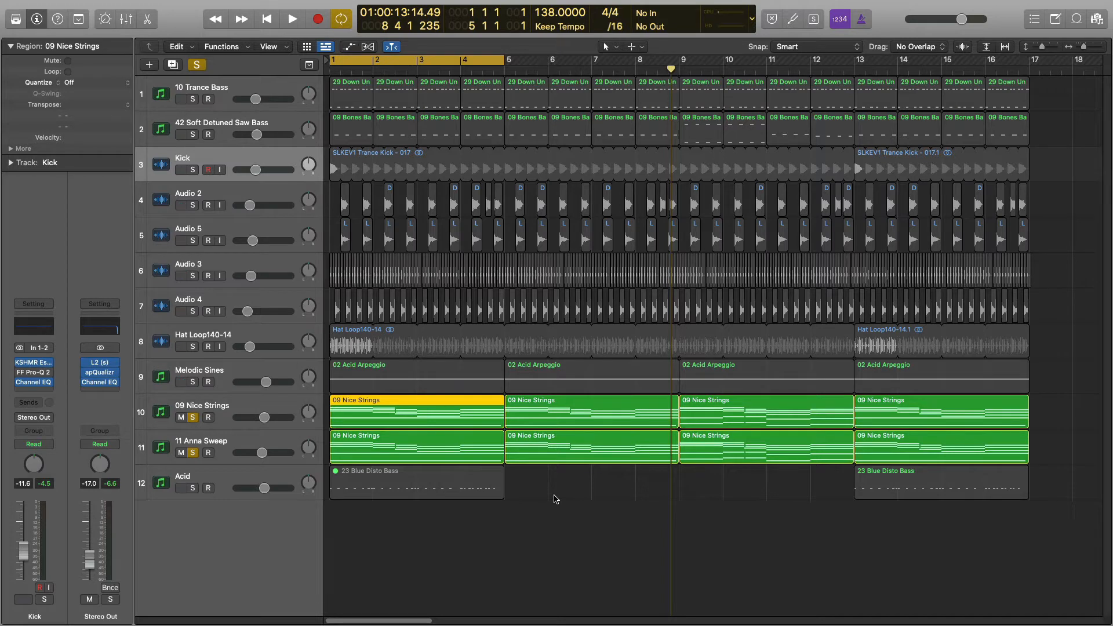
- Play the soloed loop briefly and reset the Stereo Out fader to 0.0 dB
{"action": "key", "text": "space"}
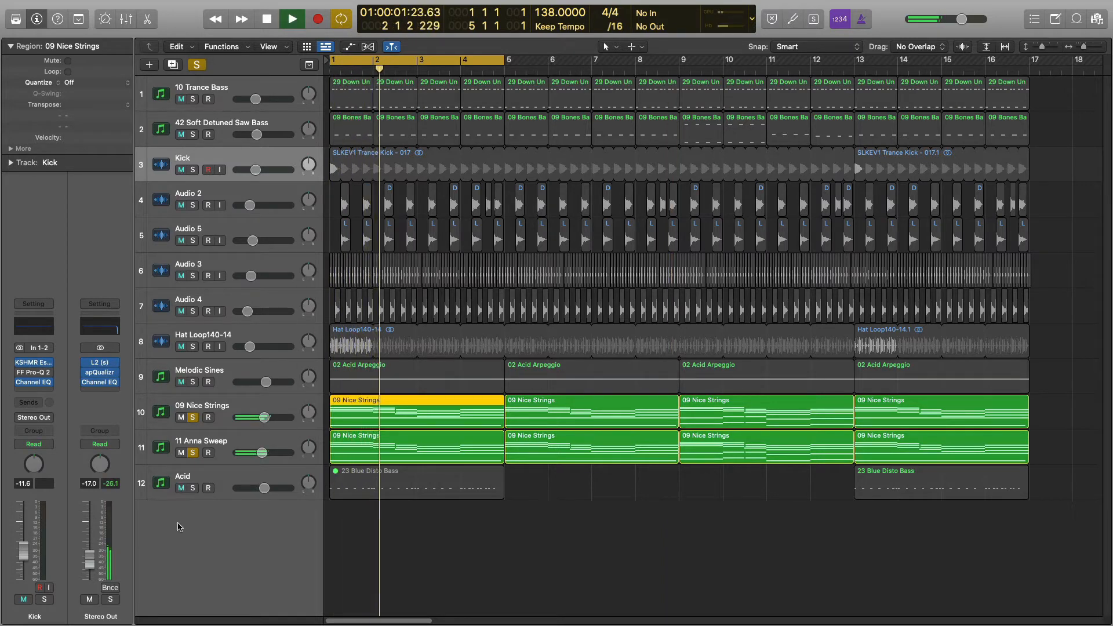
{"action": "left_click", "coordinate": [91, 559], "text": "alt"}
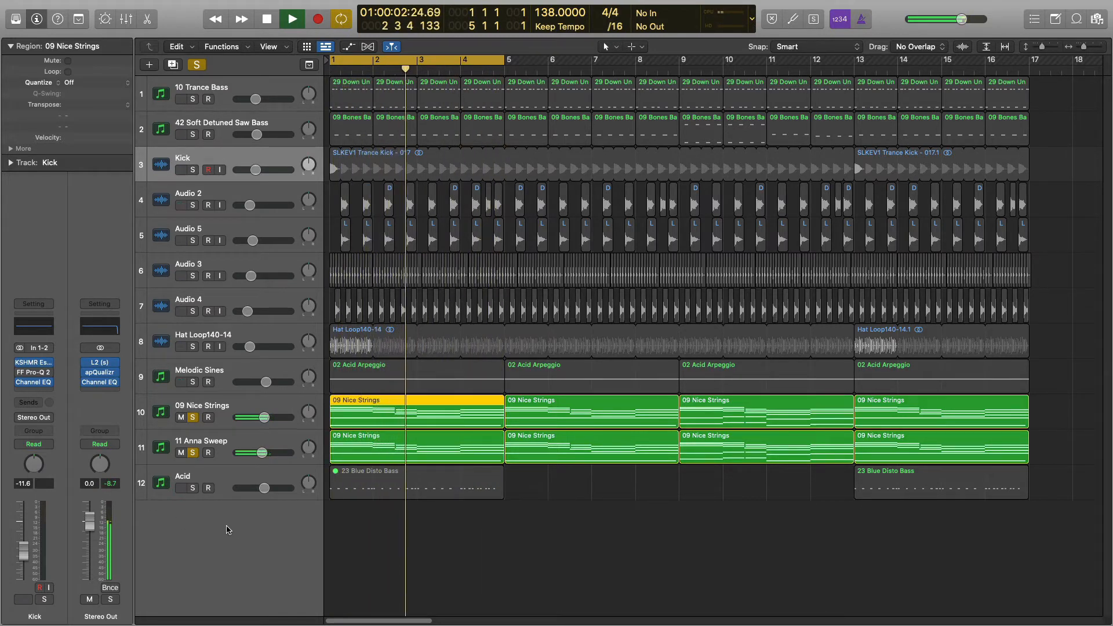
{"action": "key", "text": "space"}
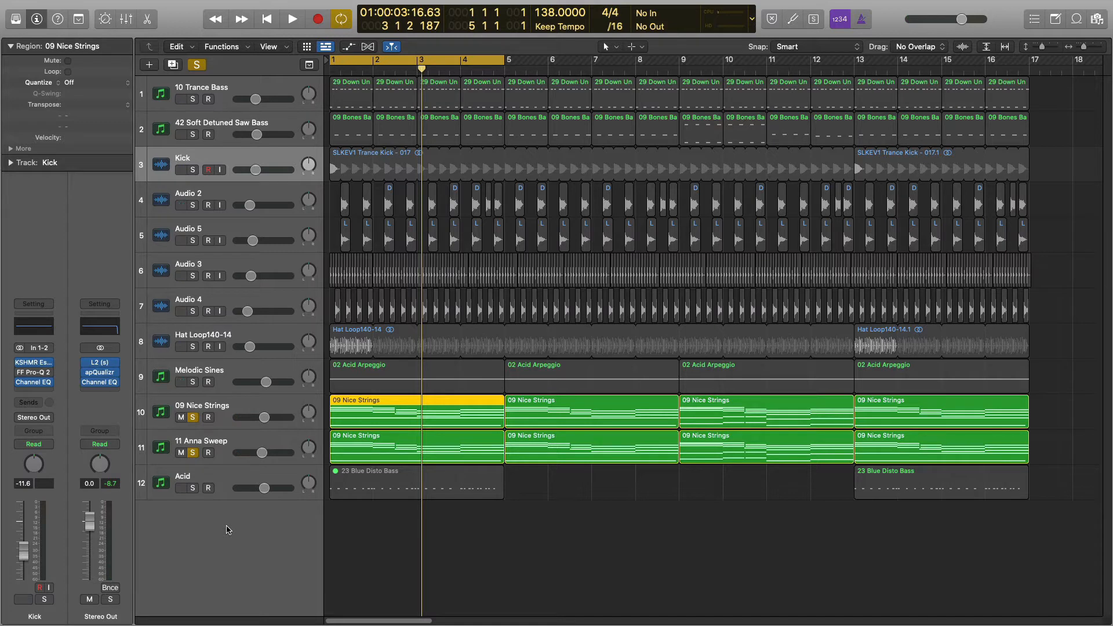
- Unsolo the 09 Nice Strings track and listen to the 11 Anna Sweep track alone
{"action": "left_click", "coordinate": [282, 409]}
{"action": "left_click", "coordinate": [291, 443], "text": "shift"}
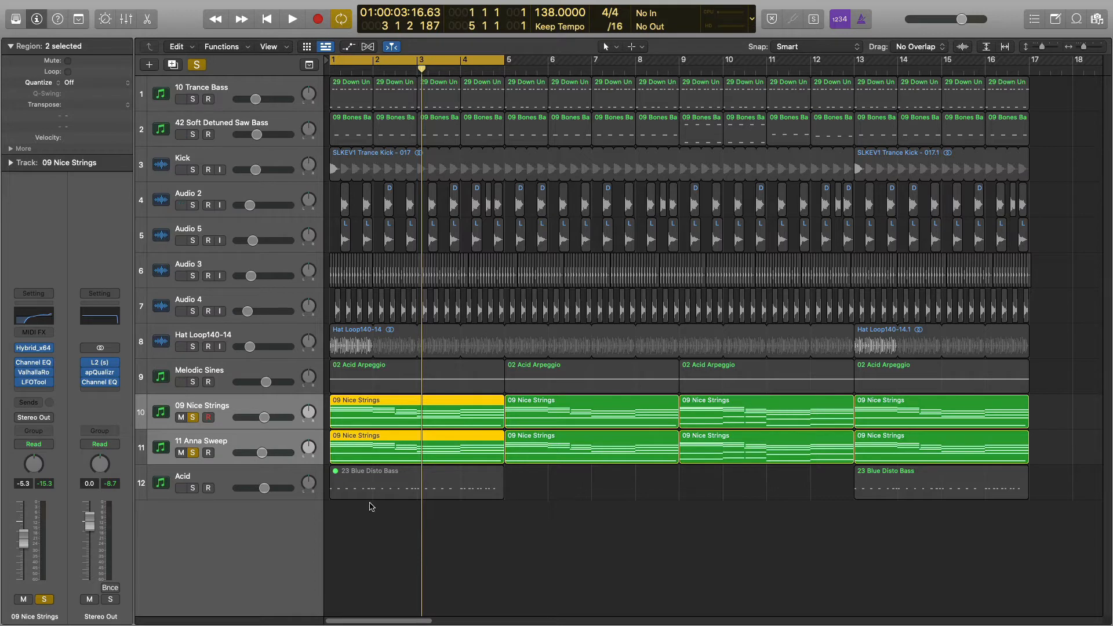
{"action": "left_click", "coordinate": [385, 538]}
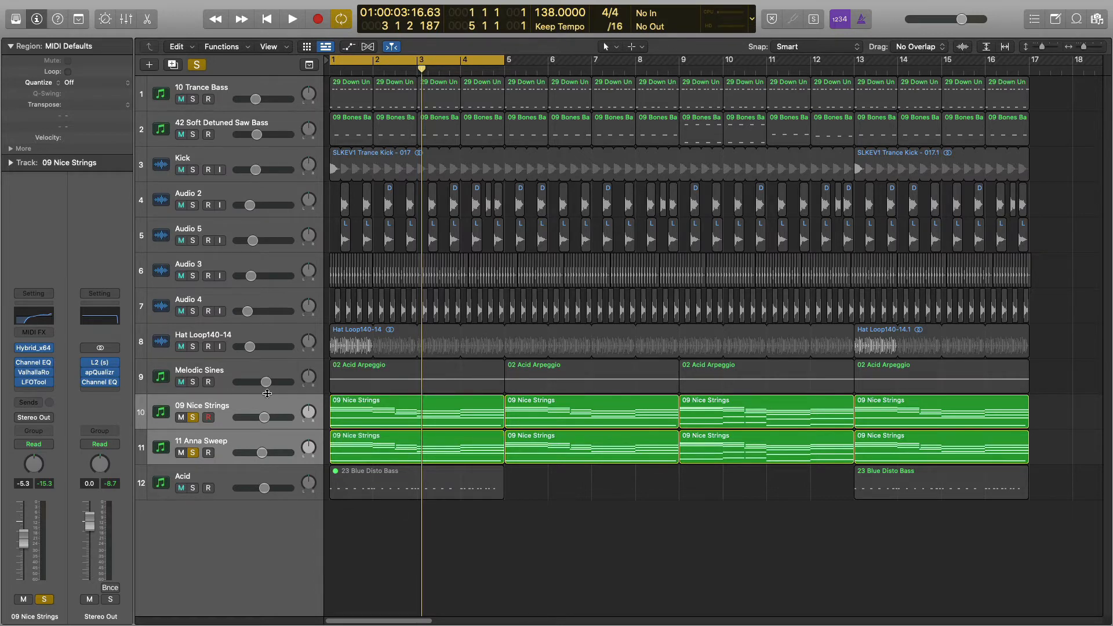
{"action": "left_click", "coordinate": [292, 403]}
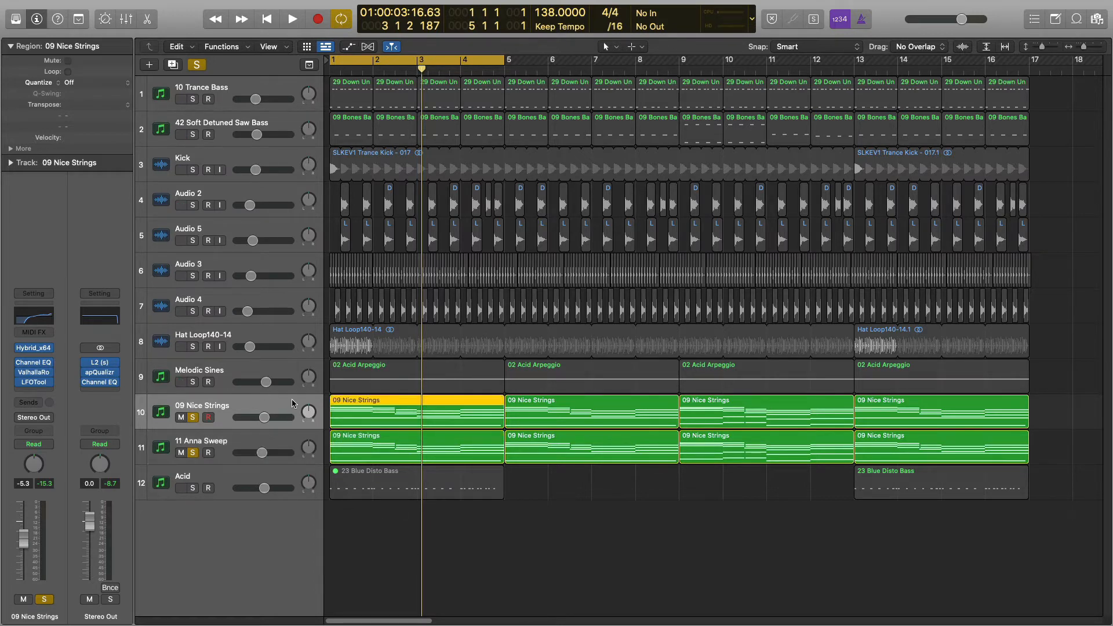
{"action": "left_click", "coordinate": [198, 438]}
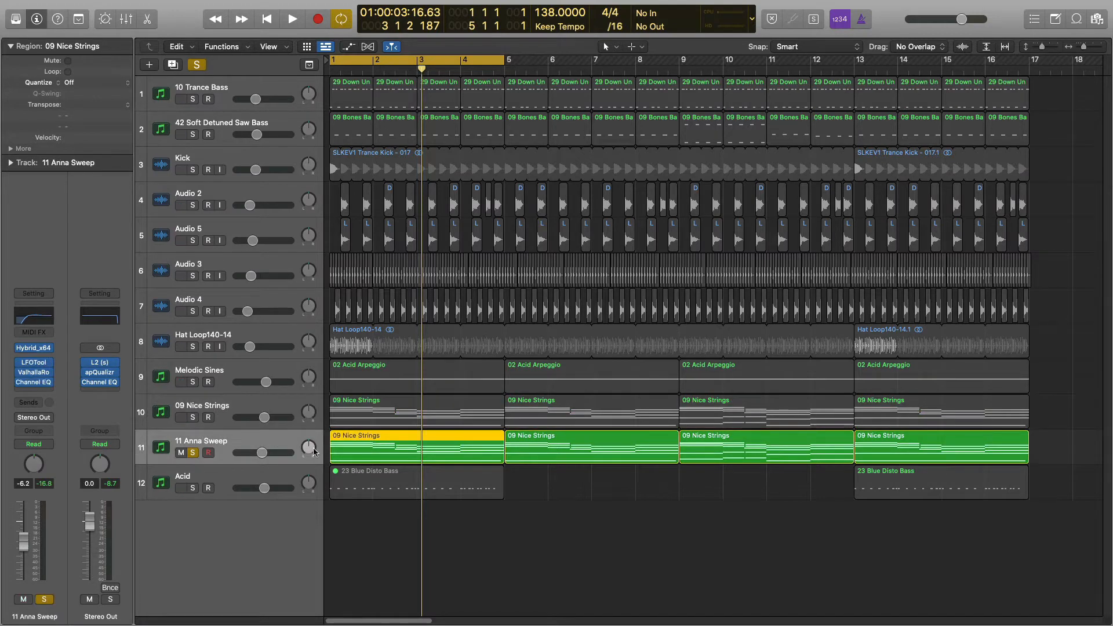
{"action": "key", "text": "space"}
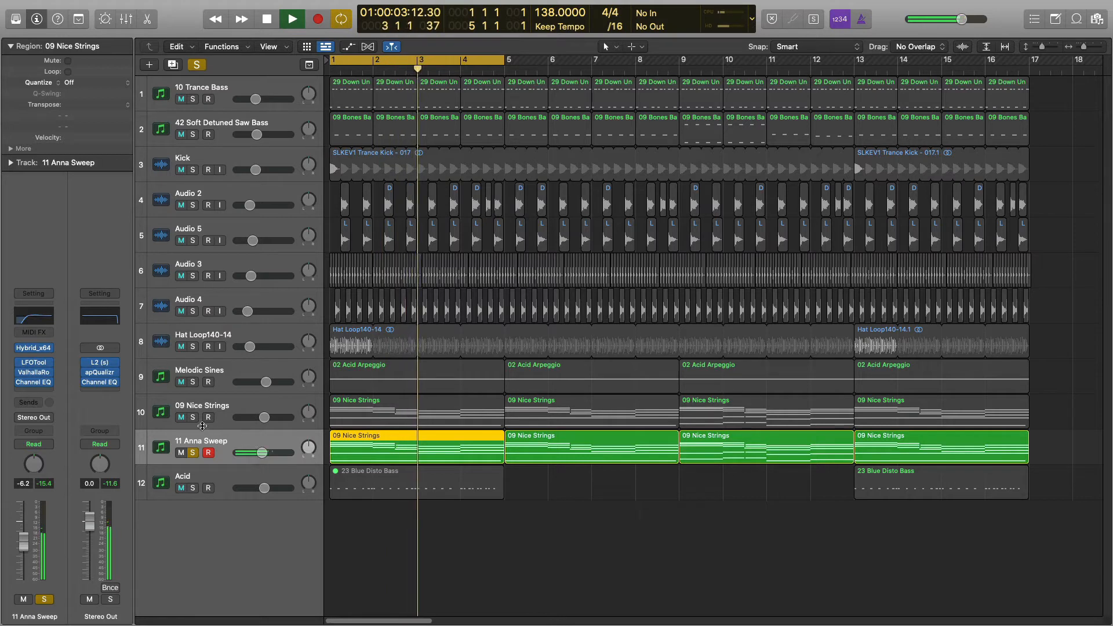
{"action": "key", "text": "space"}
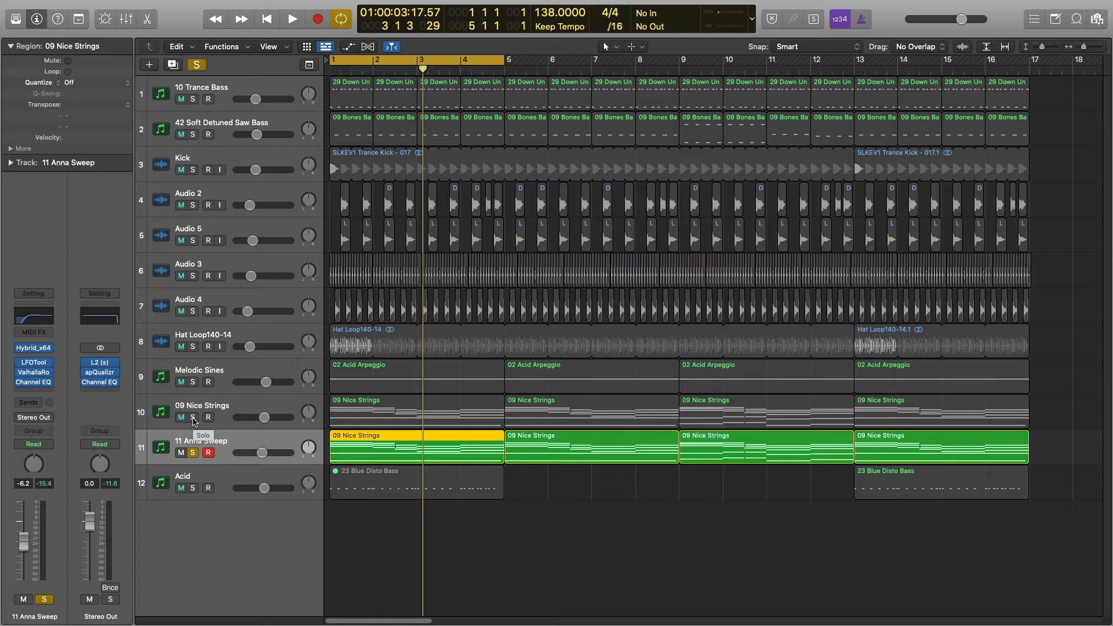
- Switch the solo from 11 Anna Sweep to 09 Nice Strings and listen to that track alone
{"action": "left_click", "coordinate": [193, 418]}
{"action": "left_click", "coordinate": [193, 453]}
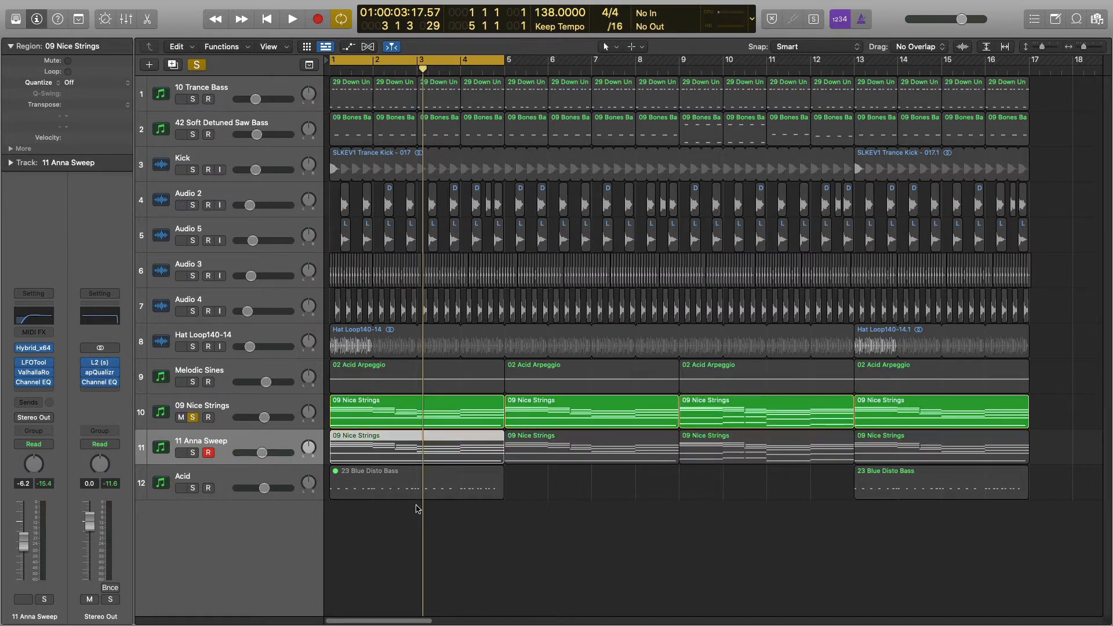
{"action": "key", "text": "space"}
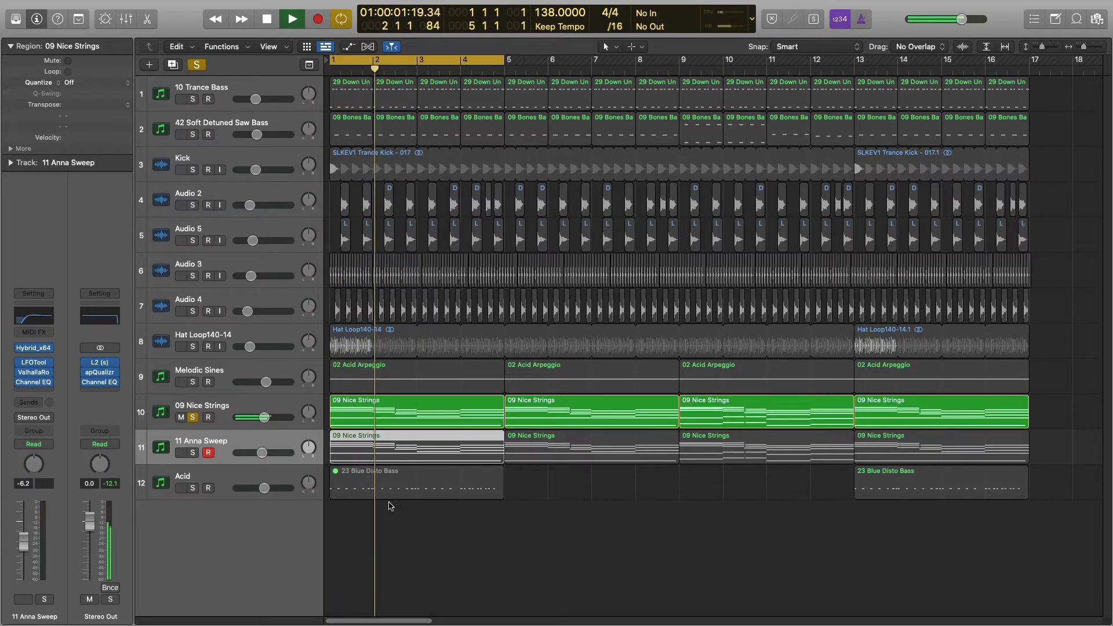
{"action": "key", "text": "space"}
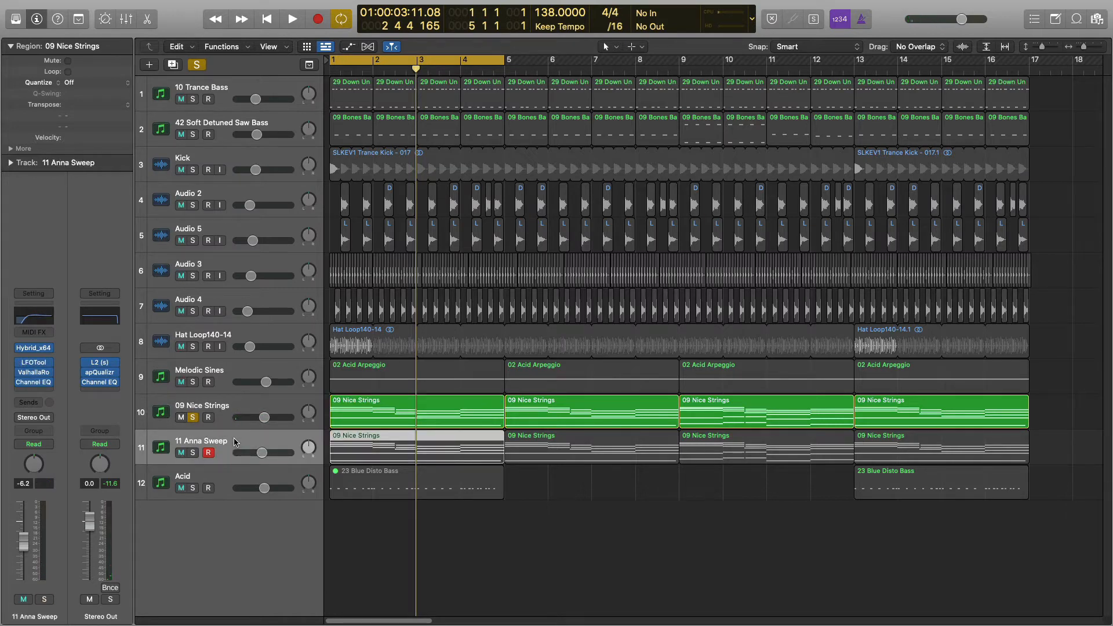
- Solo 11 Anna Sweep instead of 09 Nice Strings and duplicate the Anna Sweep track with its settings
{"action": "left_click", "coordinate": [193, 453]}
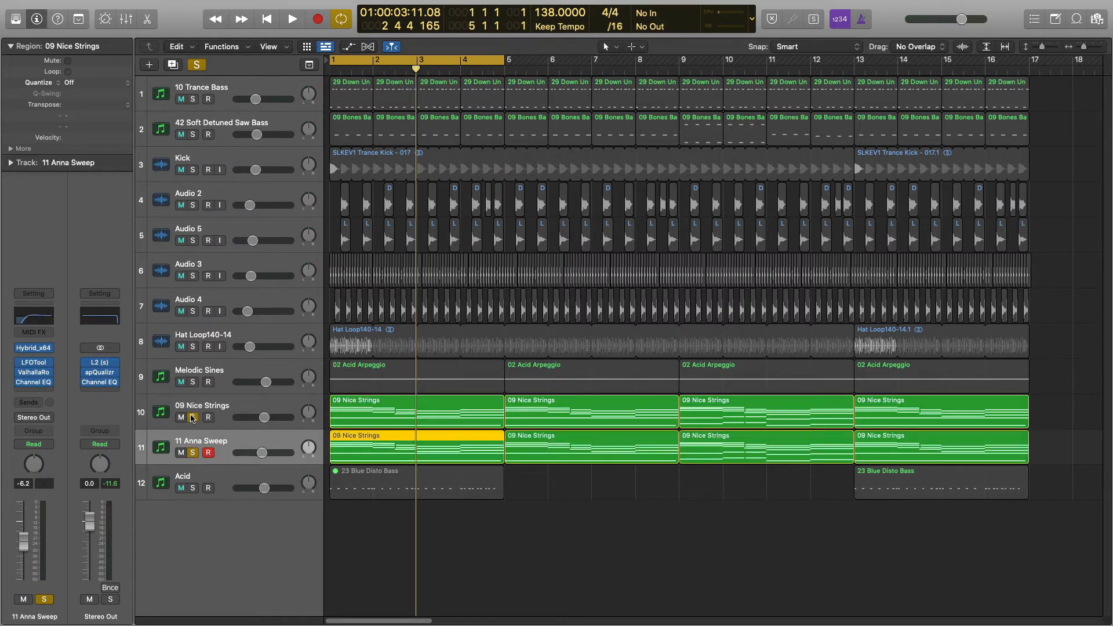
{"action": "left_click", "coordinate": [193, 418]}
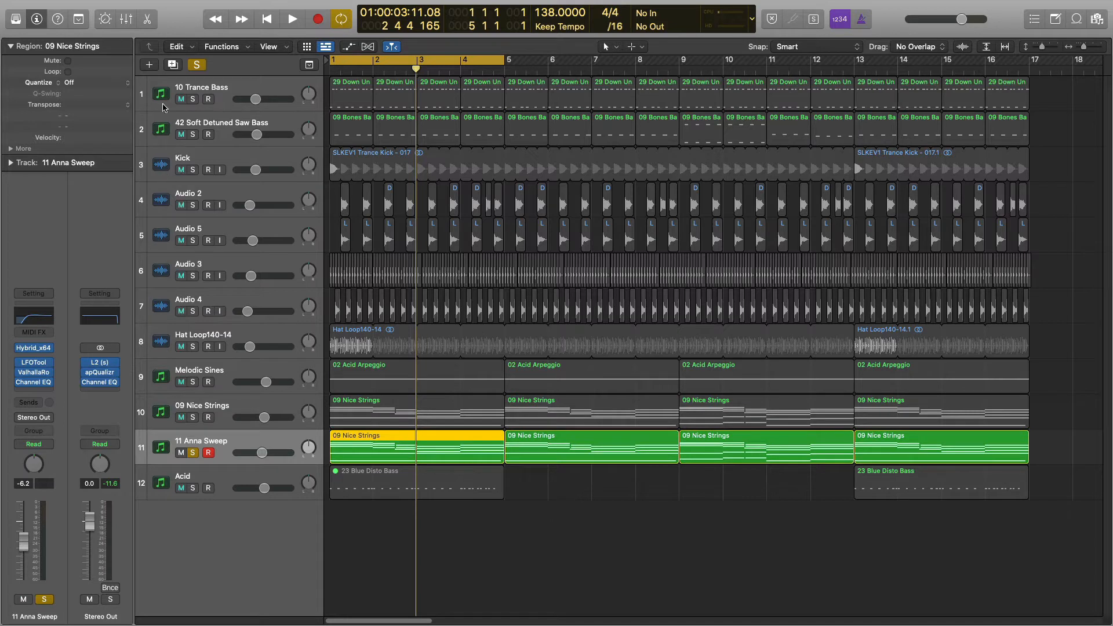
{"action": "left_click", "coordinate": [172, 65]}
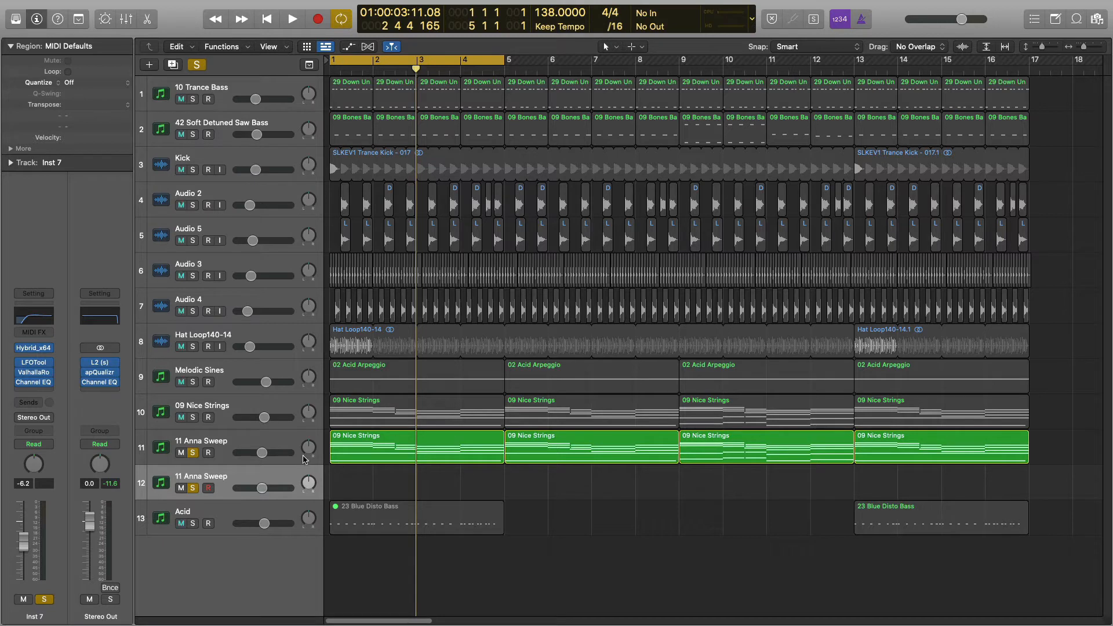
- Copy all four Nice Strings regions from the original 11 Anna Sweep track to its duplicate at the same bars, and unsolo the original
{"action": "left_click", "coordinate": [357, 62]}
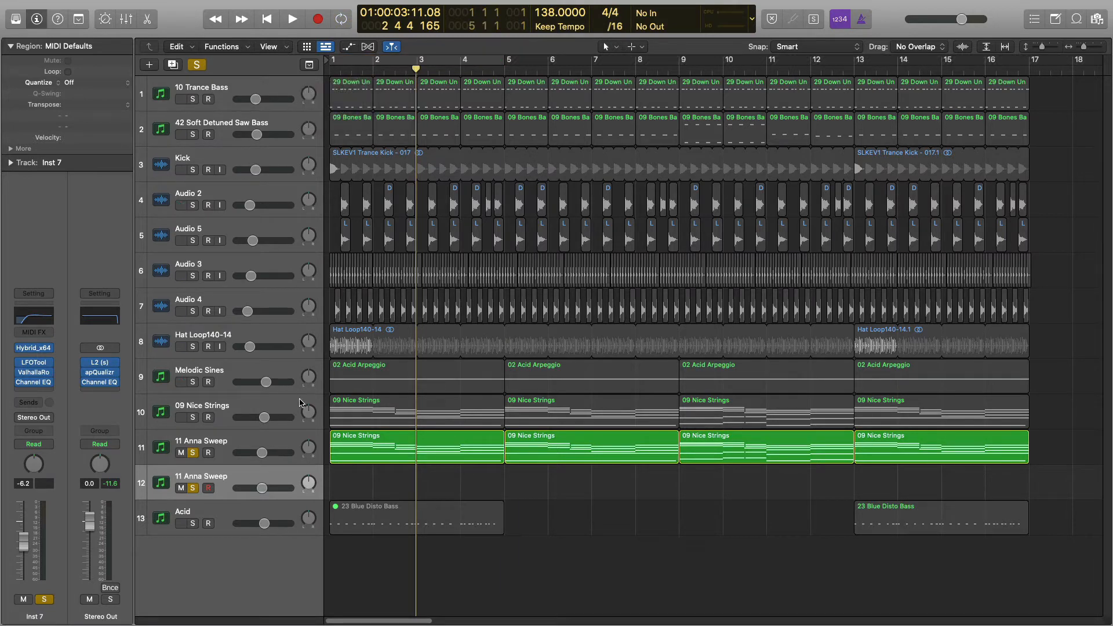
{"action": "left_click", "coordinate": [281, 449]}
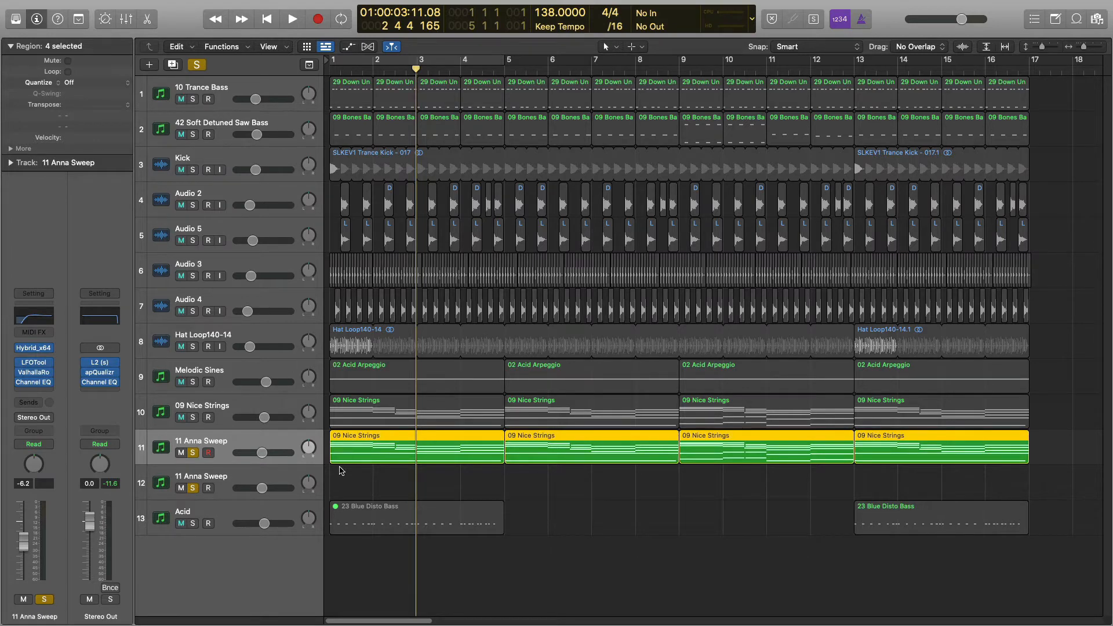
{"action": "left_click_drag", "start_coordinate": [340, 461], "coordinate": [284, 482]}
{"action": "left_click", "coordinate": [193, 454]}
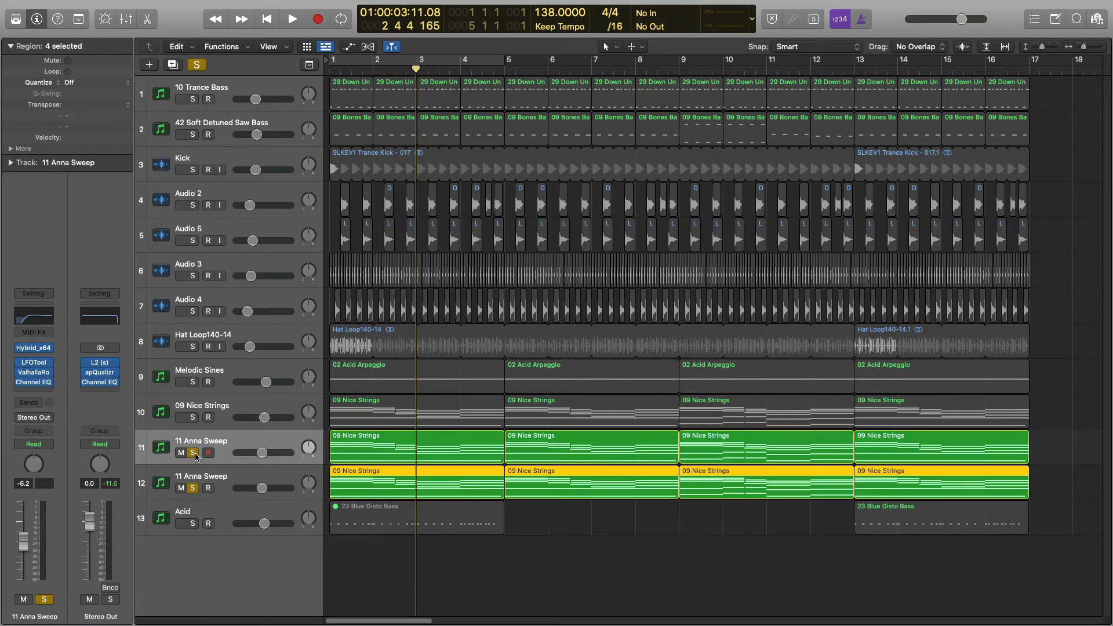
{"action": "left_click", "coordinate": [357, 60]}
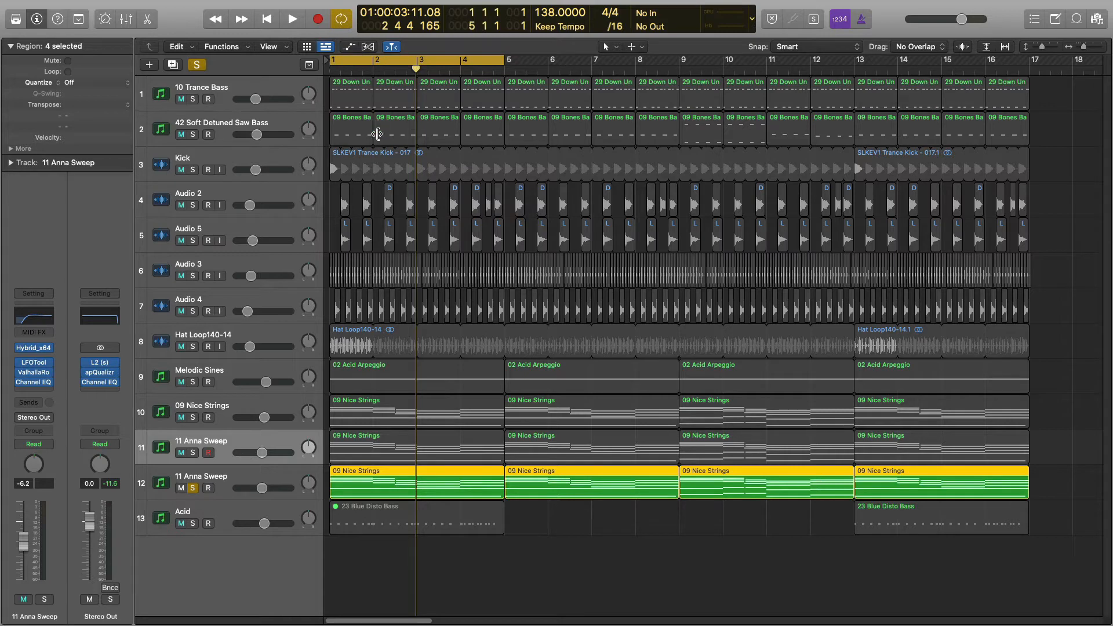
- Play the loop and compare the original and duplicate 11 Anna Sweep tracks by switching solos, leaving only the duplicate soloed
{"action": "key", "text": "space"}
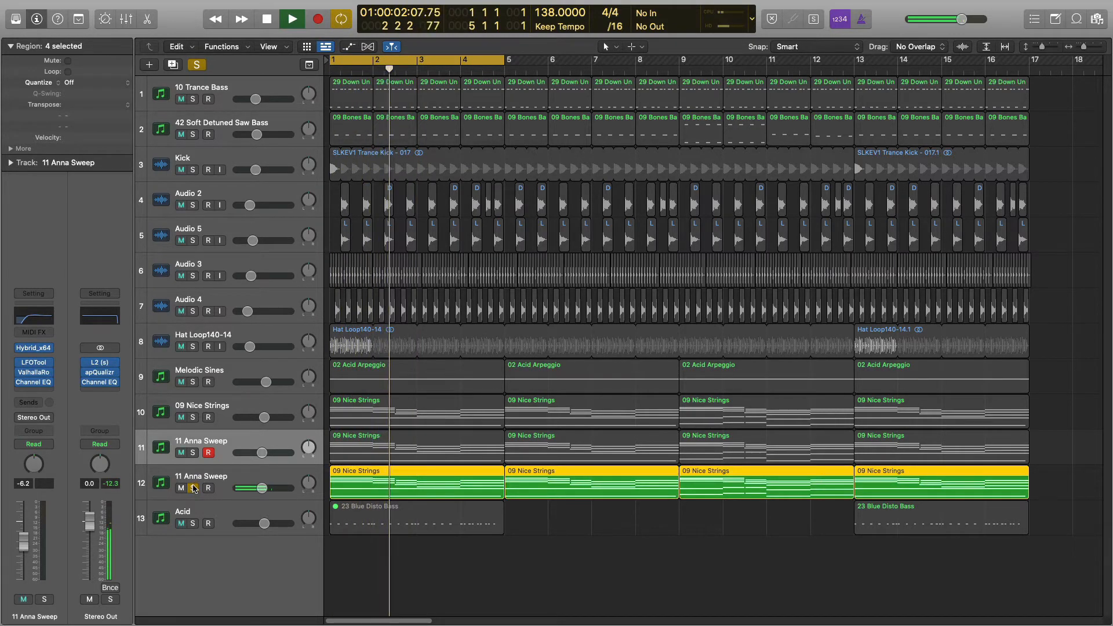
{"action": "left_click", "coordinate": [193, 489]}
{"action": "left_click", "coordinate": [193, 489]}
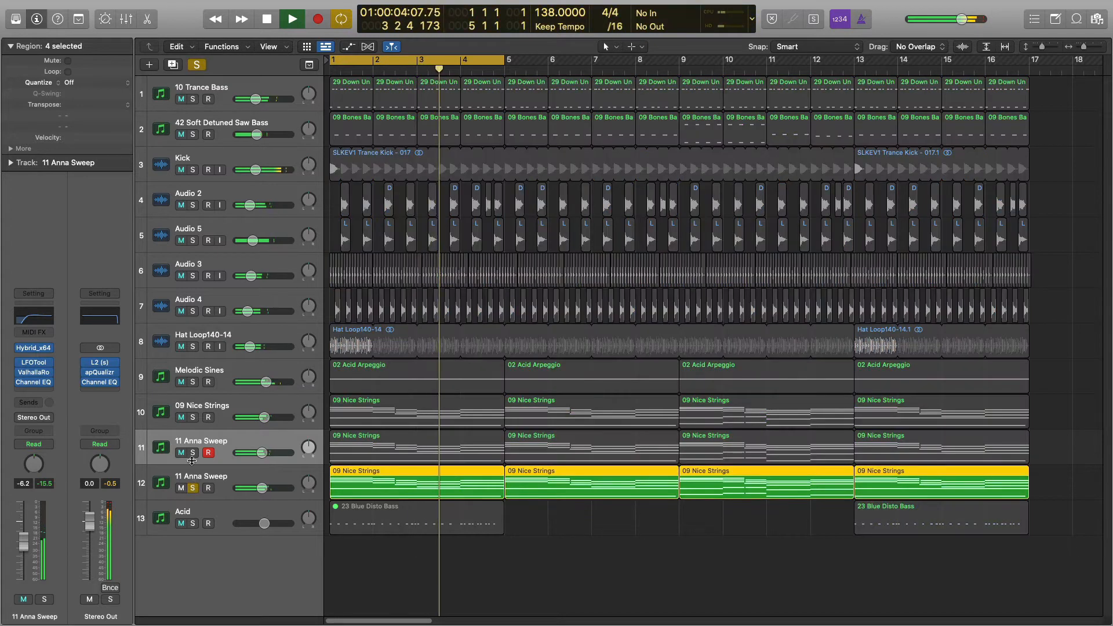
{"action": "left_click", "coordinate": [193, 454]}
{"action": "left_click", "coordinate": [194, 489]}
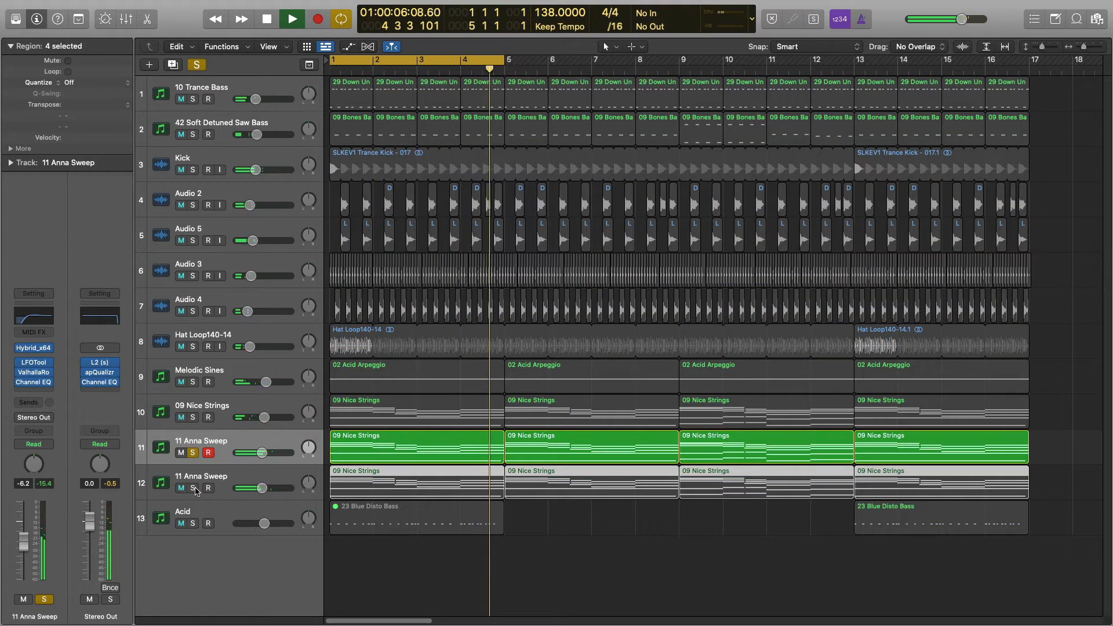
{"action": "left_click", "coordinate": [194, 489]}
{"action": "left_click", "coordinate": [193, 453]}
{"action": "key", "text": "space"}
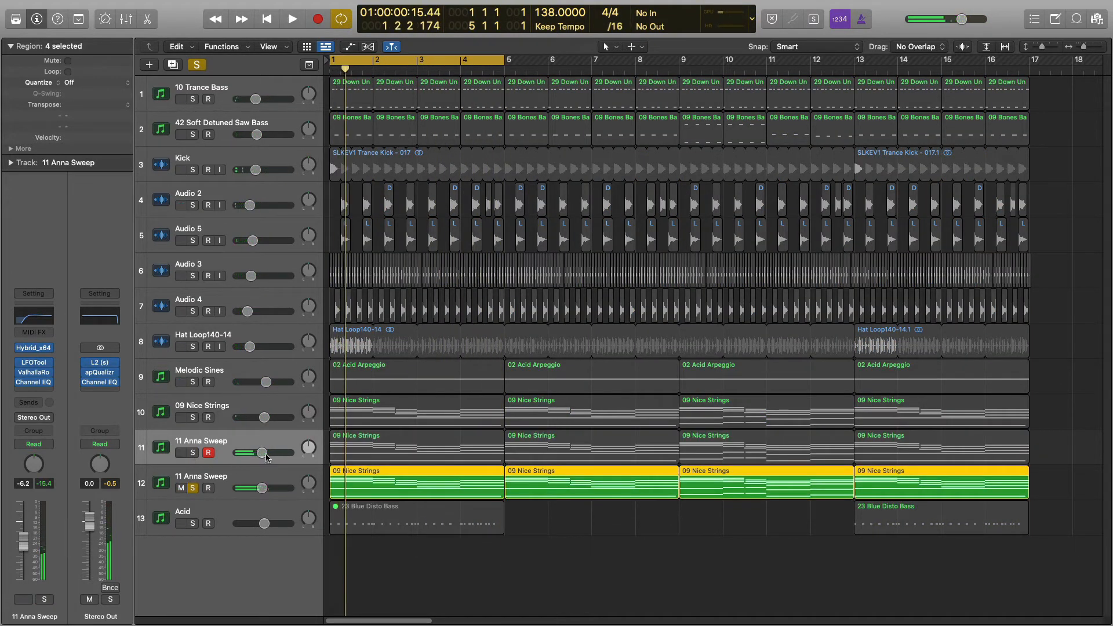
- Transpose the first Nice Strings region on the duplicate 11 Anna Sweep track by -12 semitones
{"action": "left_click", "coordinate": [285, 446]}
{"action": "left_click", "coordinate": [286, 477]}
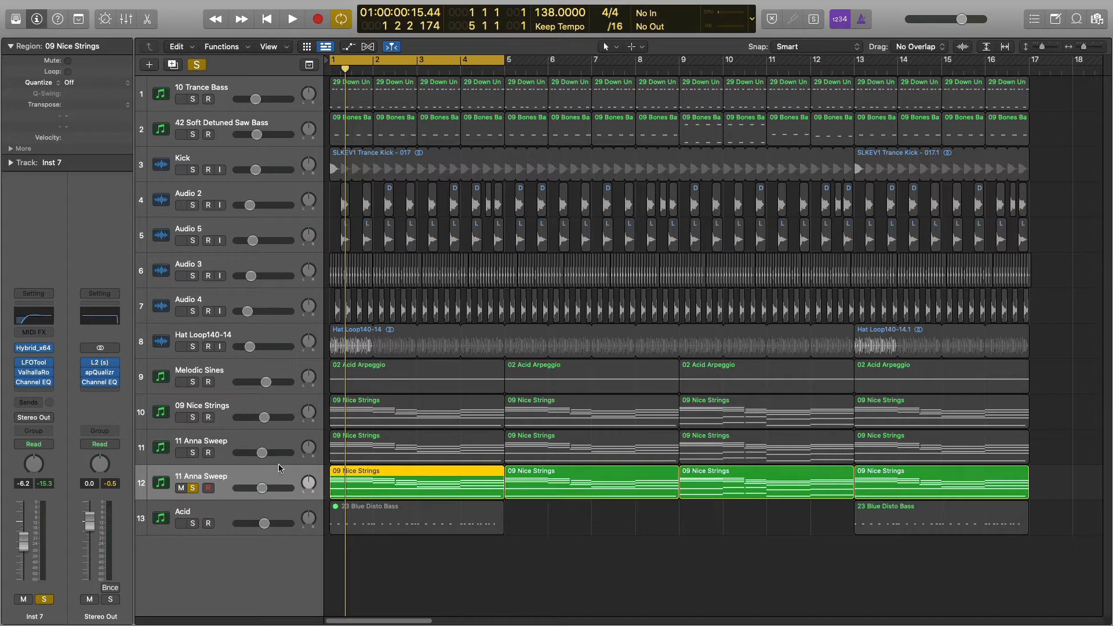
{"action": "left_click", "coordinate": [127, 105]}
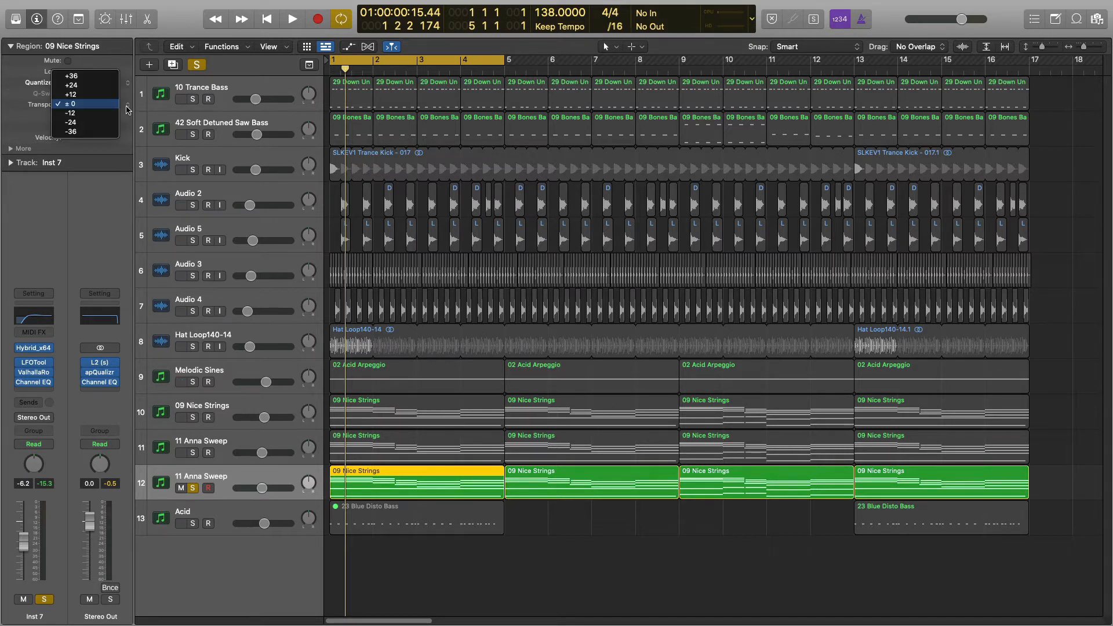
{"action": "left_click", "coordinate": [98, 113]}
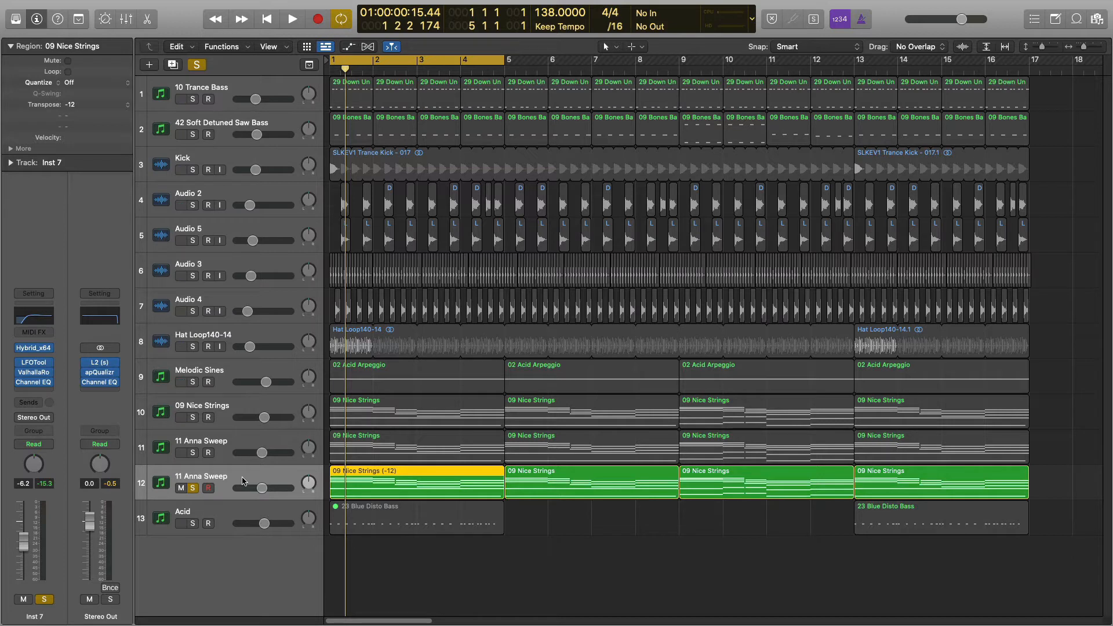
- Play the transposed region and lower the duplicate 11 Anna Sweep track's volume to -12.2 dB
{"action": "key", "text": "space"}
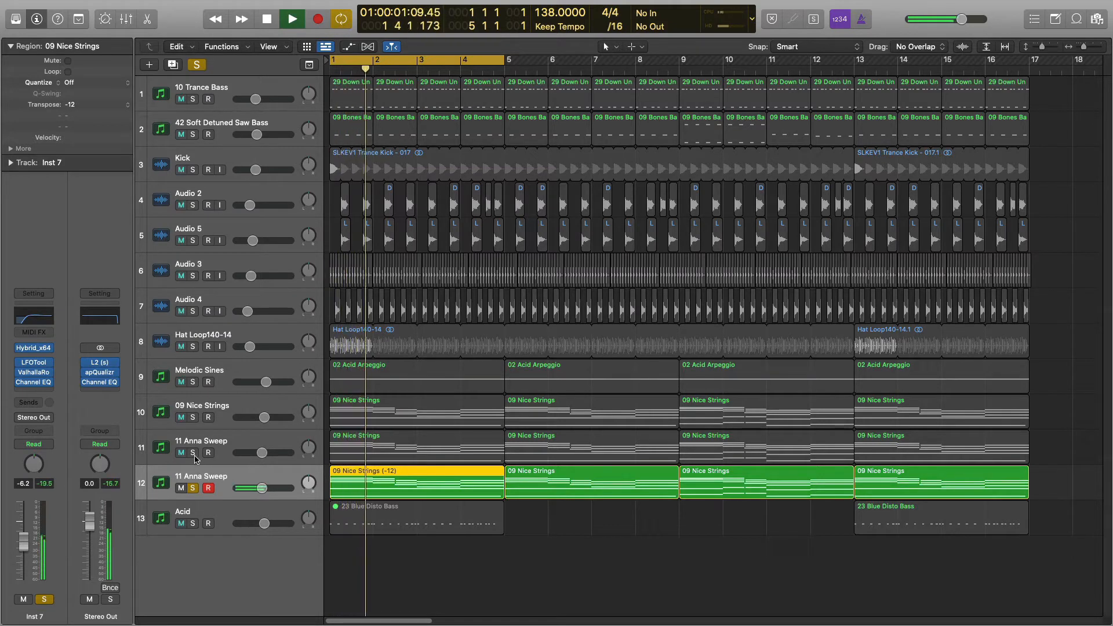
{"action": "key", "text": "space"}
{"action": "left_click", "coordinate": [262, 488]}
{"action": "left_click_drag", "start_coordinate": [262, 488], "coordinate": [255, 489]}
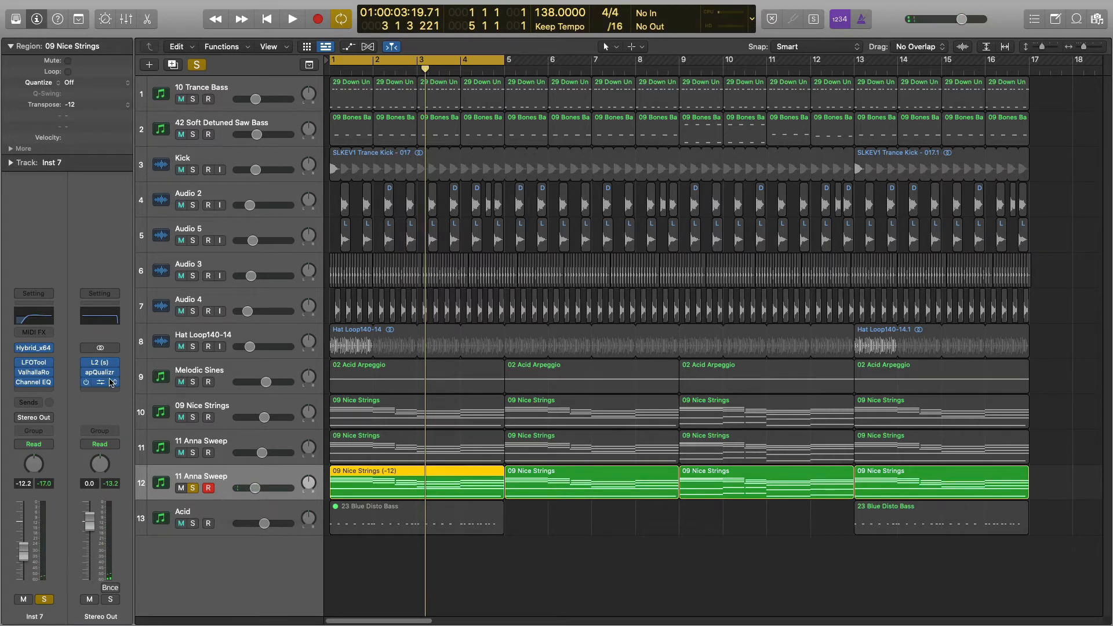
- Examine the Channel EQ curve on the duplicate 11 Anna Sweep track and audition the track briefly
{"action": "left_click", "coordinate": [34, 317]}
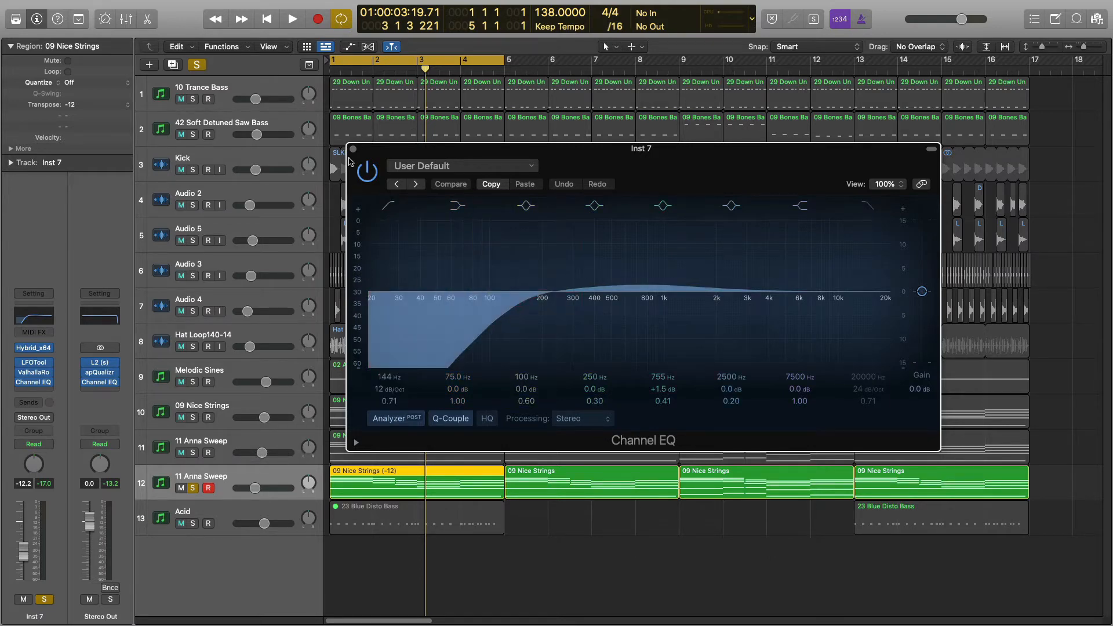
{"action": "left_click", "coordinate": [353, 149]}
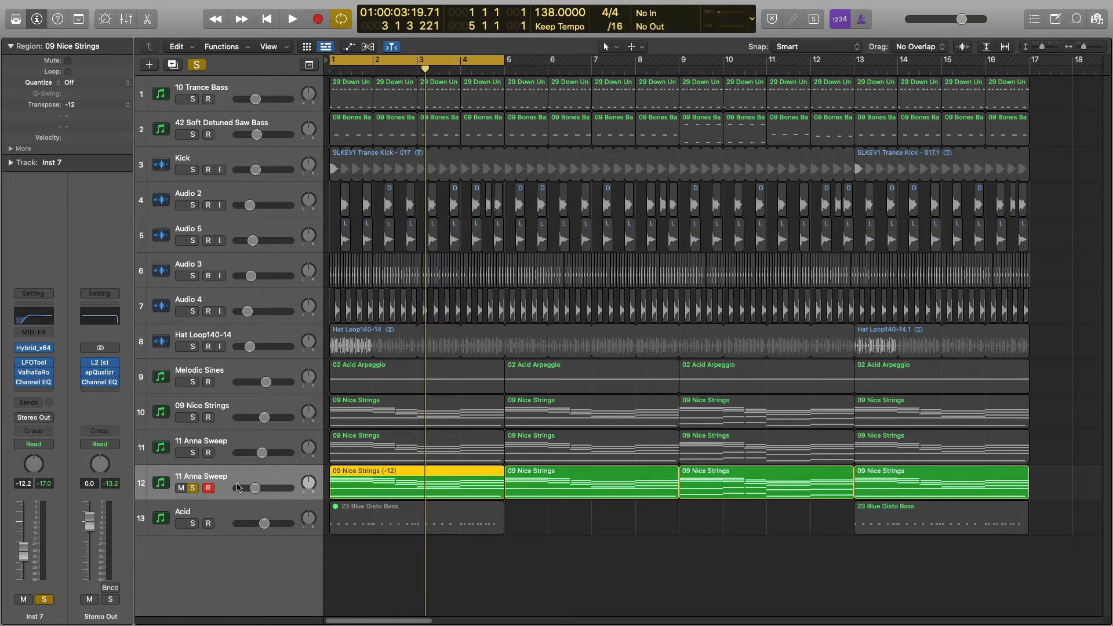
{"action": "key", "text": "space"}
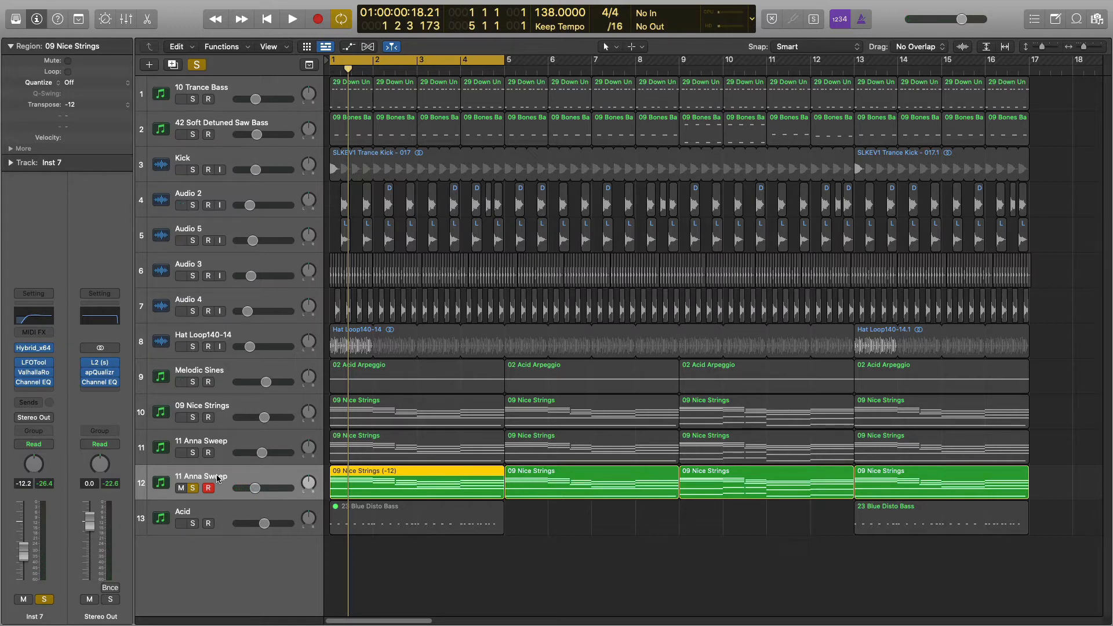
{"action": "left_click", "coordinate": [45, 318]}
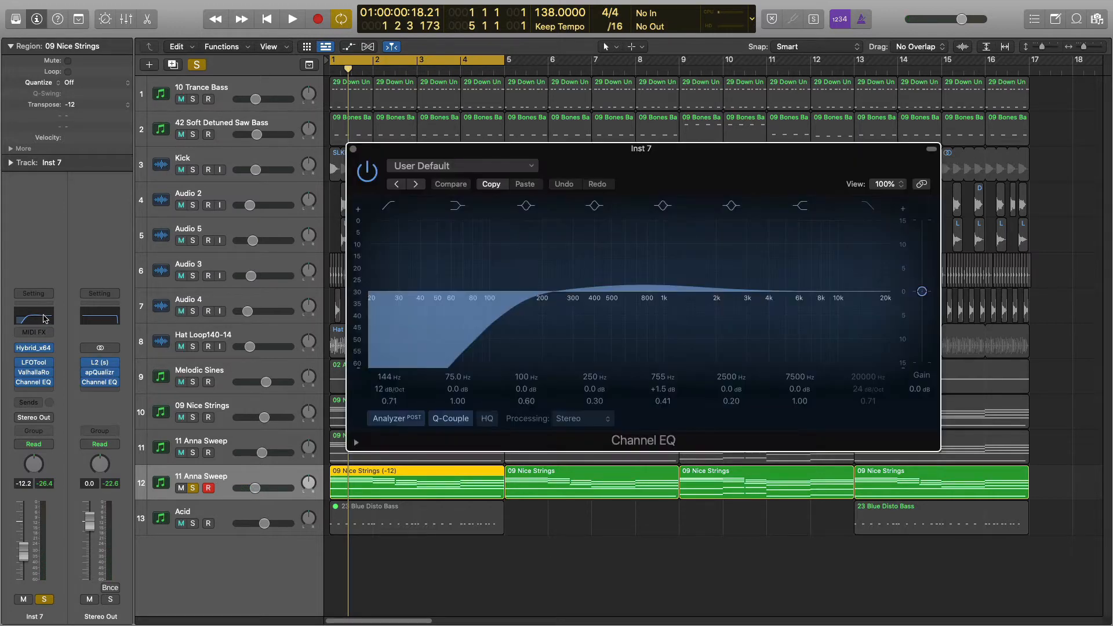
{"action": "key", "text": "super+w"}
- Solo the 09 Nice Strings and original 11 Anna Sweep tracks together with the duplicate and play the three layers
{"action": "left_click", "coordinate": [179, 417], "text": "alt"}
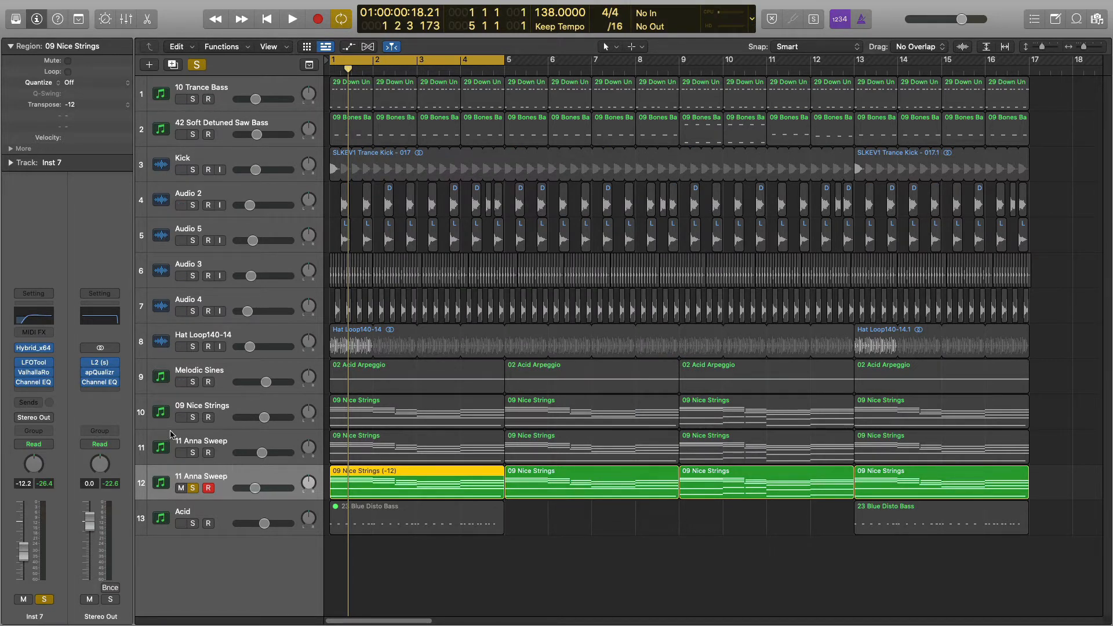
{"action": "left_click_drag", "start_coordinate": [193, 418], "coordinate": [193, 452]}
{"action": "key", "text": "space"}
{"action": "key", "text": "space"}
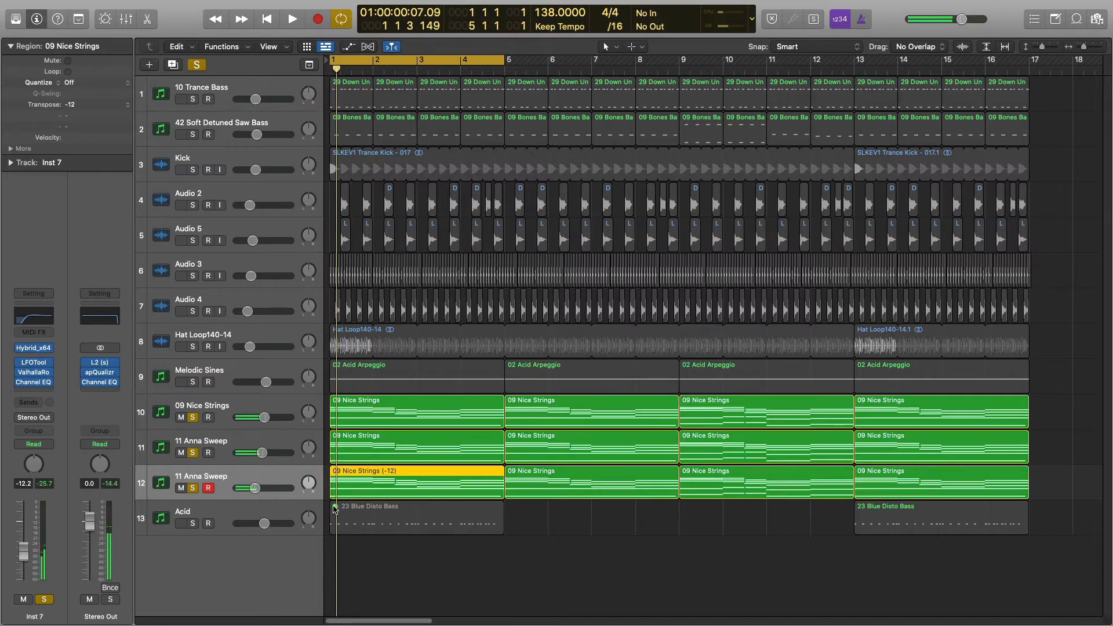
{"action": "key", "text": "space"}
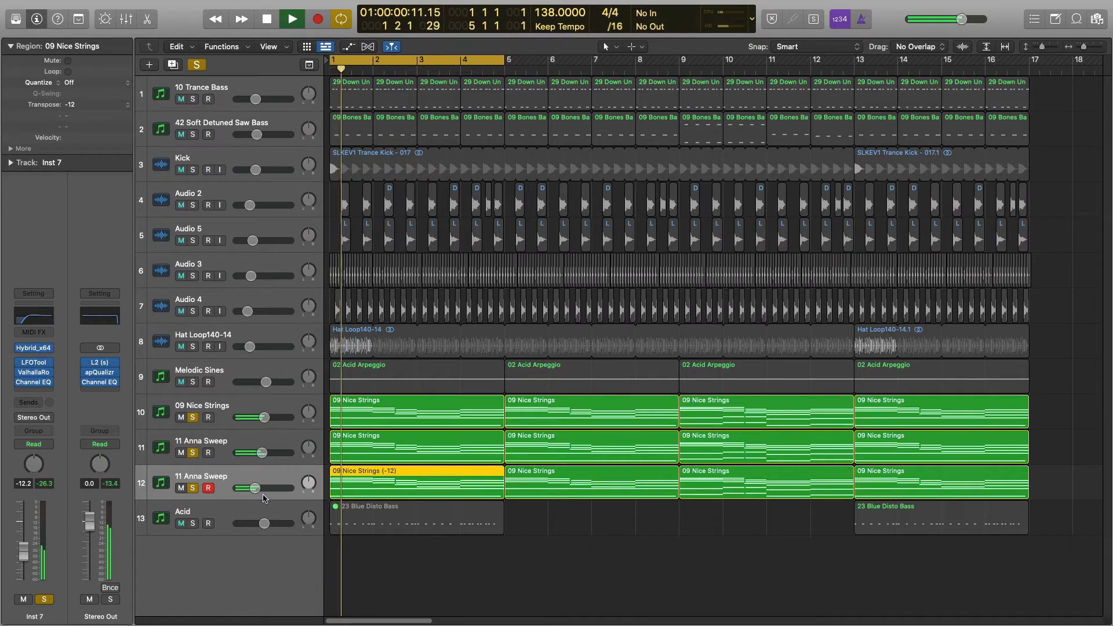
- Compare the string layers with and without the duplicate 11 Anna Sweep track by toggling its solo, and return the playhead to the start
{"action": "left_click", "coordinate": [193, 488]}
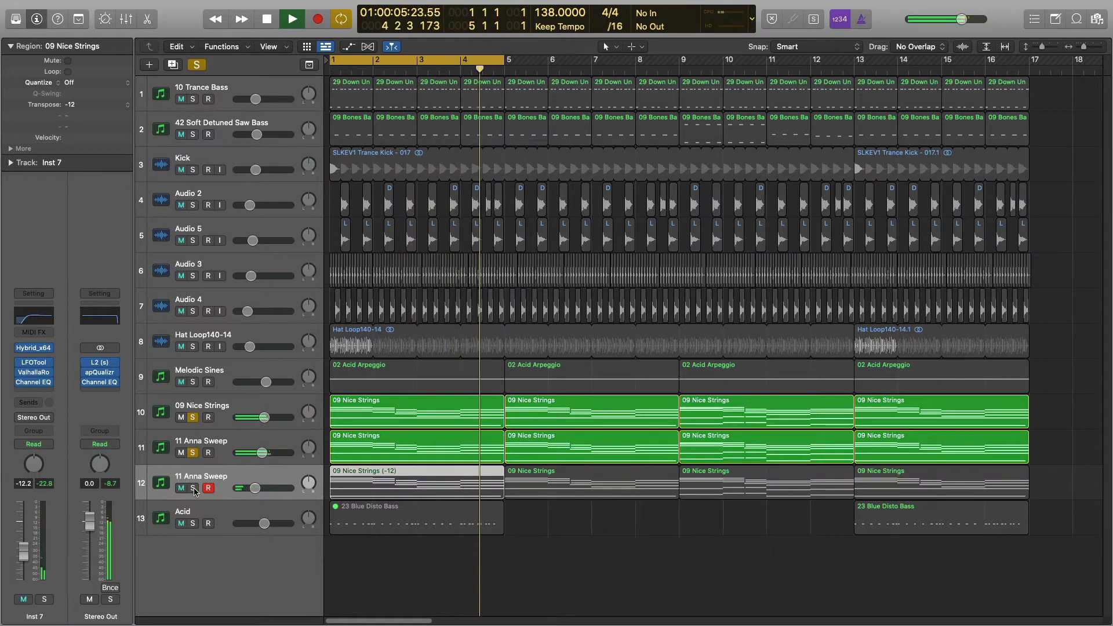
{"action": "left_click", "coordinate": [193, 489]}
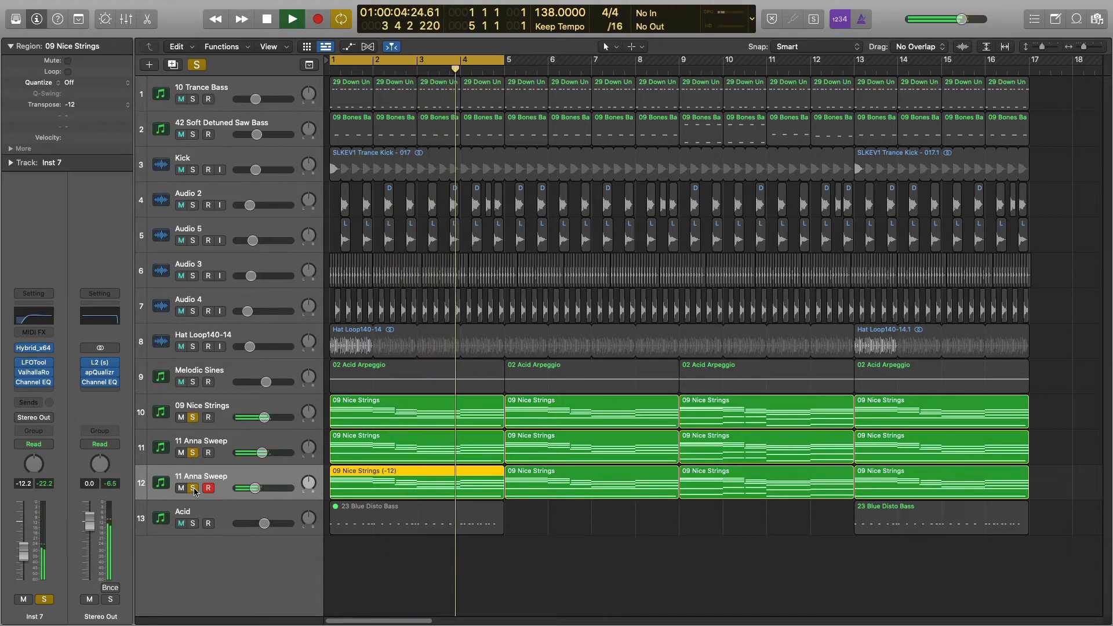
{"action": "key", "text": "space"}
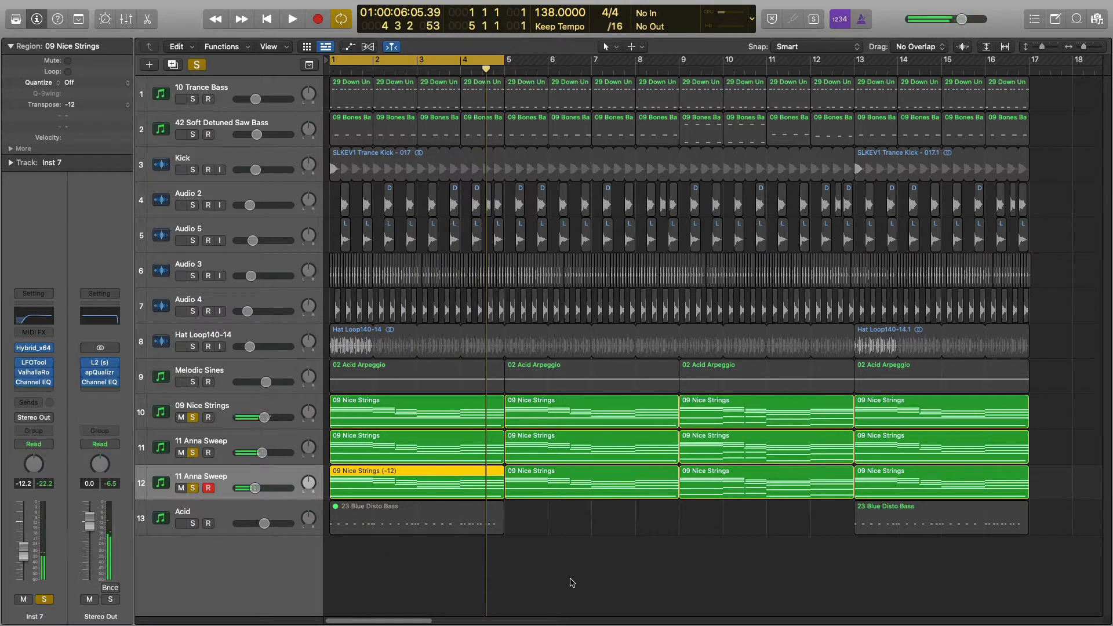
{"action": "key", "text": "Return"}
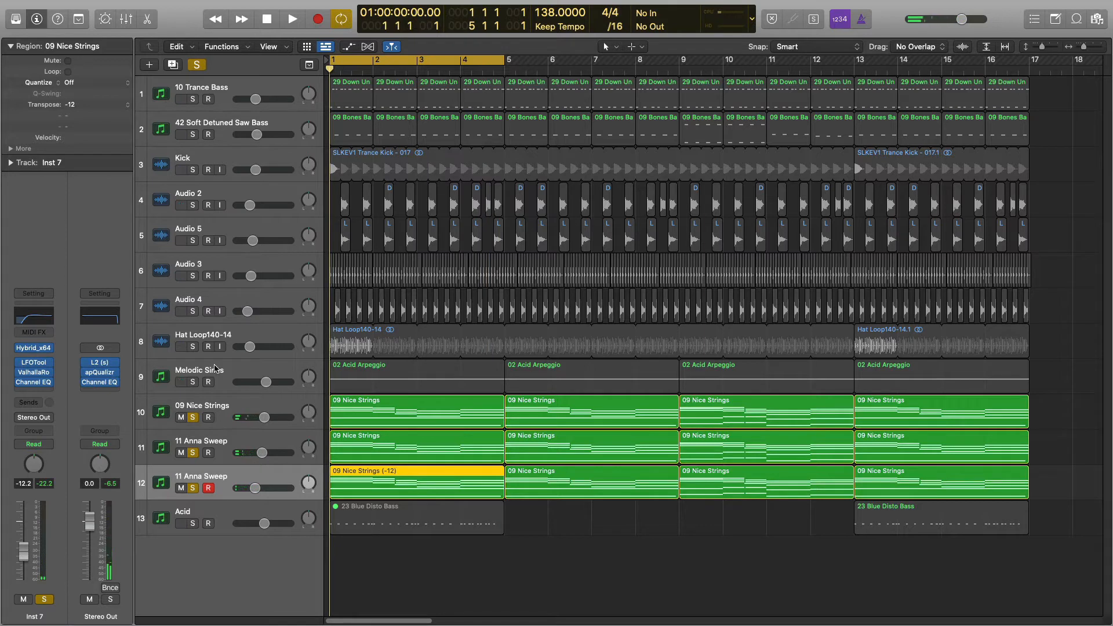
- Group the 09 Nice Strings track and both 11 Anna Sweep tracks into a Summing Stack
{"action": "left_click", "coordinate": [252, 404], "text": "shift"}
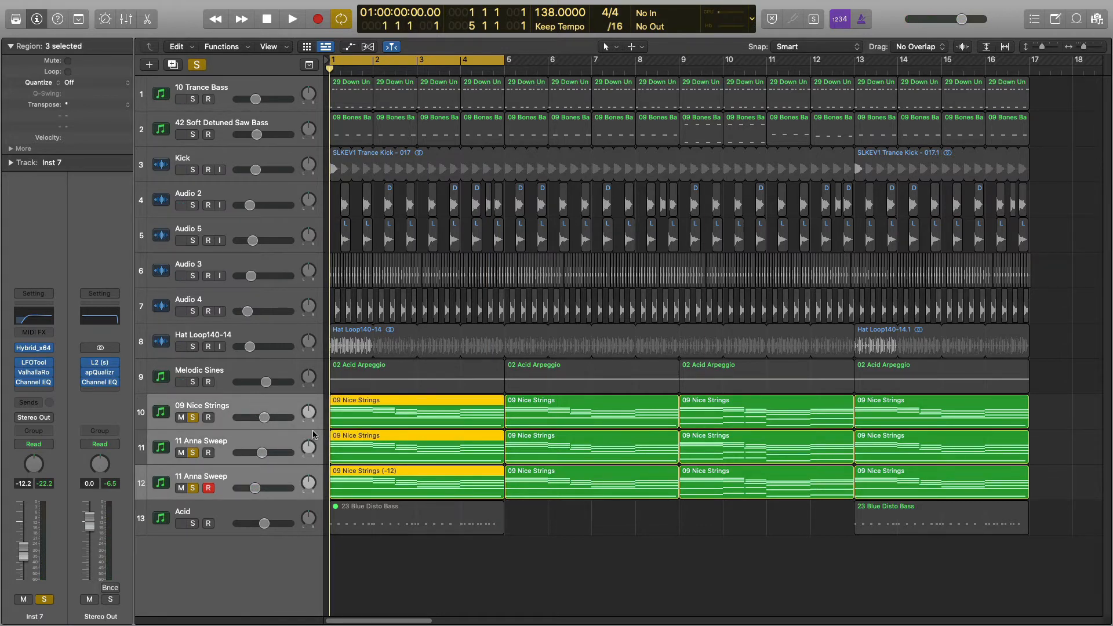
{"action": "right_click", "coordinate": [290, 412]}
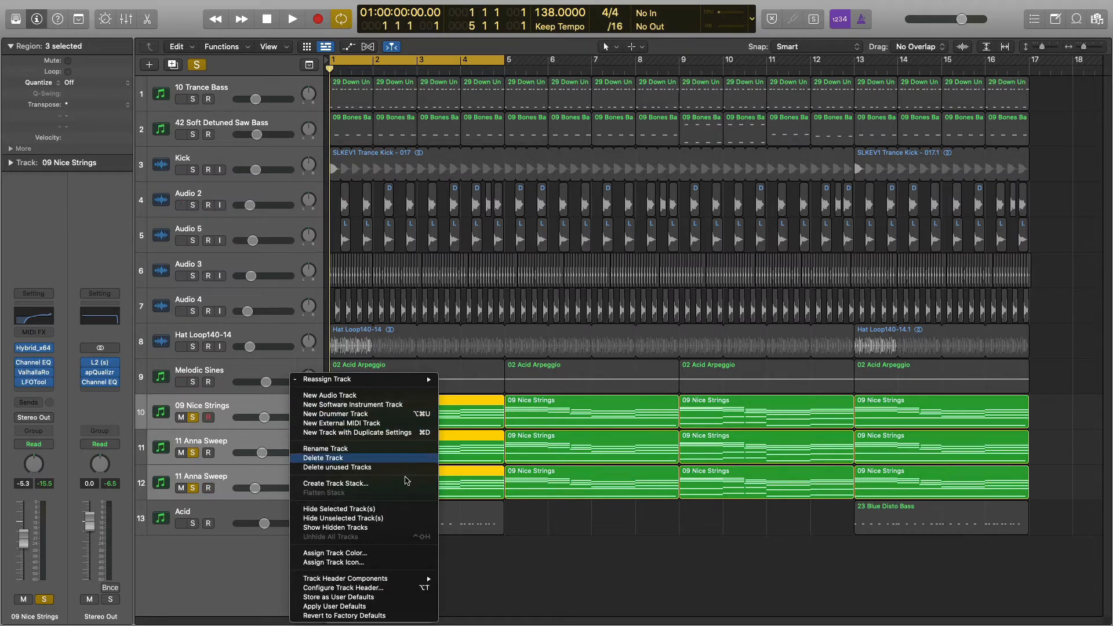
{"action": "left_click", "coordinate": [356, 486]}
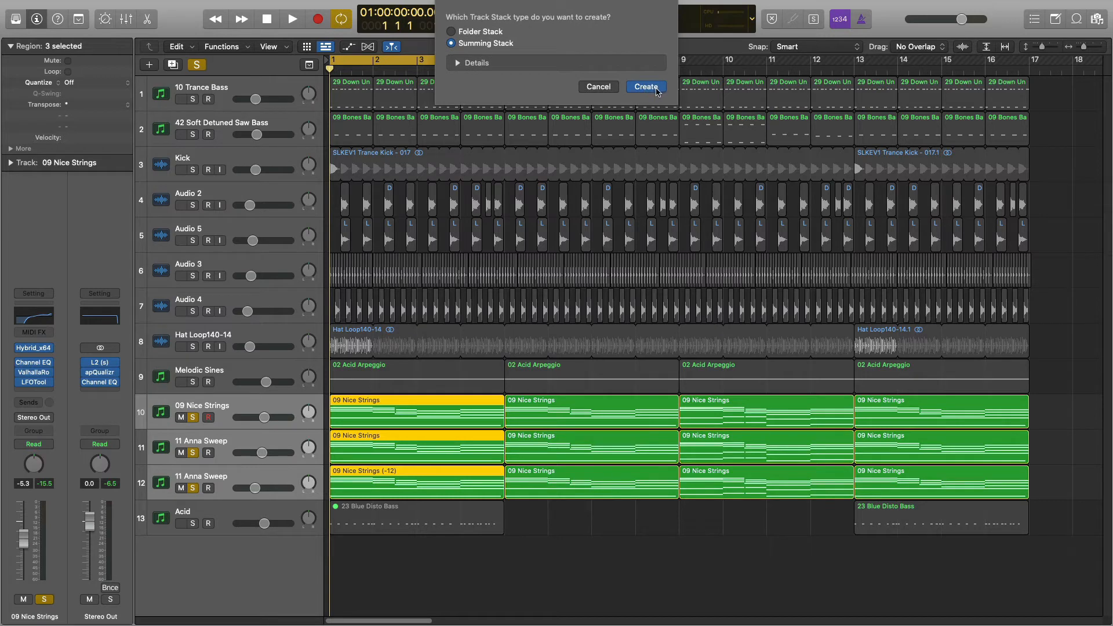
{"action": "left_click", "coordinate": [646, 87]}
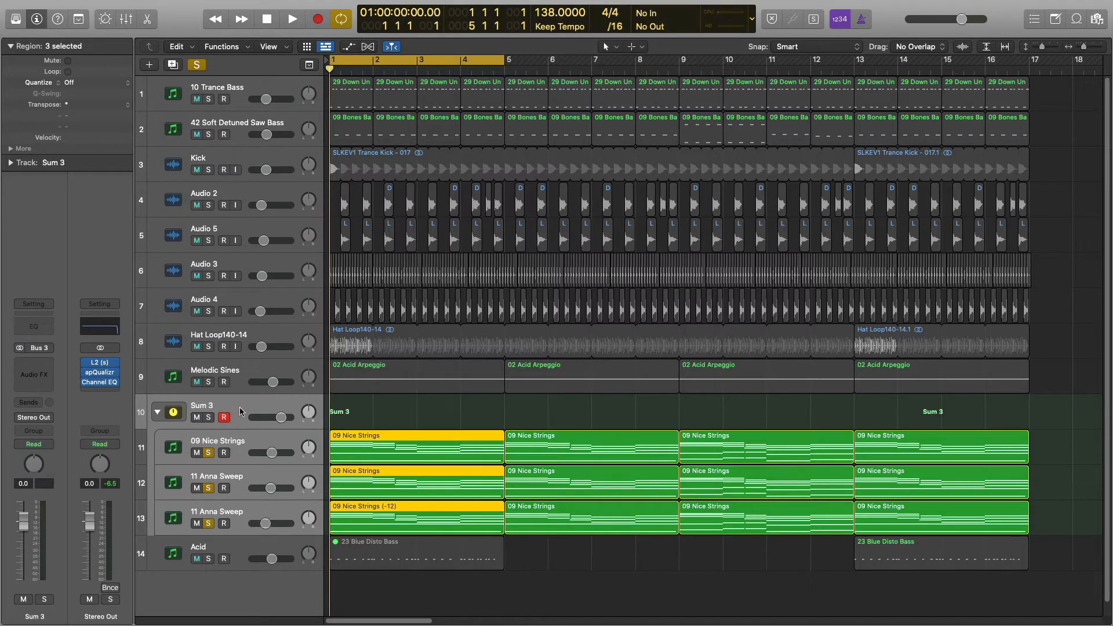
- Rename the new summing stack track as Strings
{"action": "left_click", "coordinate": [241, 406]}
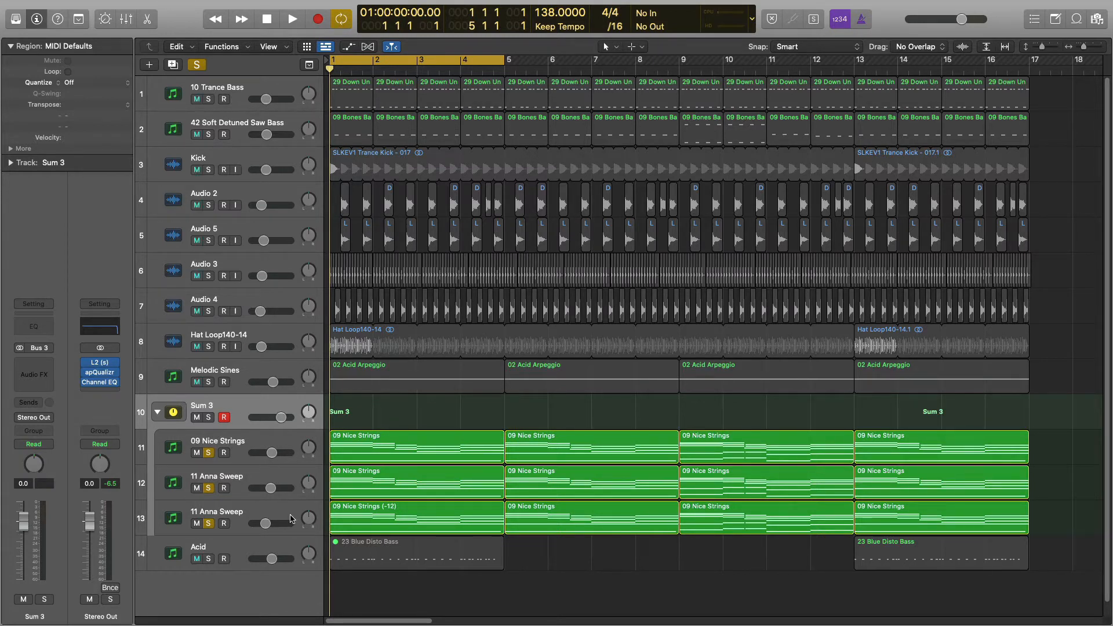
{"action": "double_click", "coordinate": [200, 406]}
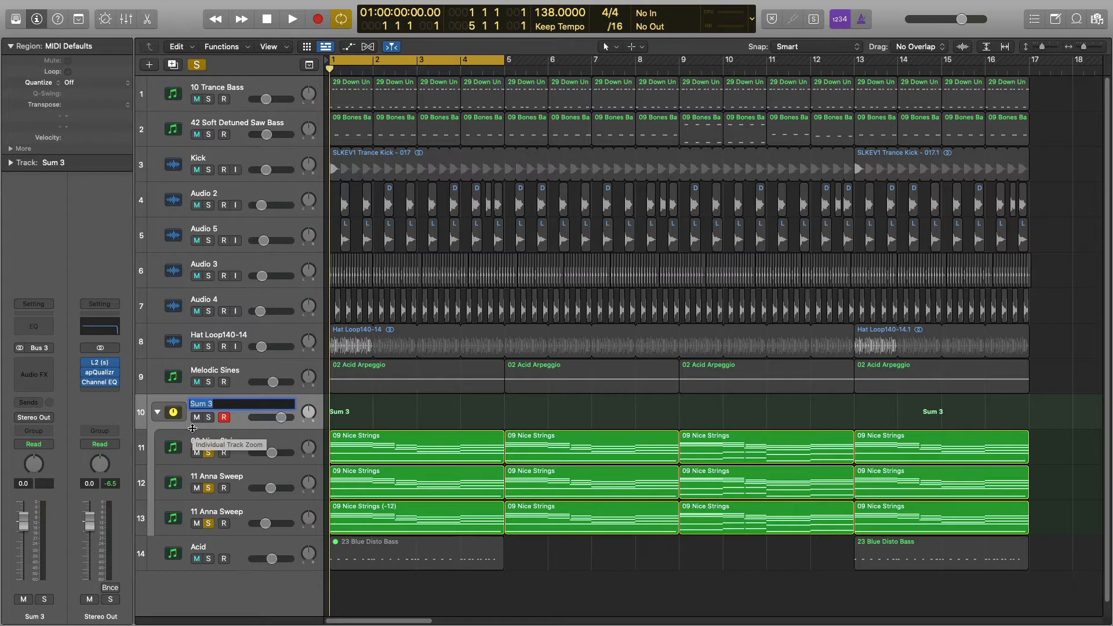
{"action": "type", "text": "Strin"}
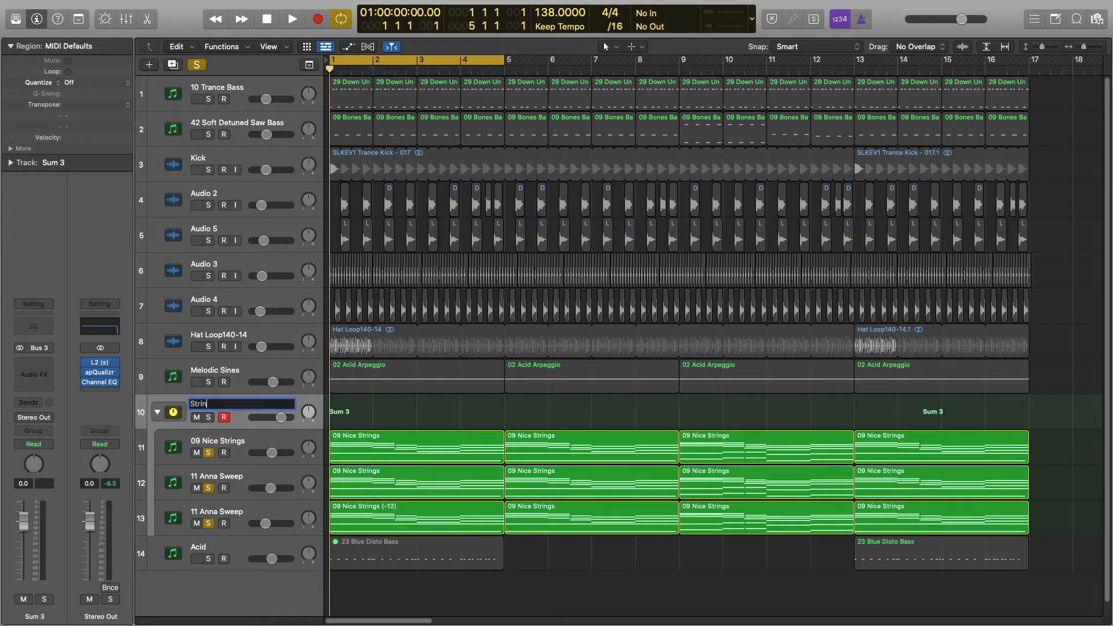
{"action": "type", "text": "gs"}
{"action": "key", "text": "Return"}
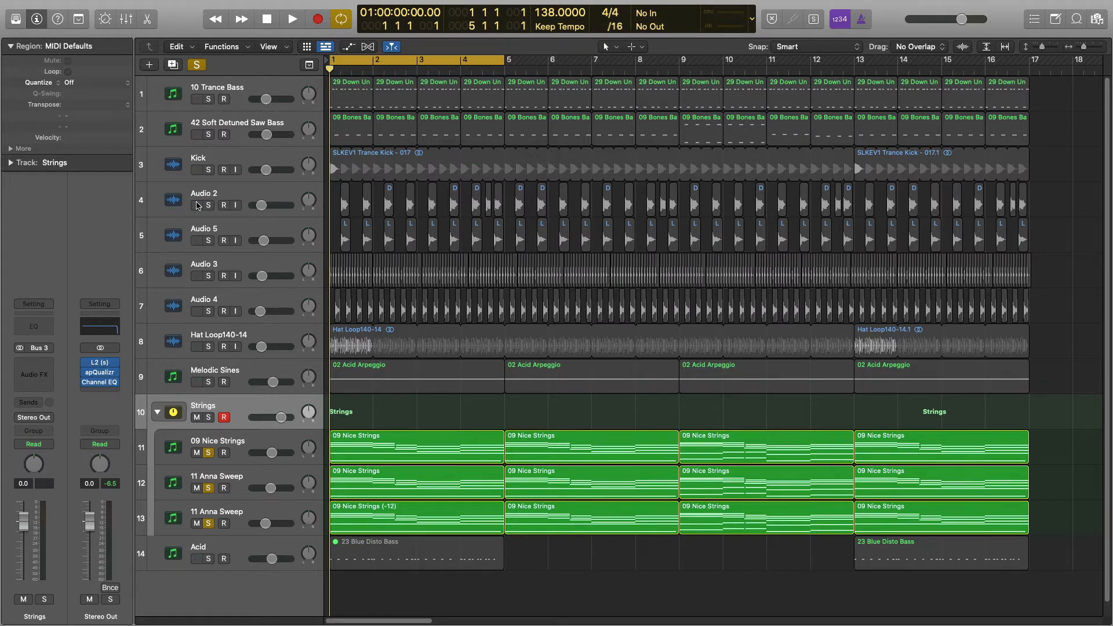
- Move the ValhallaRoom reverb from the 09 Nice Strings channel to the Strings stack channel and bypass it on both Anna Sweep channels
{"action": "left_click", "coordinate": [127, 20]}
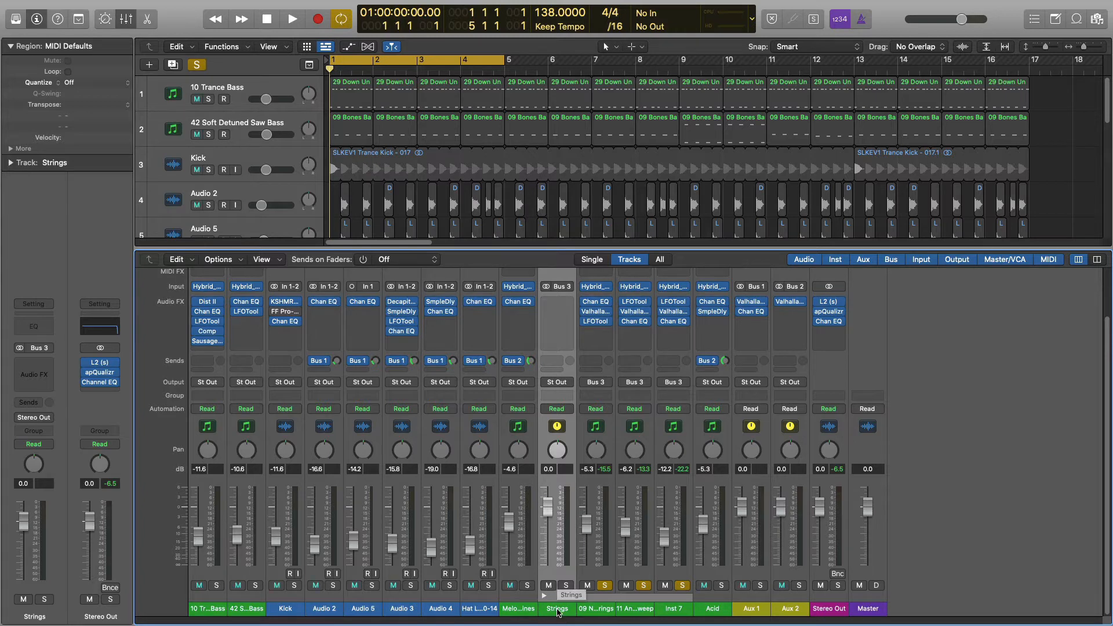
{"action": "mouse_move", "coordinate": [598, 314]}
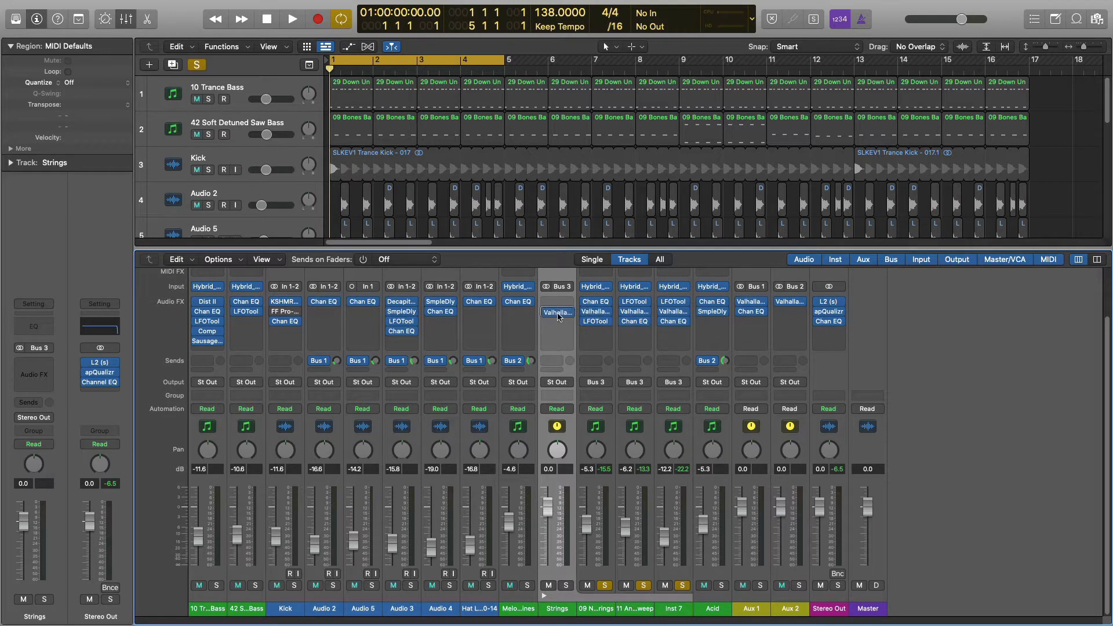
{"action": "left_click_drag", "start_coordinate": [559, 318], "coordinate": [561, 319]}
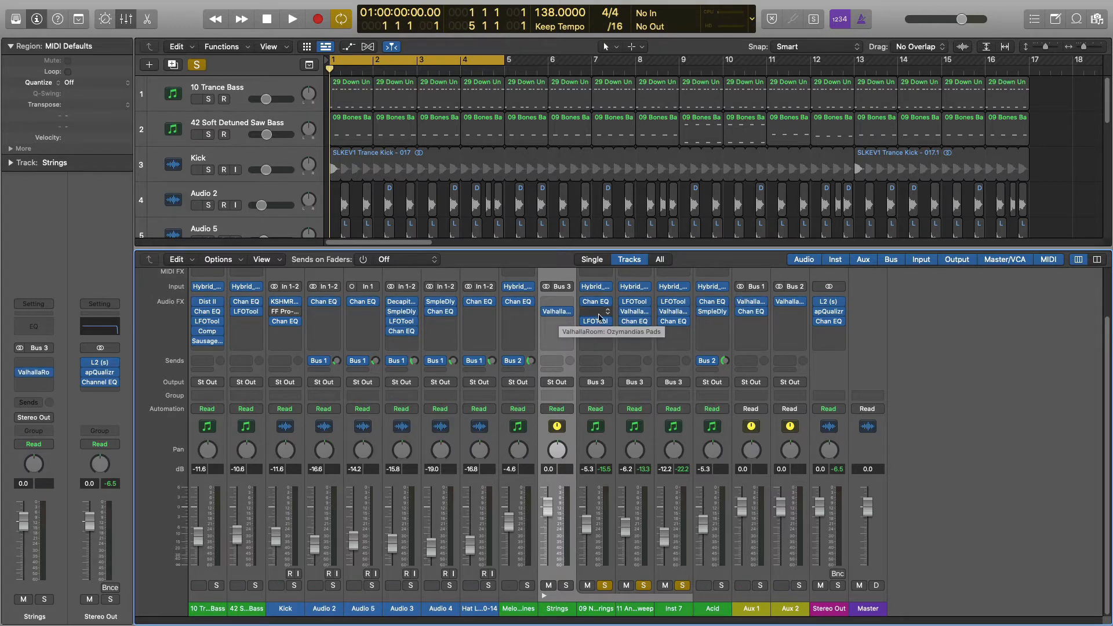
{"action": "mouse_move", "coordinate": [625, 314]}
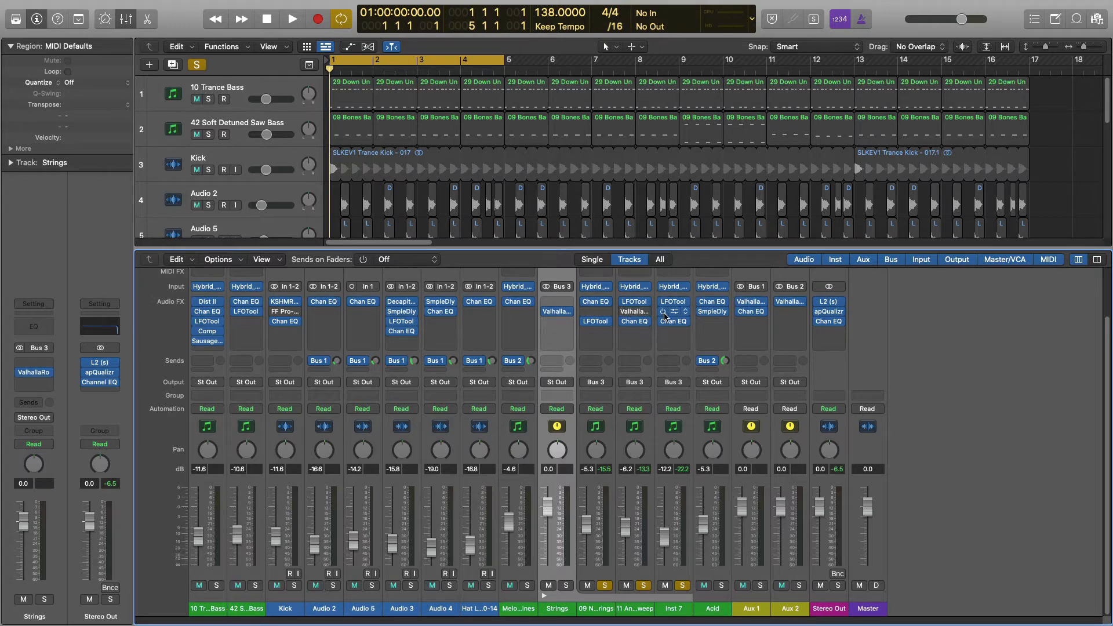
{"action": "left_click", "coordinate": [664, 313]}
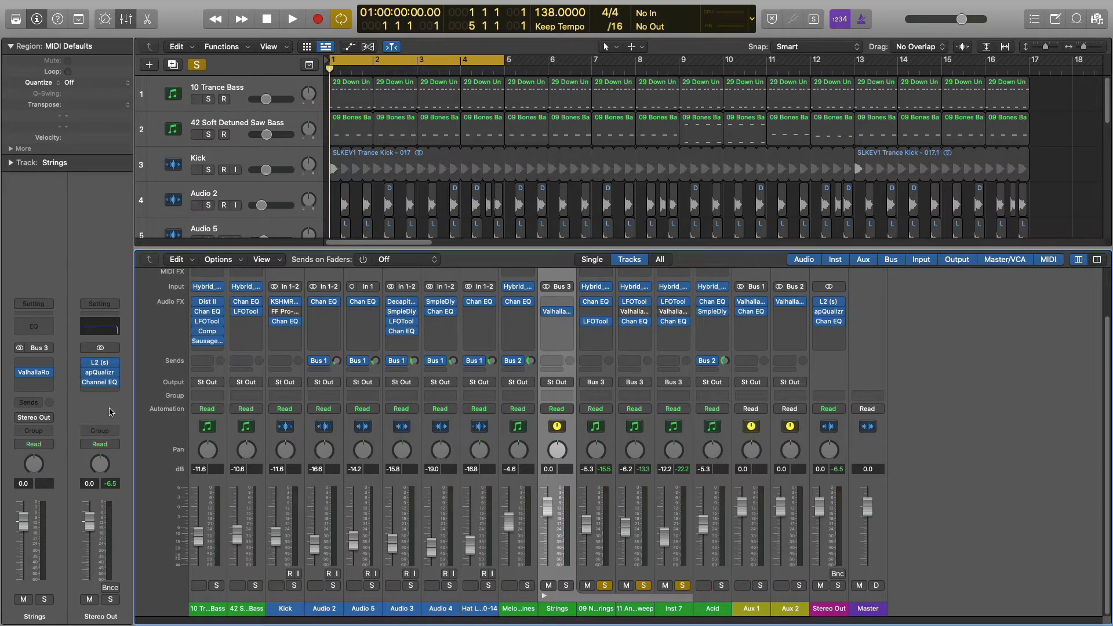
- Play the strings and compare the Strings stack's sound with ValhallaRoom bypassed and enabled, leaving it enabled
{"action": "key", "text": "space"}
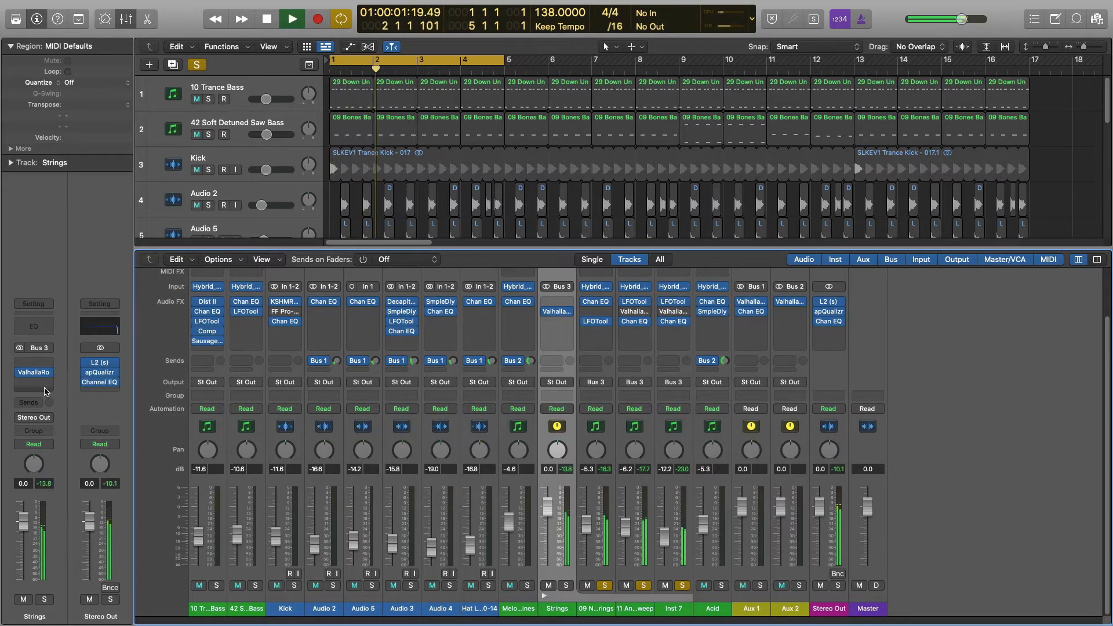
{"action": "left_click", "coordinate": [20, 374]}
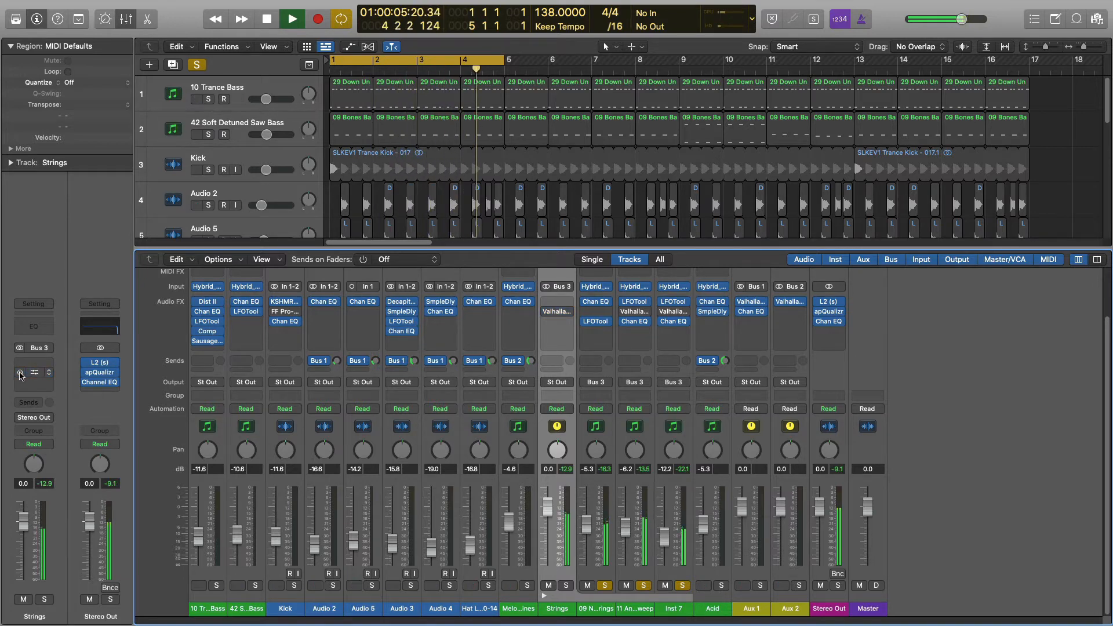
{"action": "left_click", "coordinate": [20, 374]}
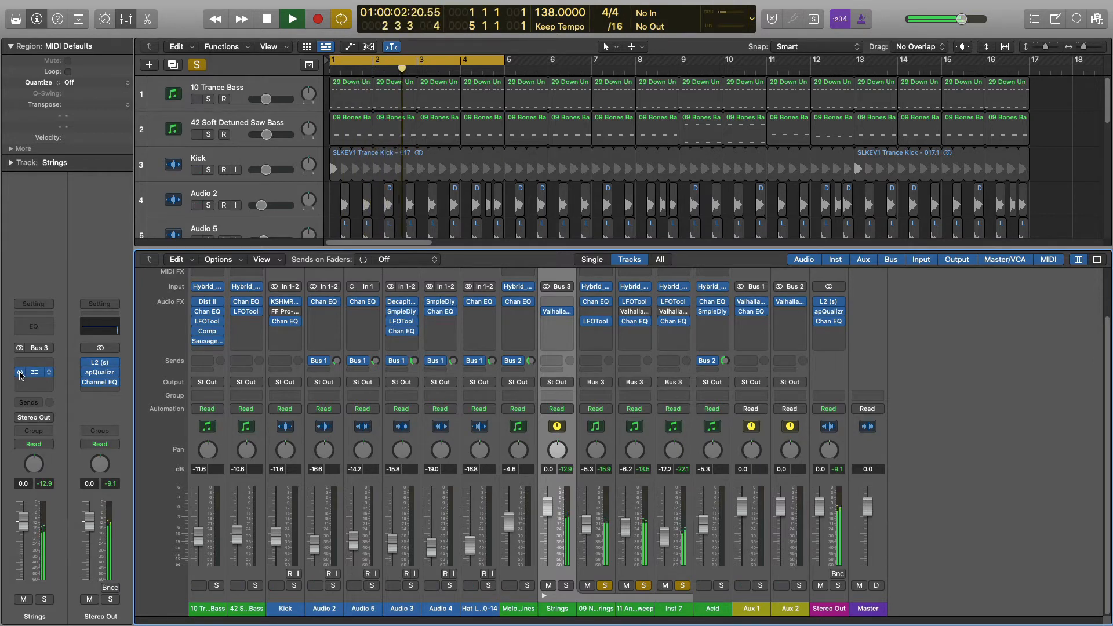
{"action": "key", "text": "space"}
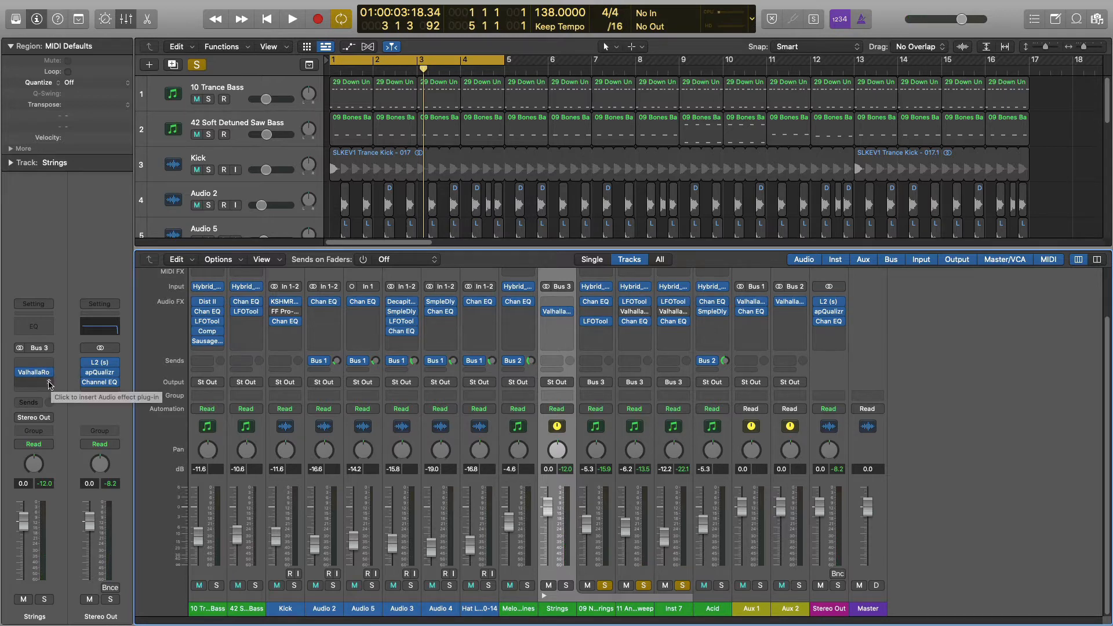
- Insert the stereo Xfer Records DJMFilter plug-in after ValhallaRoom on the Strings stack channel
{"action": "left_click", "coordinate": [51, 384]}
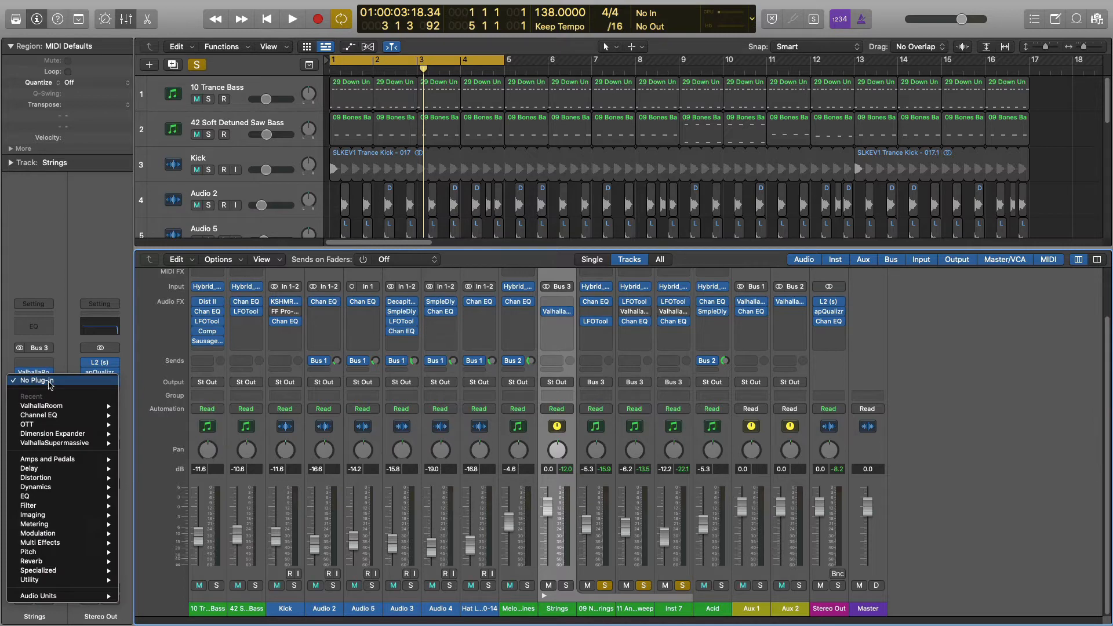
{"action": "mouse_move", "coordinate": [70, 601]}
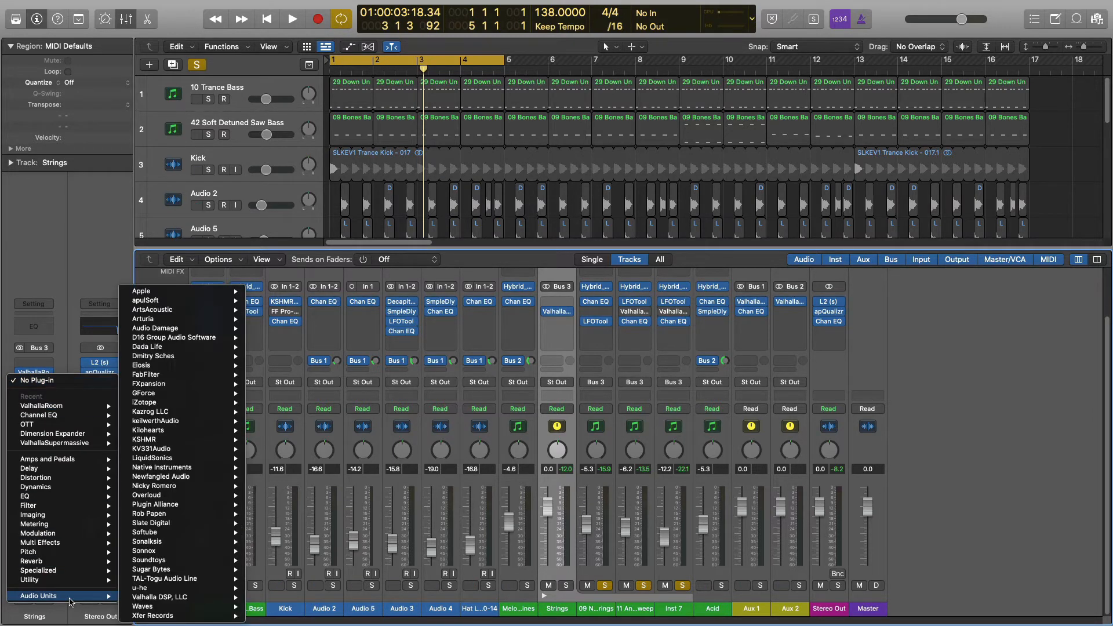
{"action": "mouse_move", "coordinate": [167, 617]}
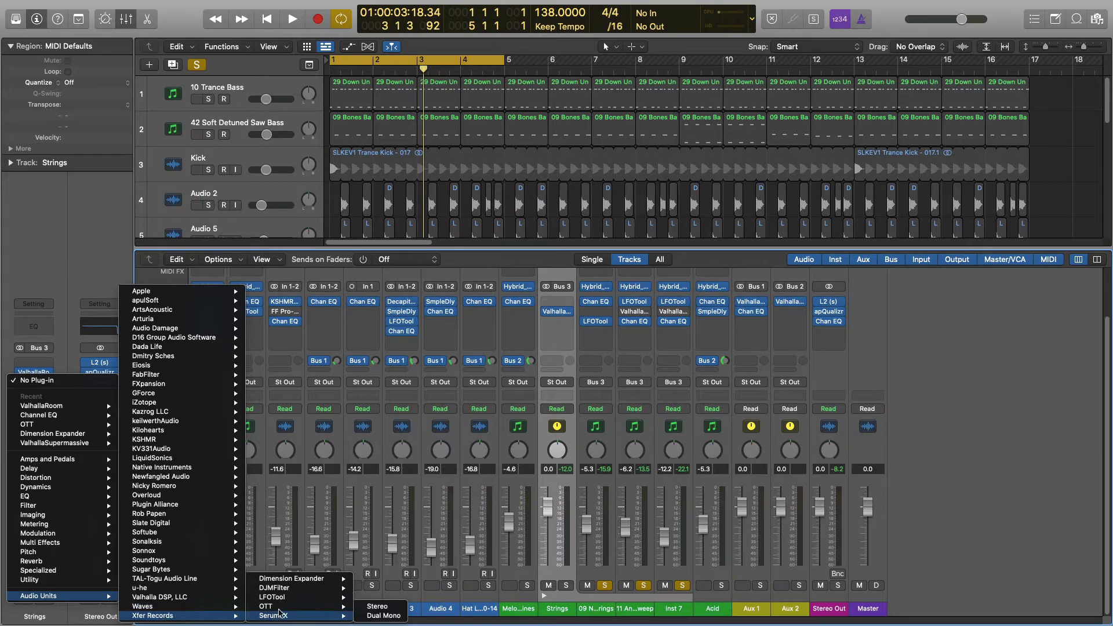
{"action": "mouse_move", "coordinate": [312, 590]}
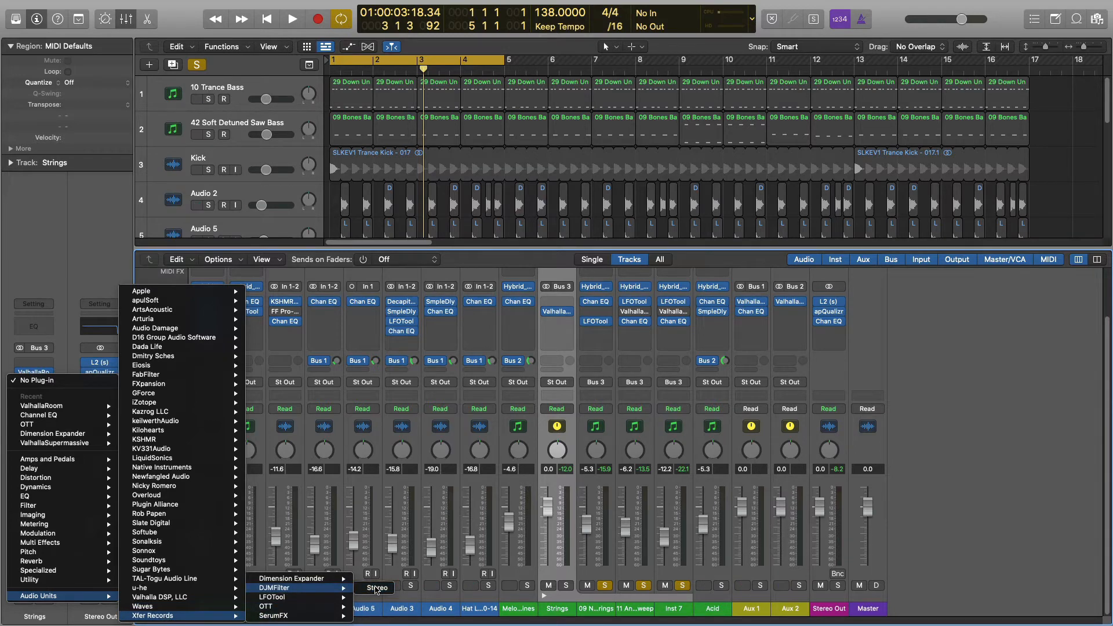
{"action": "left_click", "coordinate": [376, 588]}
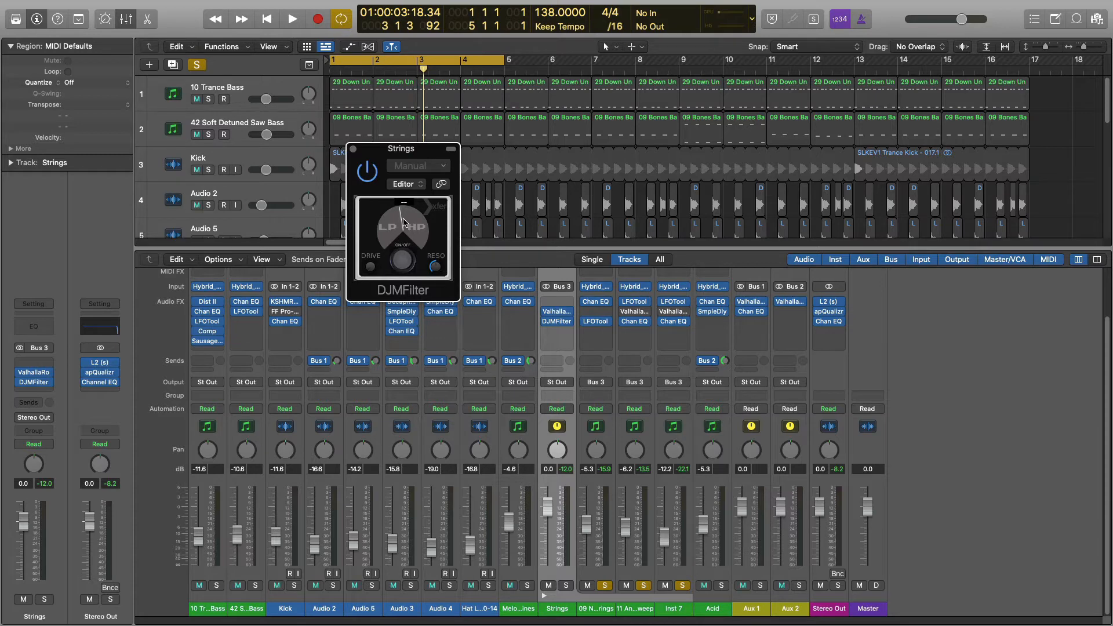
- Lower the Strings DJMFilter's low-pass cutoff to 714 Hz, playing the soloed strings and continuing in the full mix with solo off
{"action": "mouse_move", "coordinate": [405, 219]}
{"action": "left_mouse_down"}
{"action": "mouse_move", "coordinate": [409, 245]}
{"action": "mouse_move", "coordinate": [409, 225]}
{"action": "left_mouse_up"}
{"action": "left_click_drag", "start_coordinate": [409, 224], "coordinate": [409, 229]}
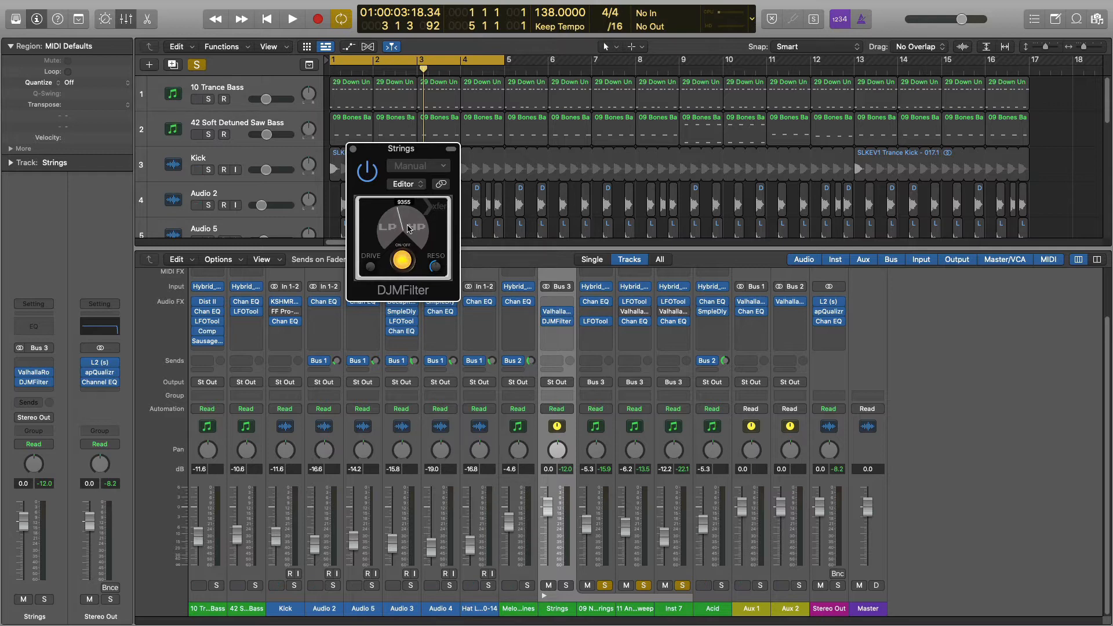
{"action": "left_click_drag", "start_coordinate": [409, 228], "coordinate": [405, 249]}
{"action": "key", "text": "space"}
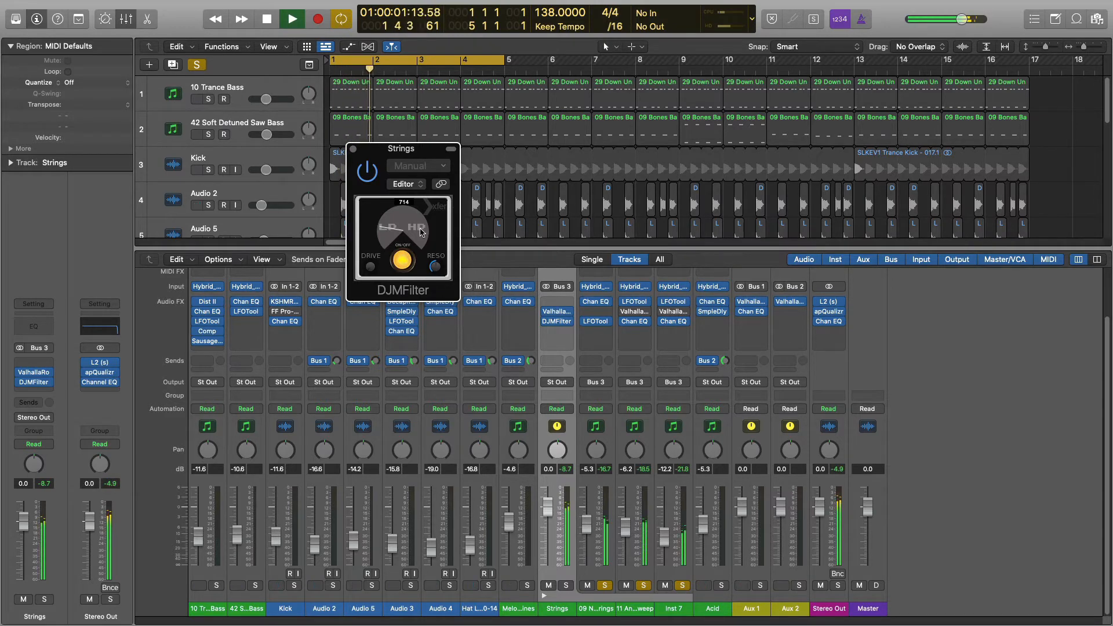
{"action": "left_click", "coordinate": [199, 66]}
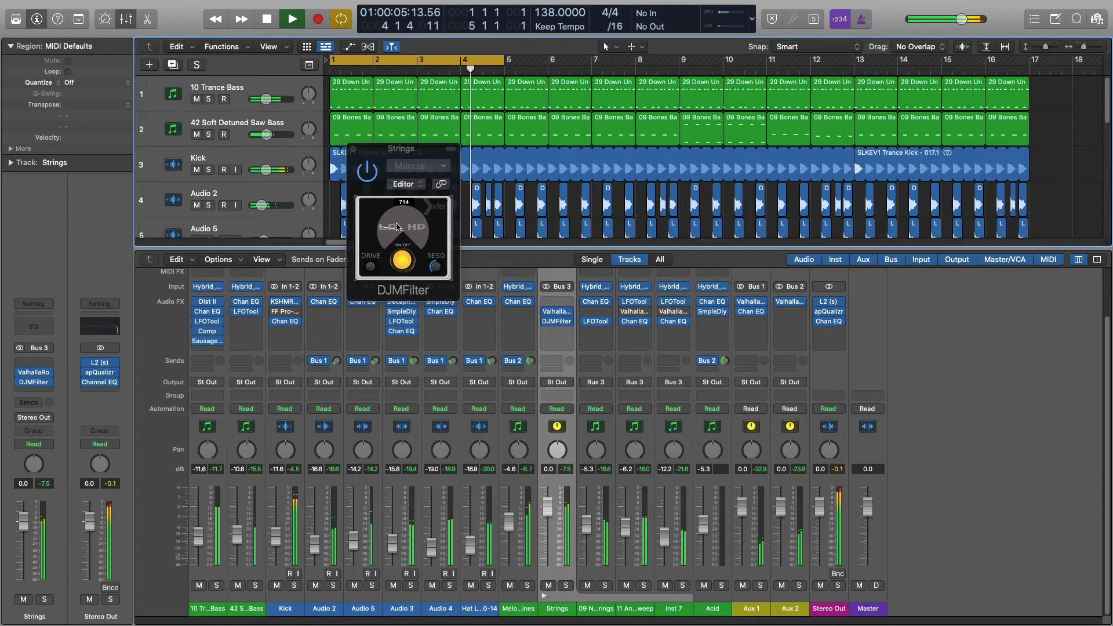
{"action": "key", "text": "space"}
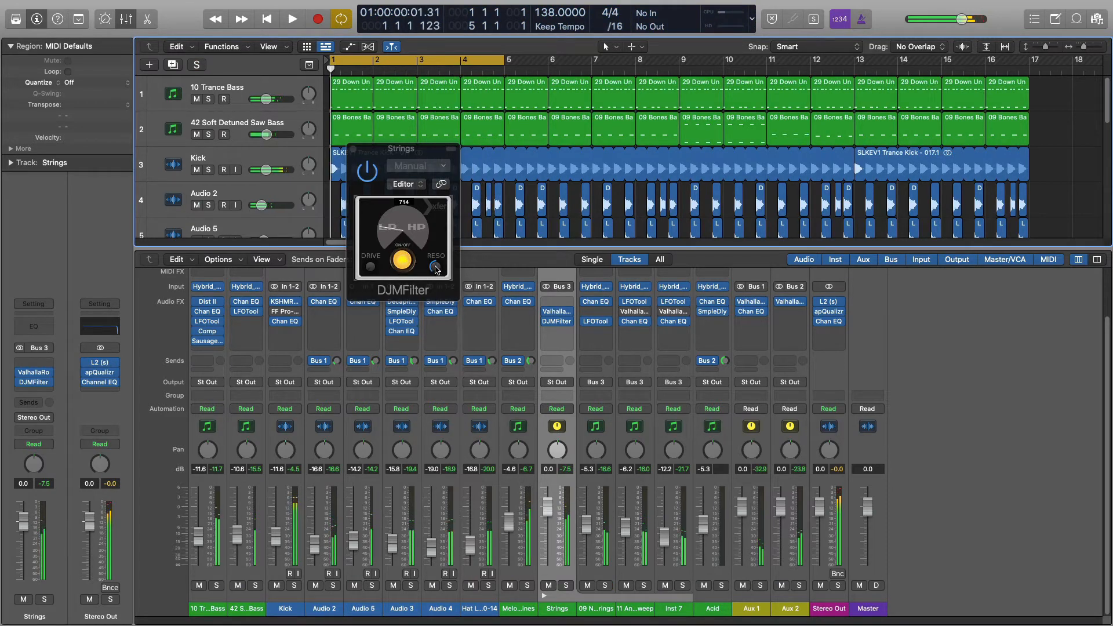
- Try a lower resonance on the Strings DJMFilter and play the mix with its low-pass cutoff around 501 Hz
{"action": "left_click_drag", "start_coordinate": [435, 267], "coordinate": [434, 278]}
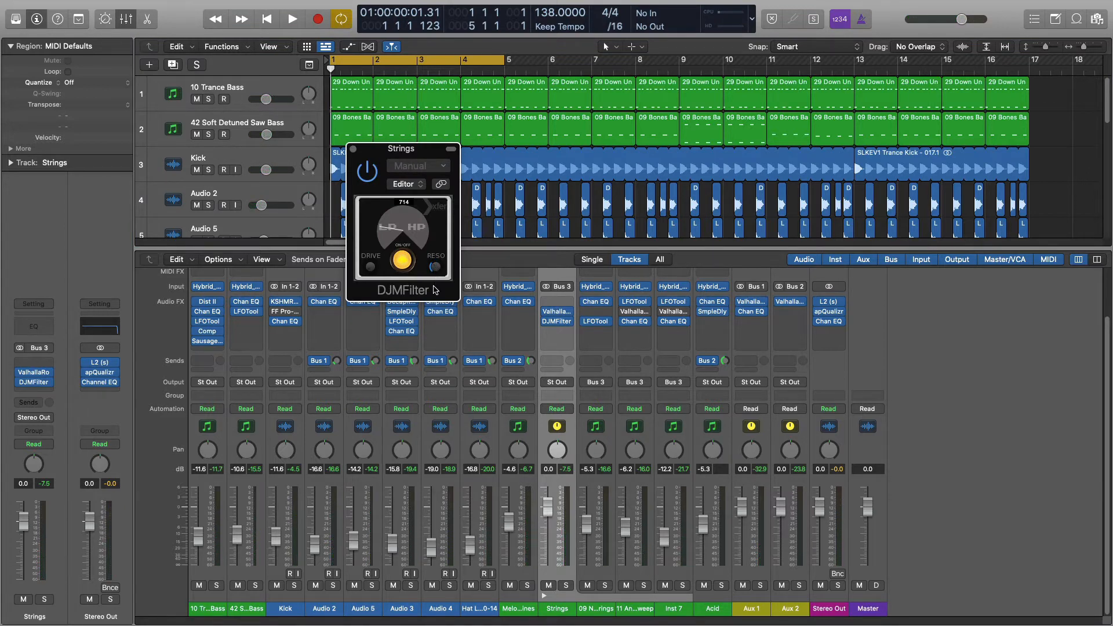
{"action": "key", "text": "space"}
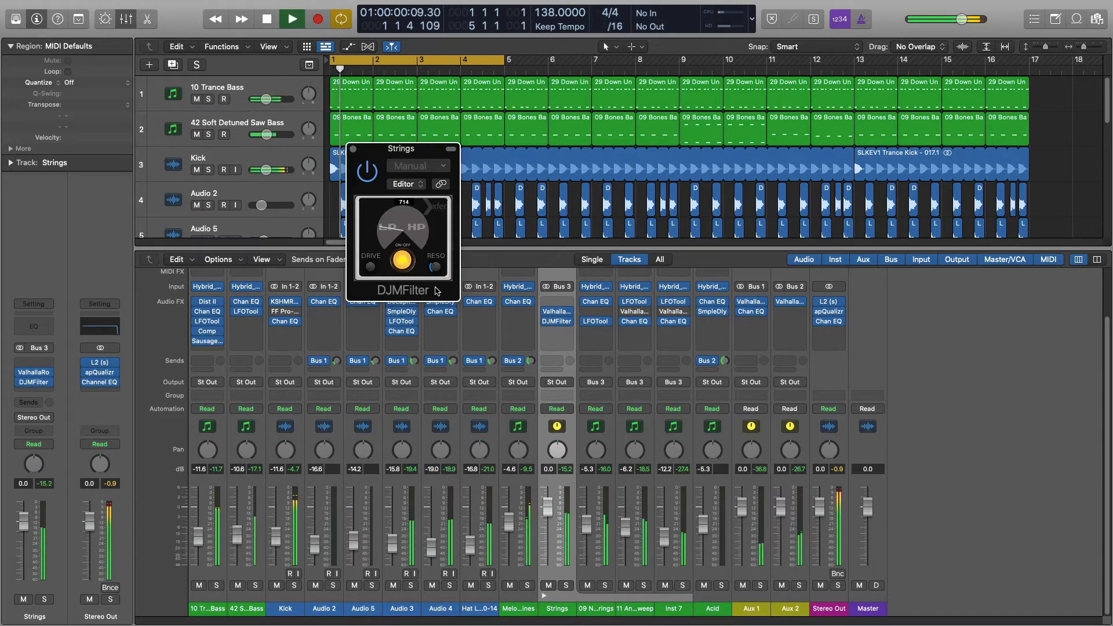
{"action": "left_click_drag", "start_coordinate": [398, 218], "coordinate": [398, 226]}
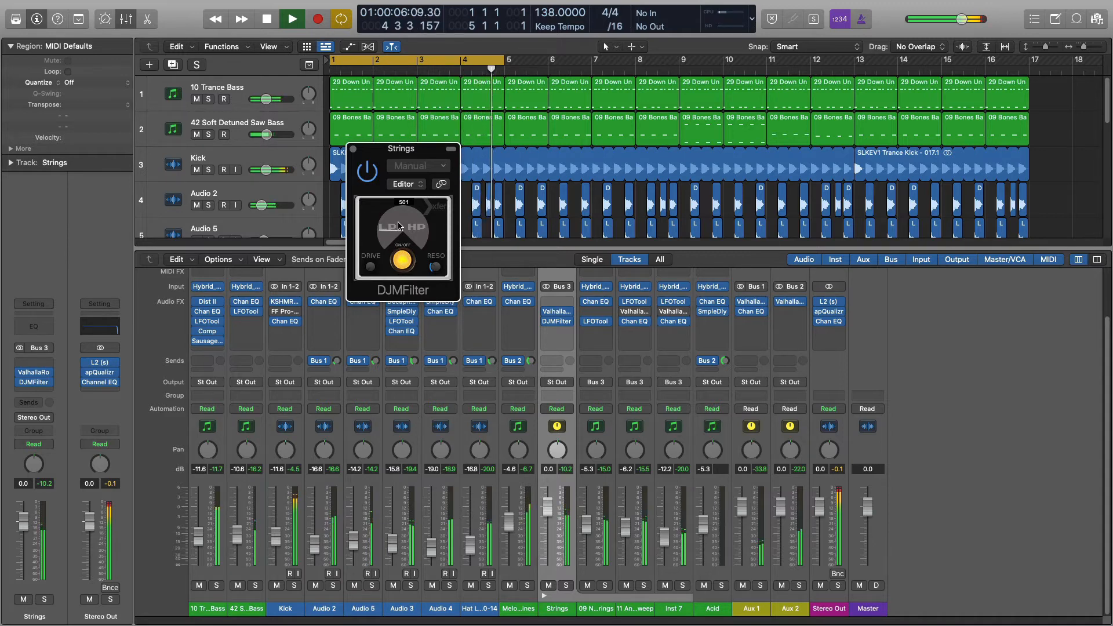
{"action": "key", "text": "space"}
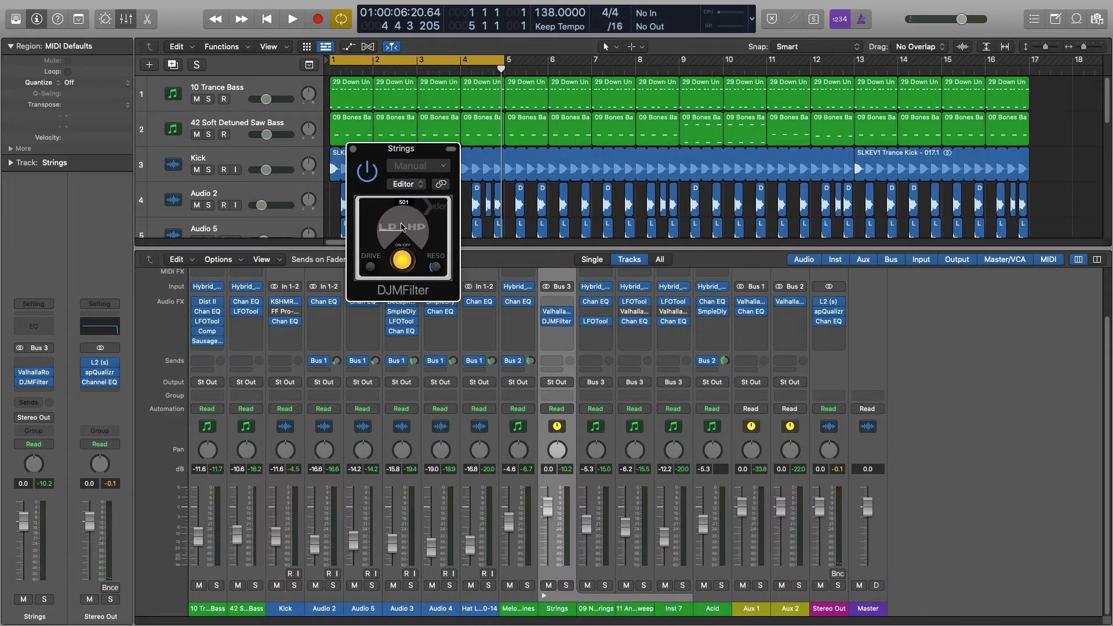
{"action": "key", "text": "space"}
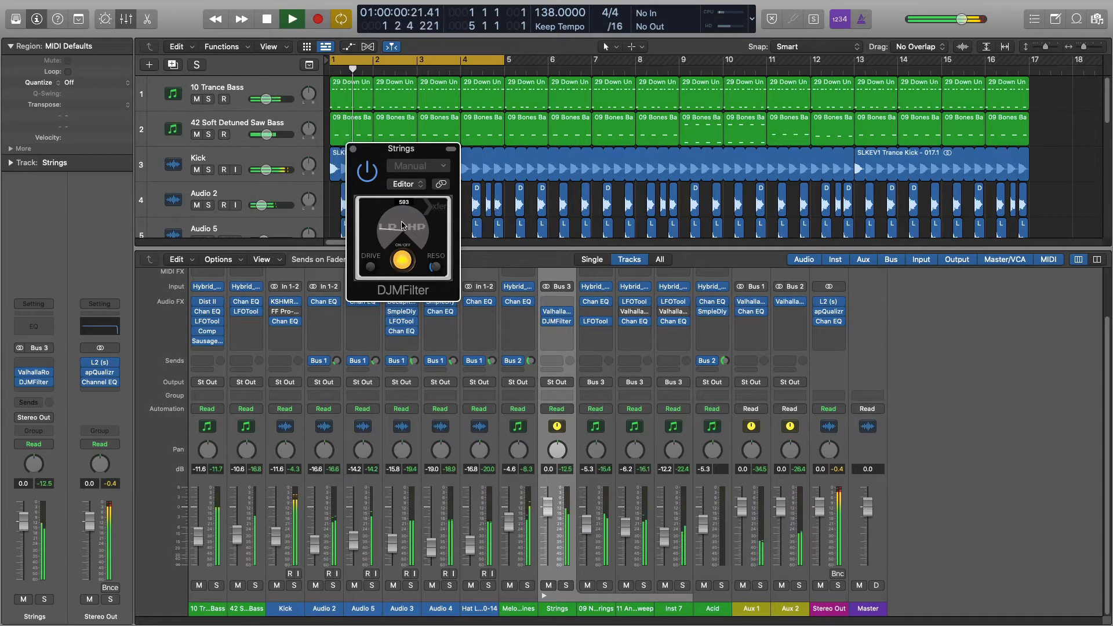
- Sweep the DJMFilter cutoff between low-pass and high-pass with the resonance raised again, leaving the knob at its neutral centre
{"action": "mouse_move", "coordinate": [404, 223]}
{"action": "left_mouse_down"}
{"action": "mouse_move", "coordinate": [415, 195]}
{"action": "mouse_move", "coordinate": [406, 226]}
{"action": "left_mouse_up"}
{"action": "key", "text": "space"}
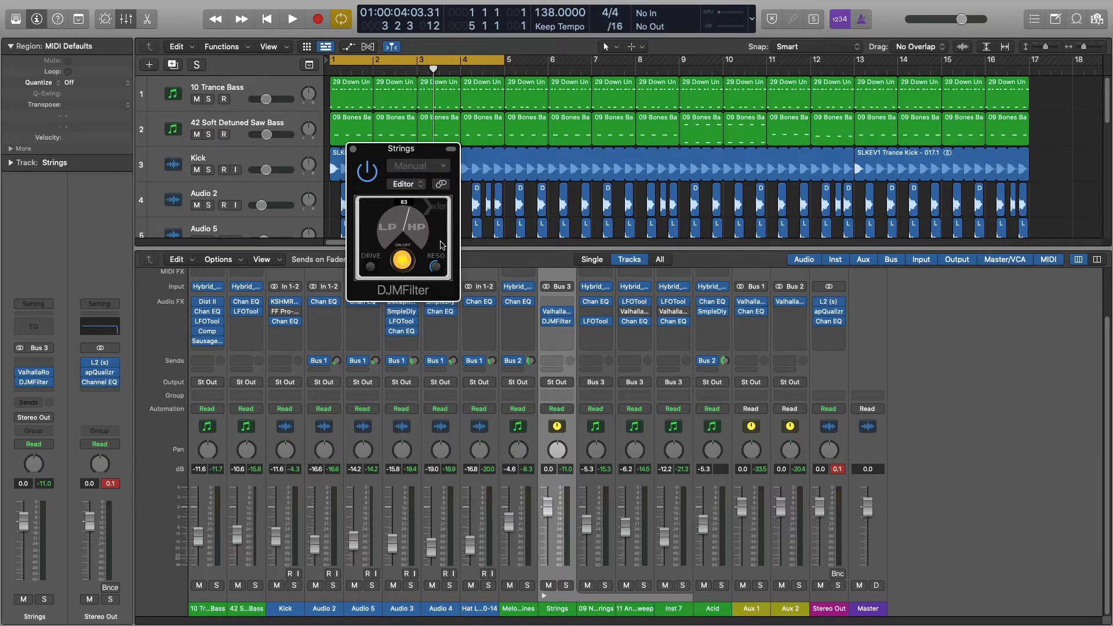
{"action": "left_click_drag", "start_coordinate": [410, 217], "coordinate": [400, 226]}
{"action": "key", "text": "space"}
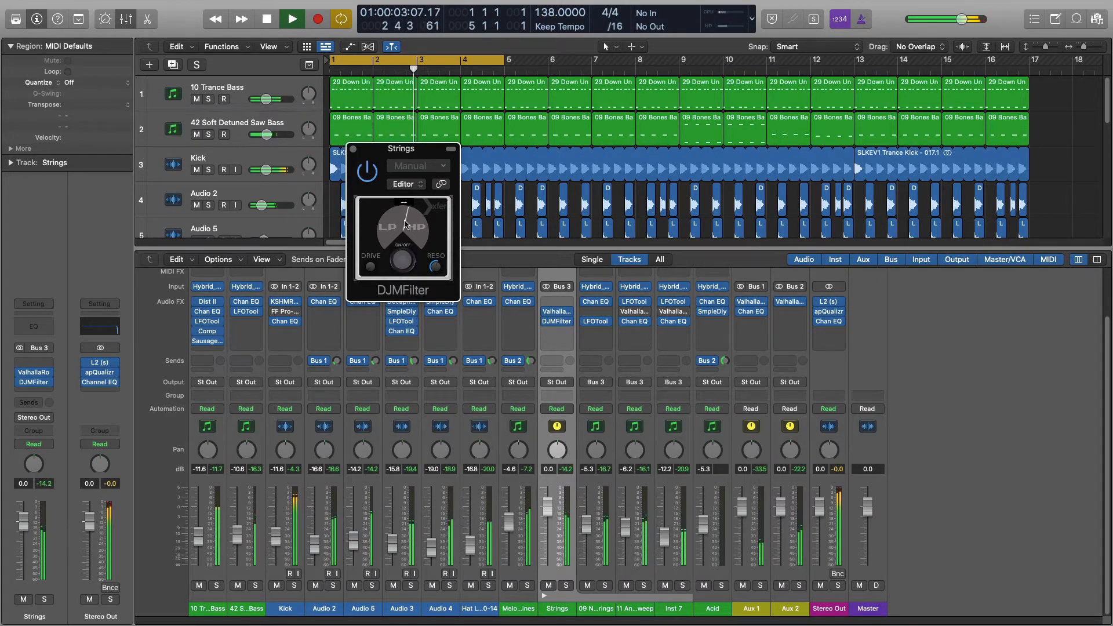
{"action": "mouse_move", "coordinate": [406, 225]}
{"action": "left_mouse_down"}
{"action": "mouse_move", "coordinate": [418, 190]}
{"action": "mouse_move", "coordinate": [416, 238]}
{"action": "left_mouse_up"}
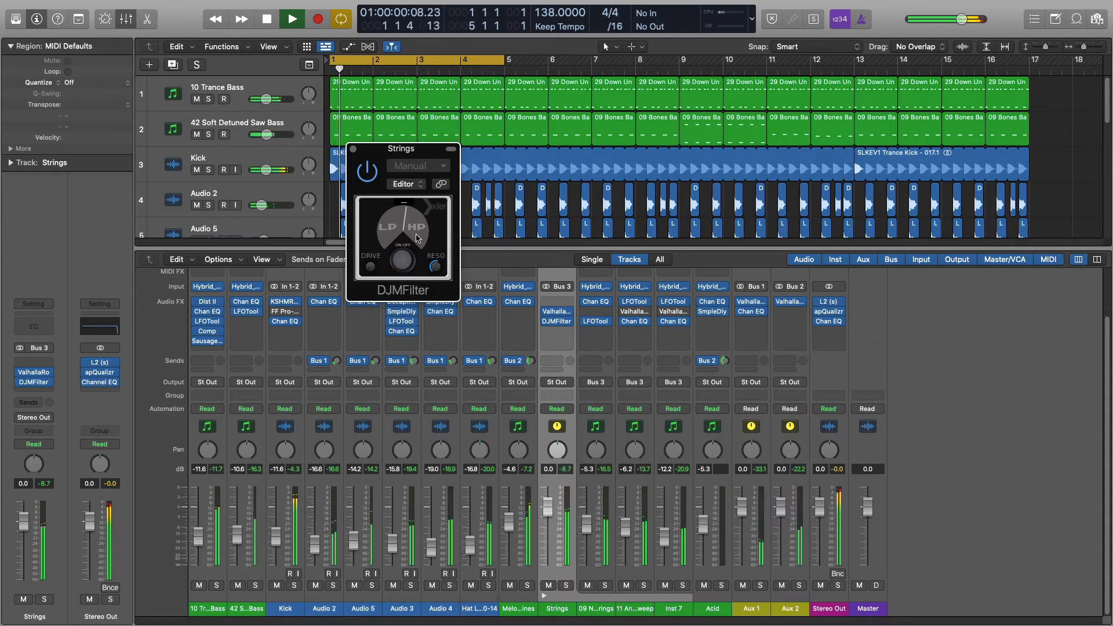
{"action": "key", "text": "space"}
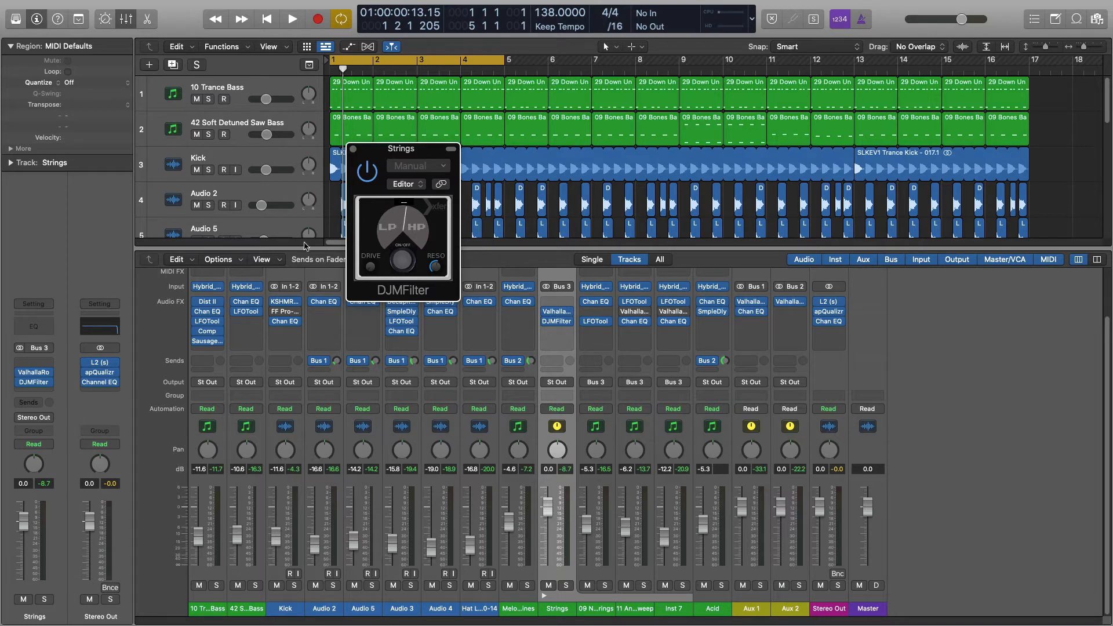
- Clear the arrangement by hiding the mixer and moving the Strings DJMFilter window aside, and extend the cycle range to bar 9
{"action": "left_click", "coordinate": [126, 21]}
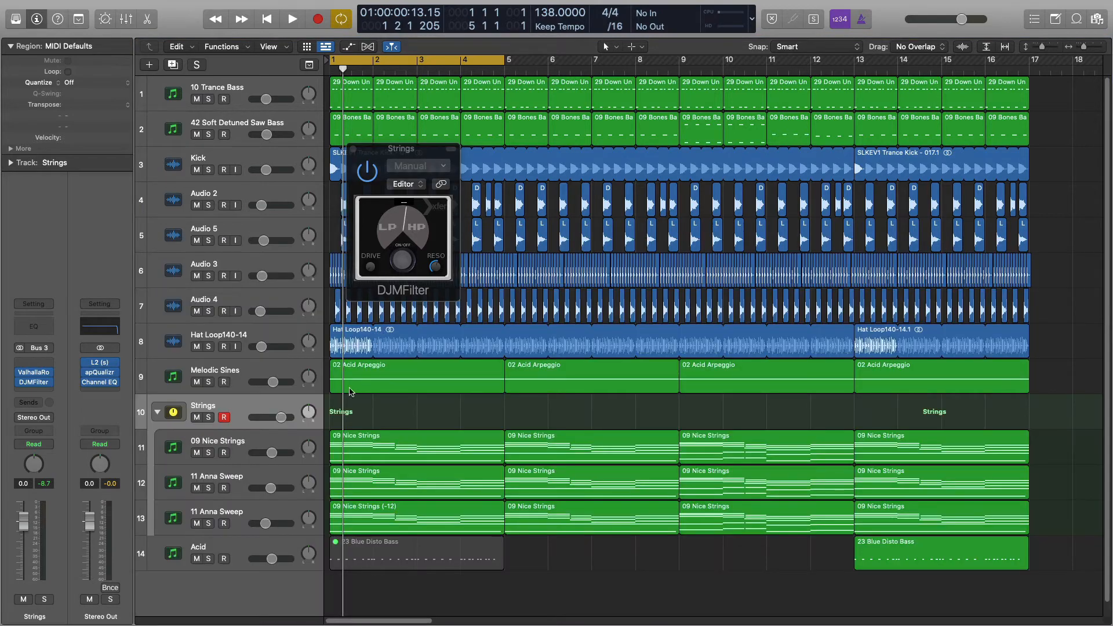
{"action": "left_click", "coordinate": [354, 149]}
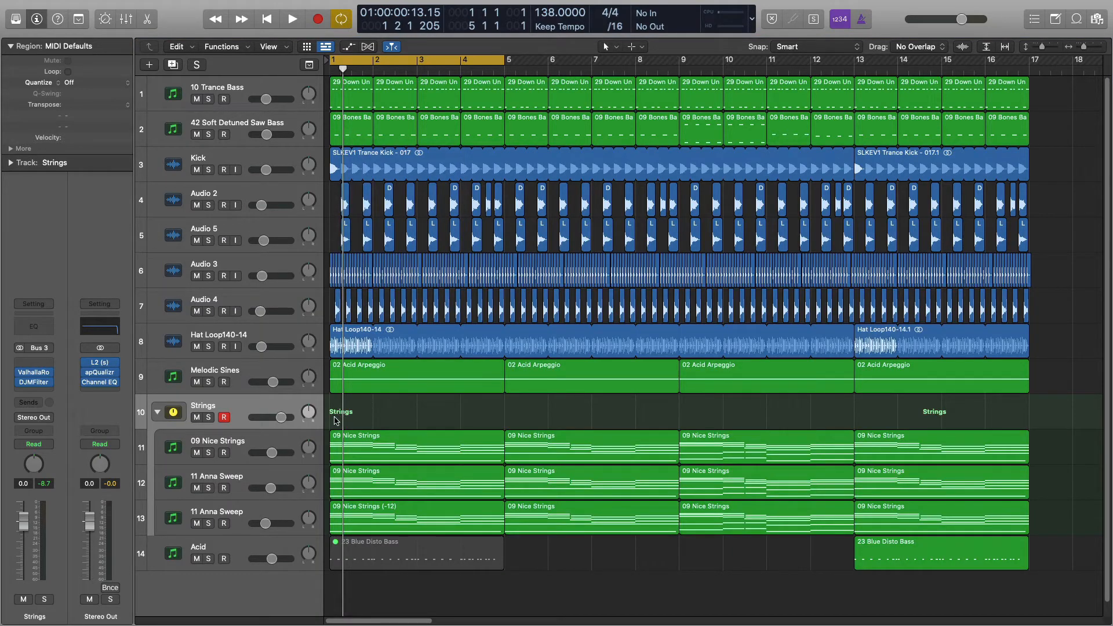
{"action": "left_click", "coordinate": [34, 382]}
{"action": "left_click_drag", "start_coordinate": [373, 152], "coordinate": [878, 180]}
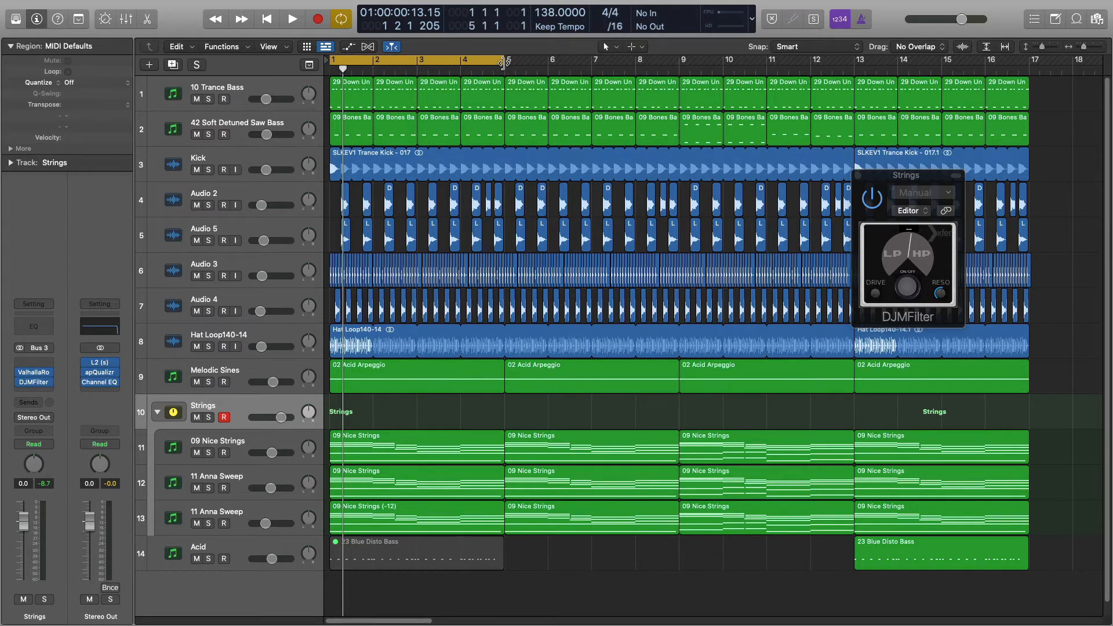
{"action": "left_click_drag", "start_coordinate": [503, 62], "coordinate": [677, 89]}
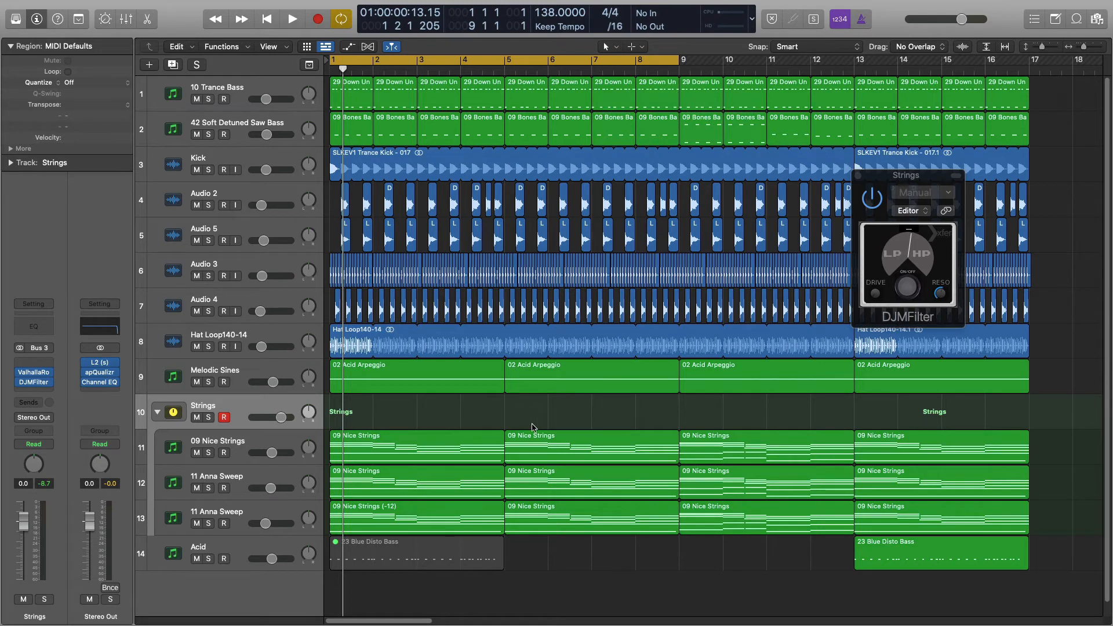
- Show track automation, set the Strings track to Touch, and touch the DJMFilter knob during playback to bring up its automation lane
{"action": "key", "text": "a"}
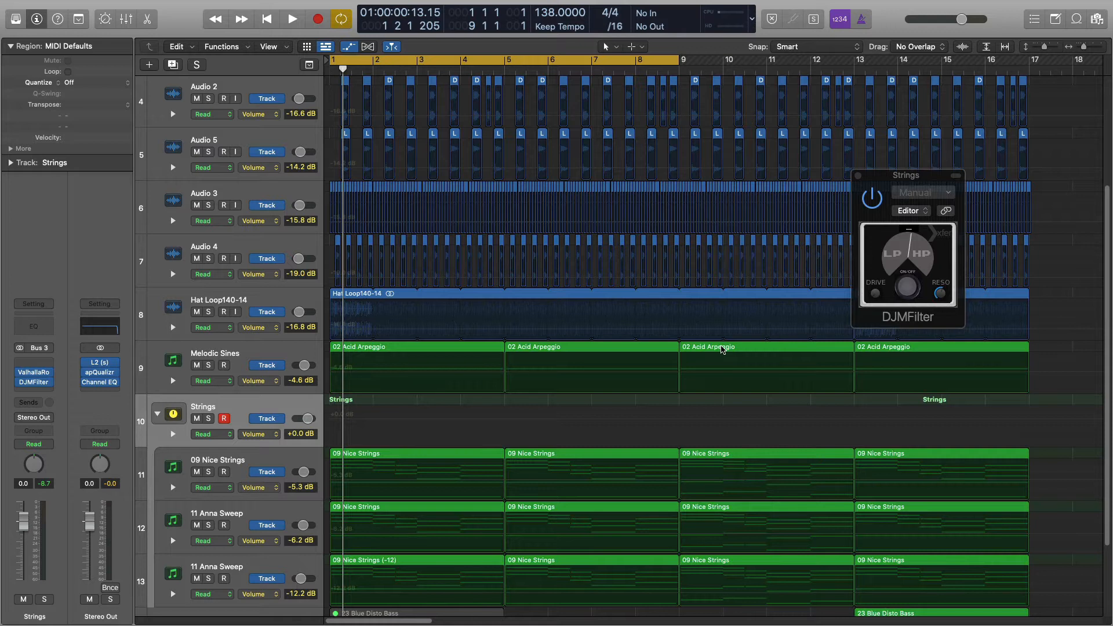
{"action": "key", "text": "ctrl+super+t"}
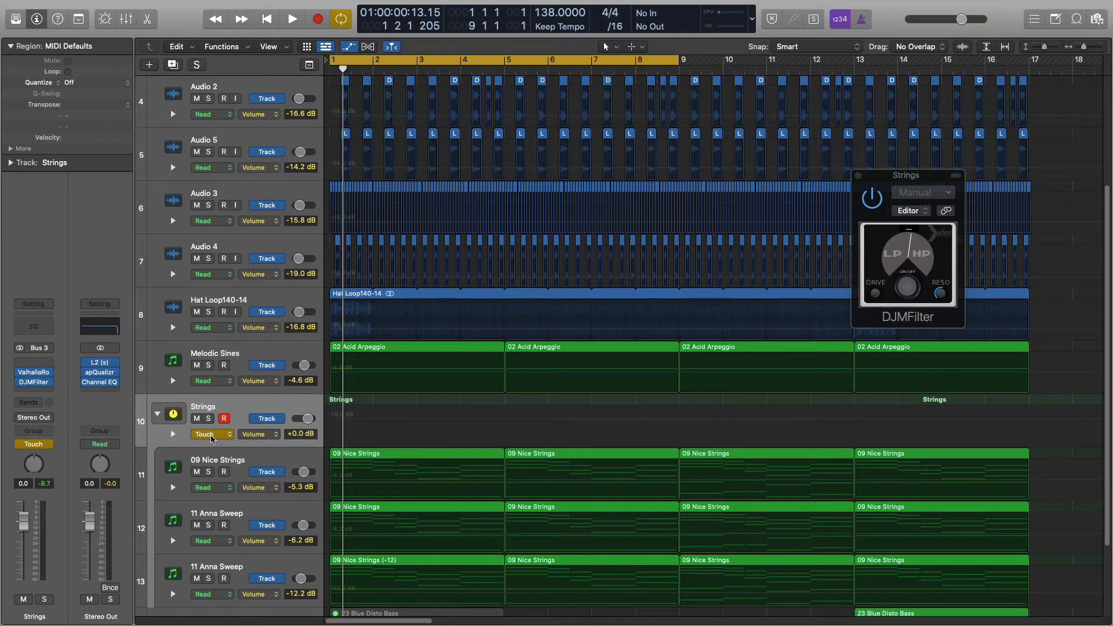
{"action": "key", "text": "space"}
{"action": "left_click", "coordinate": [909, 250]}
{"action": "key", "text": "space"}
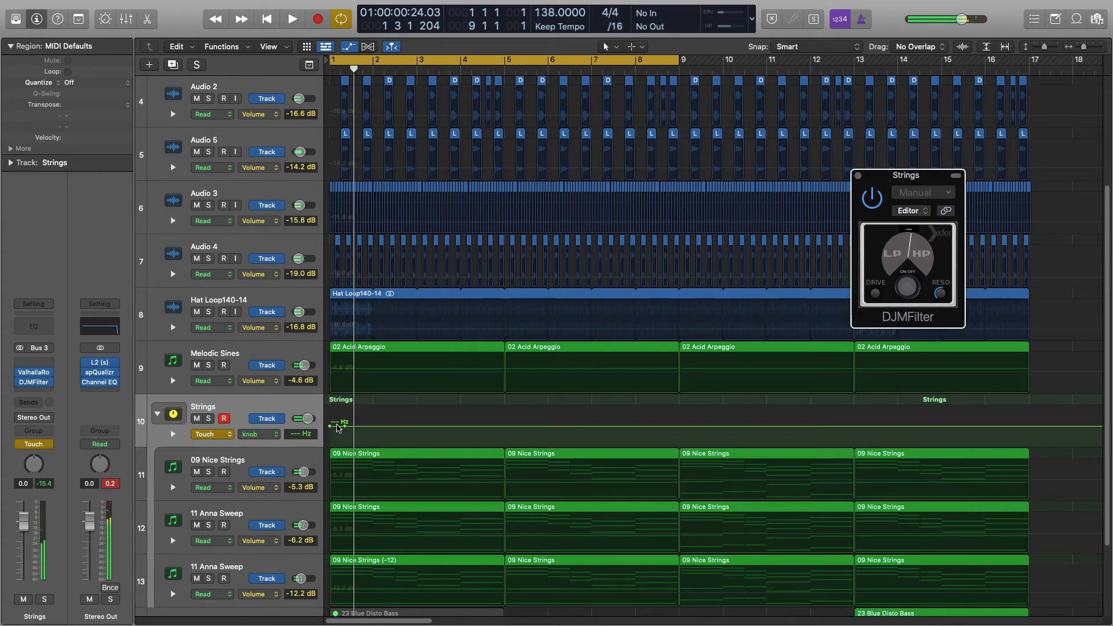
- Delete the extra knob automation point just after bar 1 and set the Strings track's automation back to Read
{"action": "left_click", "coordinate": [345, 427]}
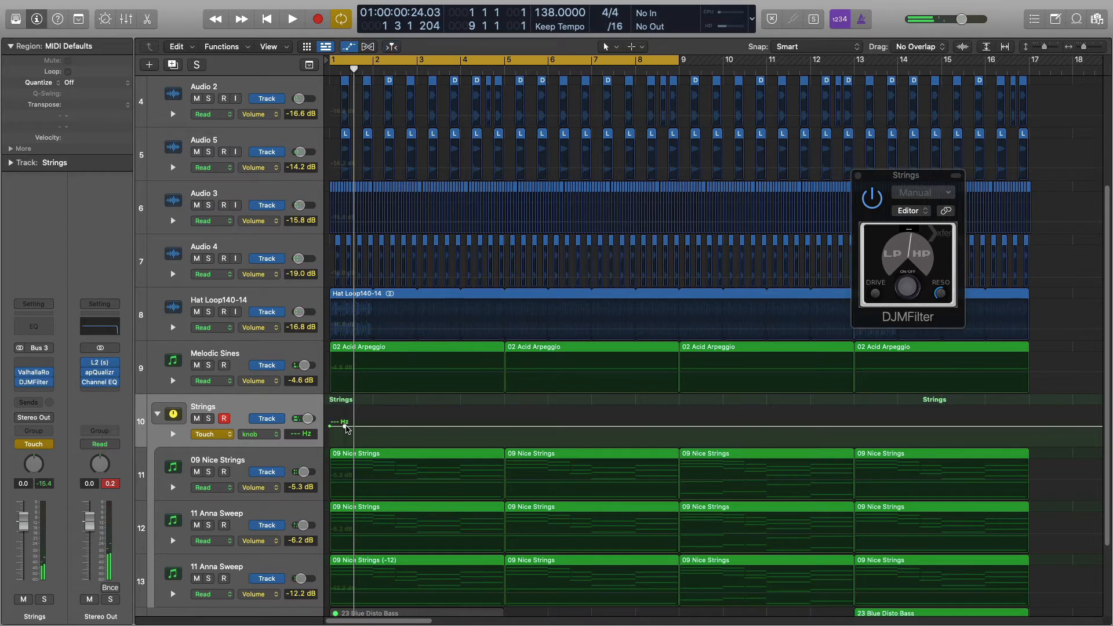
{"action": "double_click", "coordinate": [344, 427]}
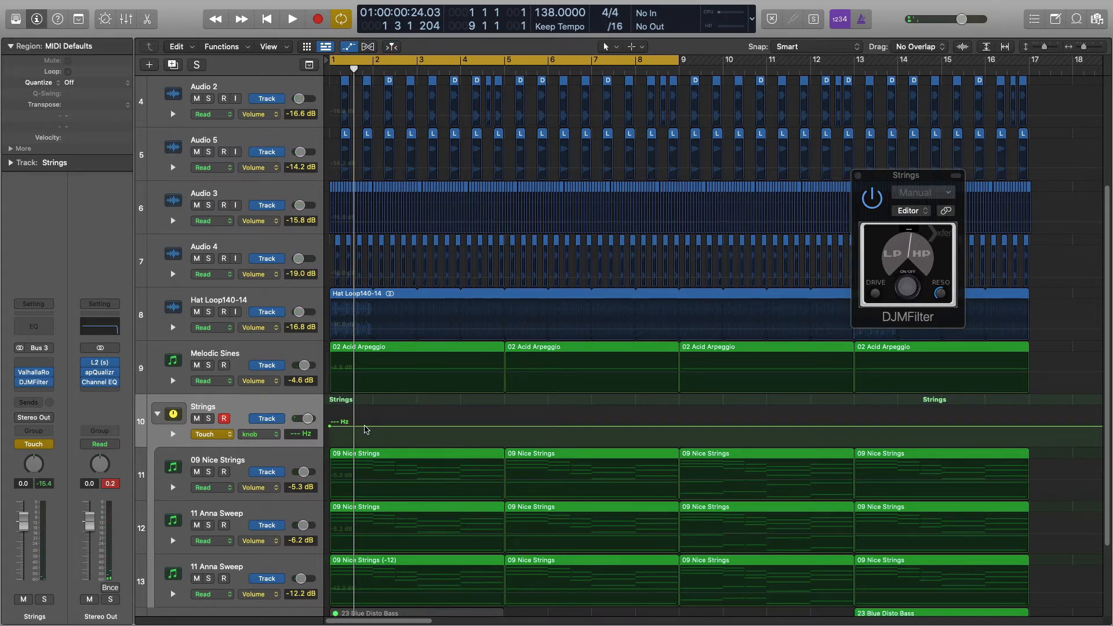
{"action": "left_click", "coordinate": [366, 430]}
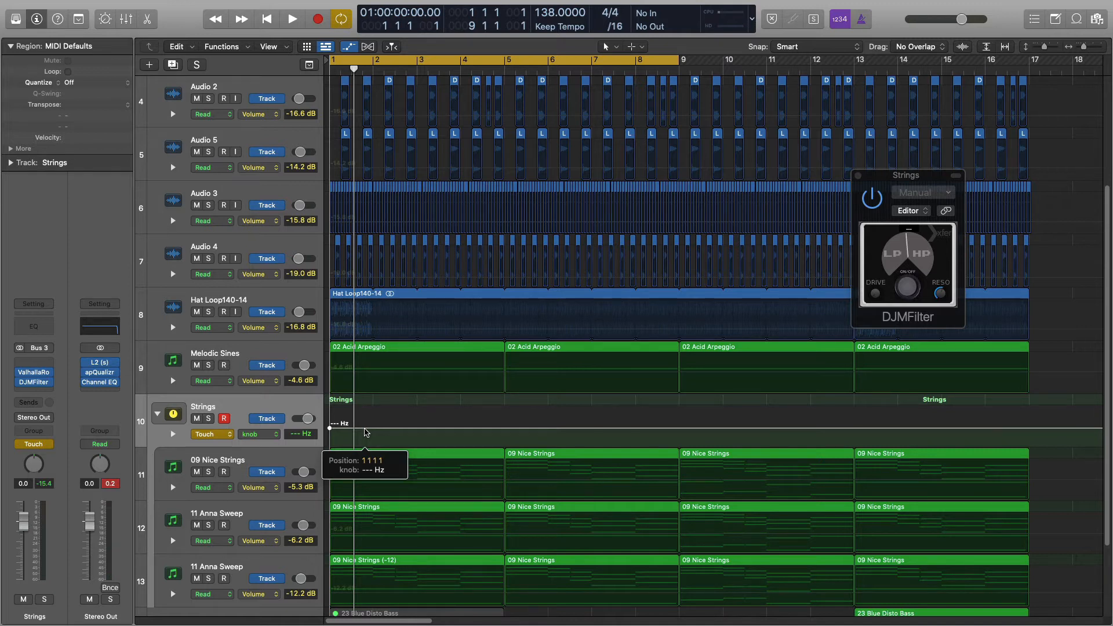
{"action": "left_click", "coordinate": [230, 440]}
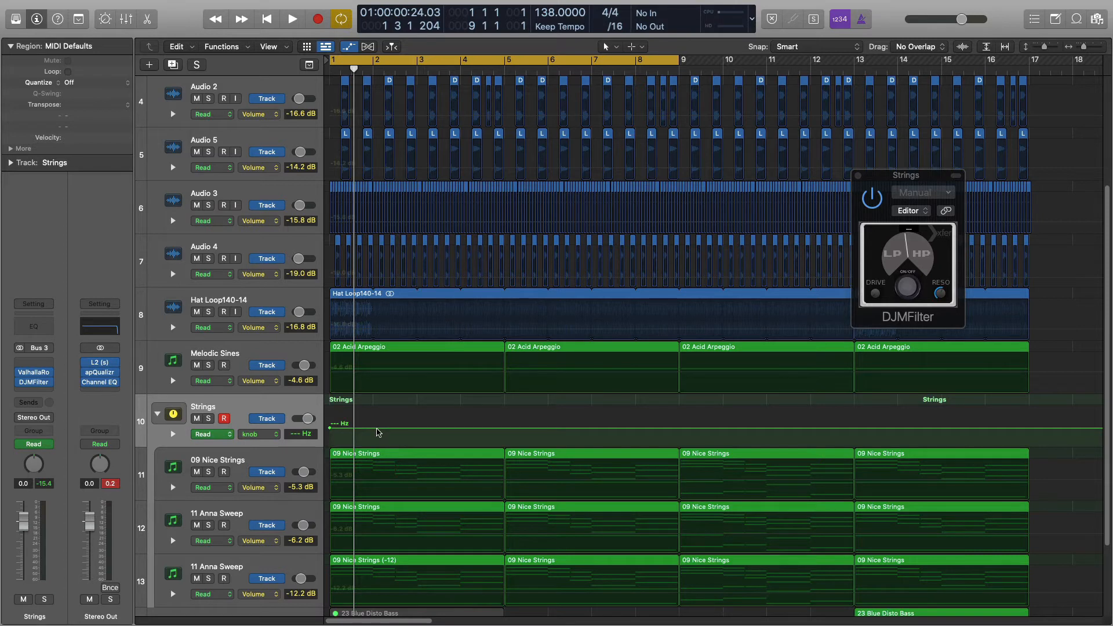
- Automate the Strings DJMFilter knob to rise from 495 Hz at bar 1 to its neutral centre at bar 9, dropping back to 495 Hz
{"action": "left_click_drag", "start_coordinate": [378, 433], "coordinate": [377, 445]}
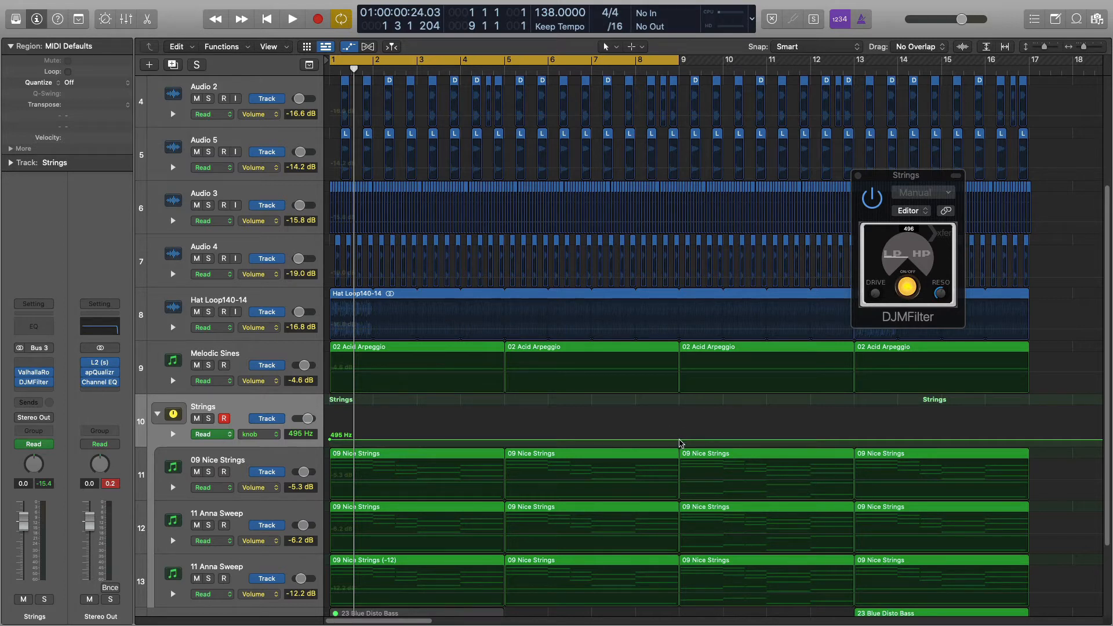
{"action": "left_click_drag", "start_coordinate": [681, 444], "coordinate": [680, 442]}
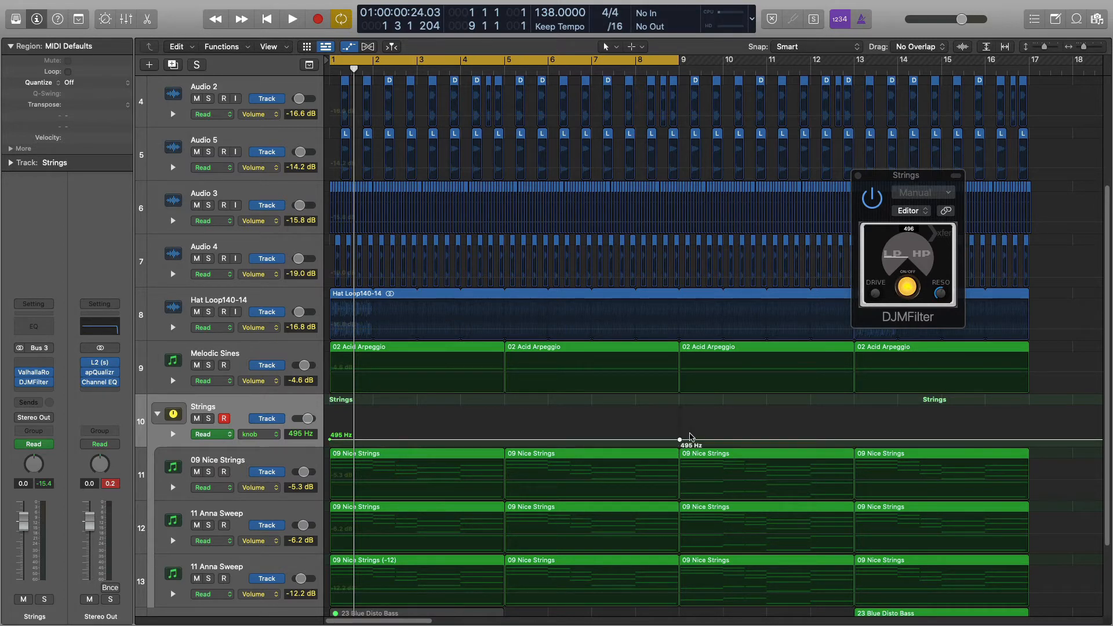
{"action": "left_click", "coordinate": [700, 442]}
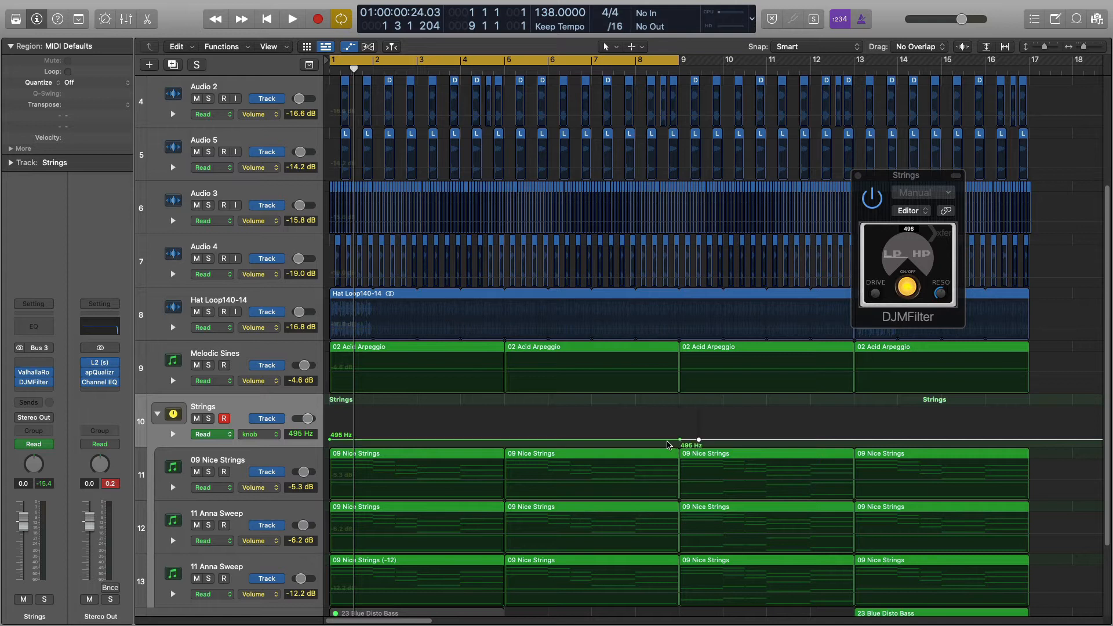
{"action": "left_click", "coordinate": [675, 442]}
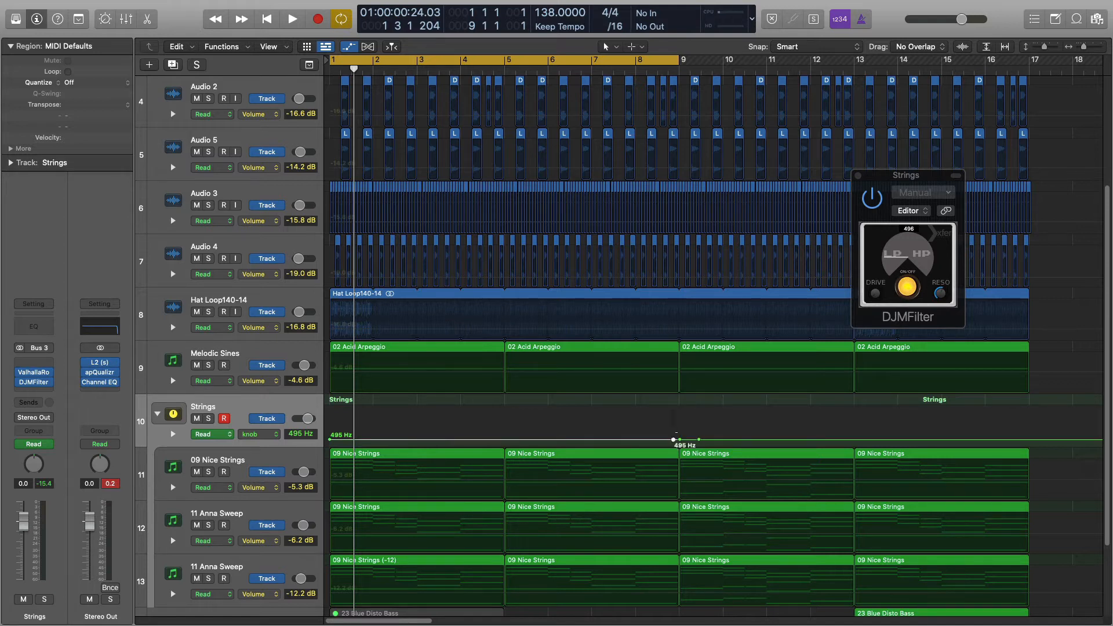
{"action": "left_click_drag", "start_coordinate": [674, 440], "coordinate": [680, 421]}
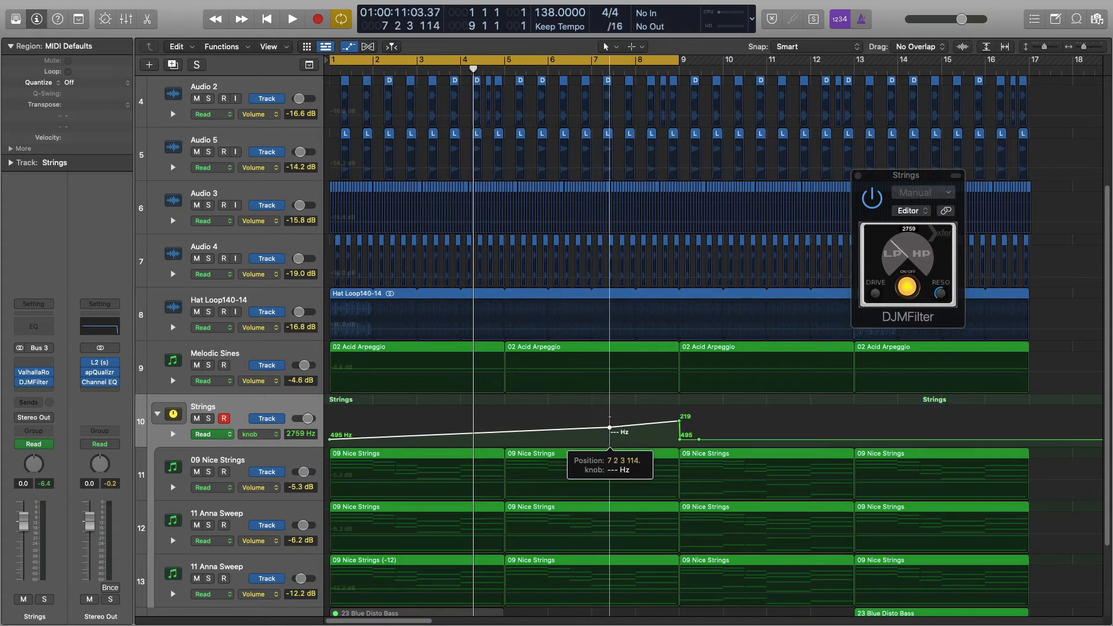
{"action": "left_click_drag", "start_coordinate": [610, 428], "coordinate": [678, 427]}
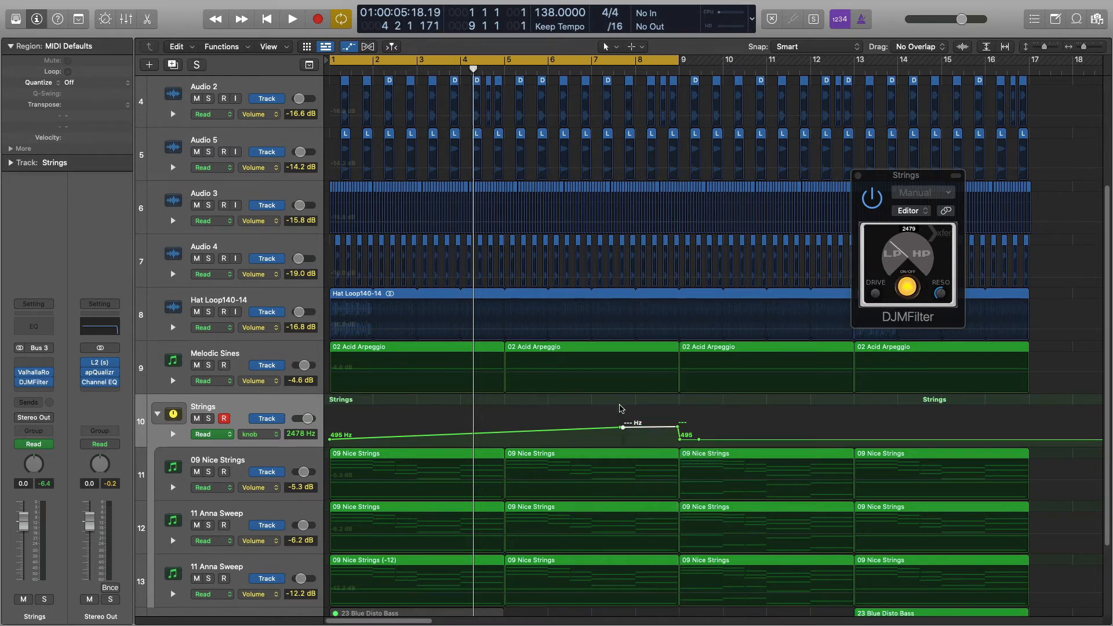
- Play the filter automation from the start and from bar 8, and remove the extra automation point before bar 9
{"action": "key", "text": "Return"}
{"action": "key", "text": "space"}
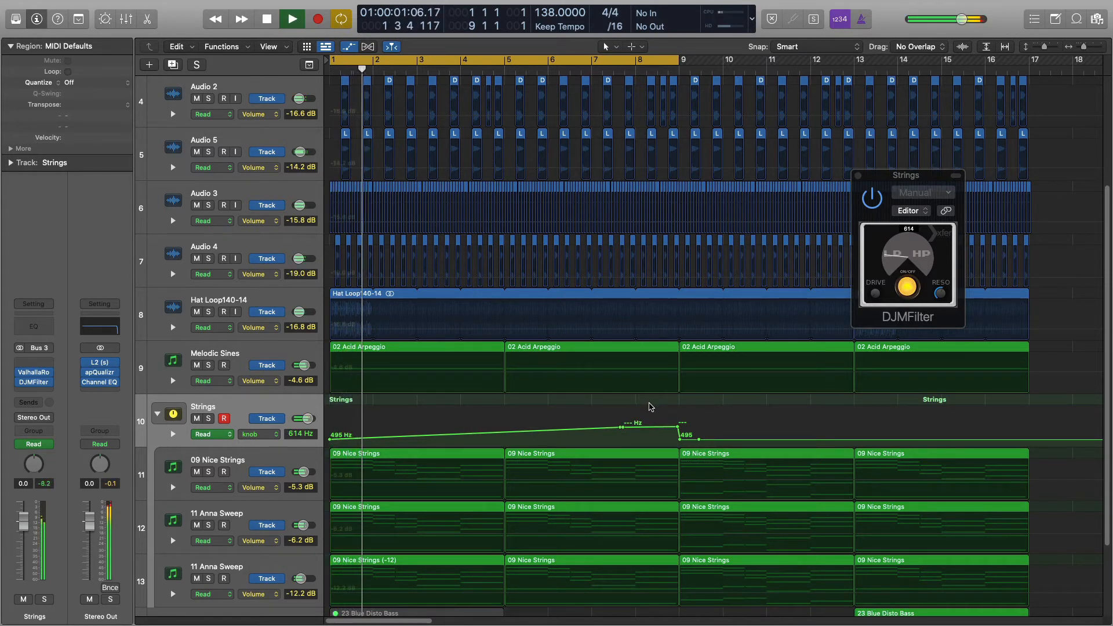
{"action": "left_click", "coordinate": [640, 70]}
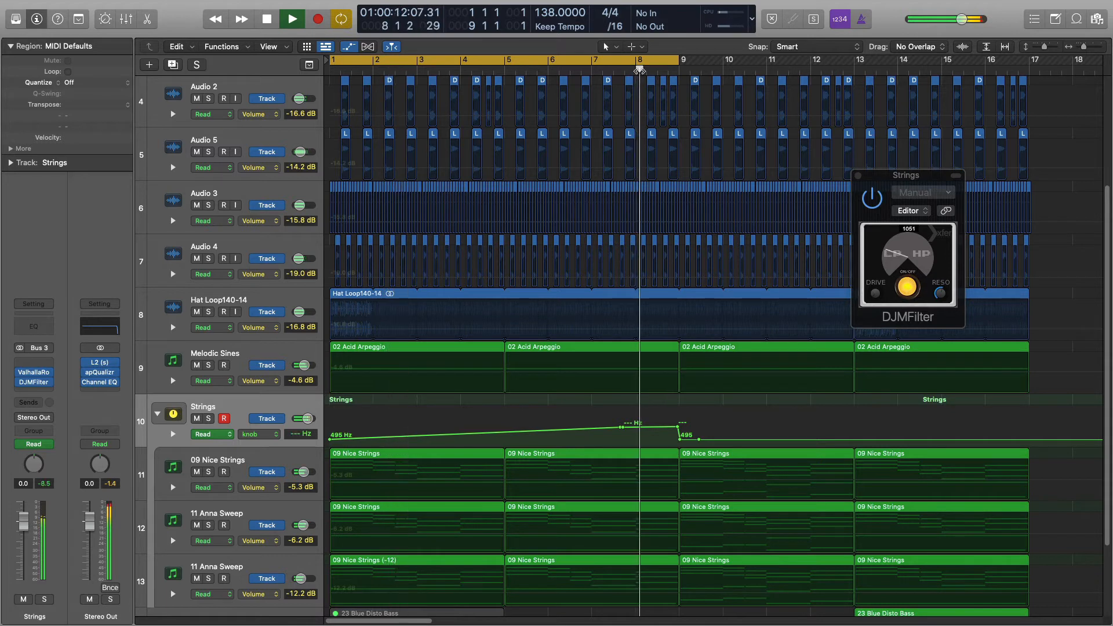
{"action": "key", "text": "space"}
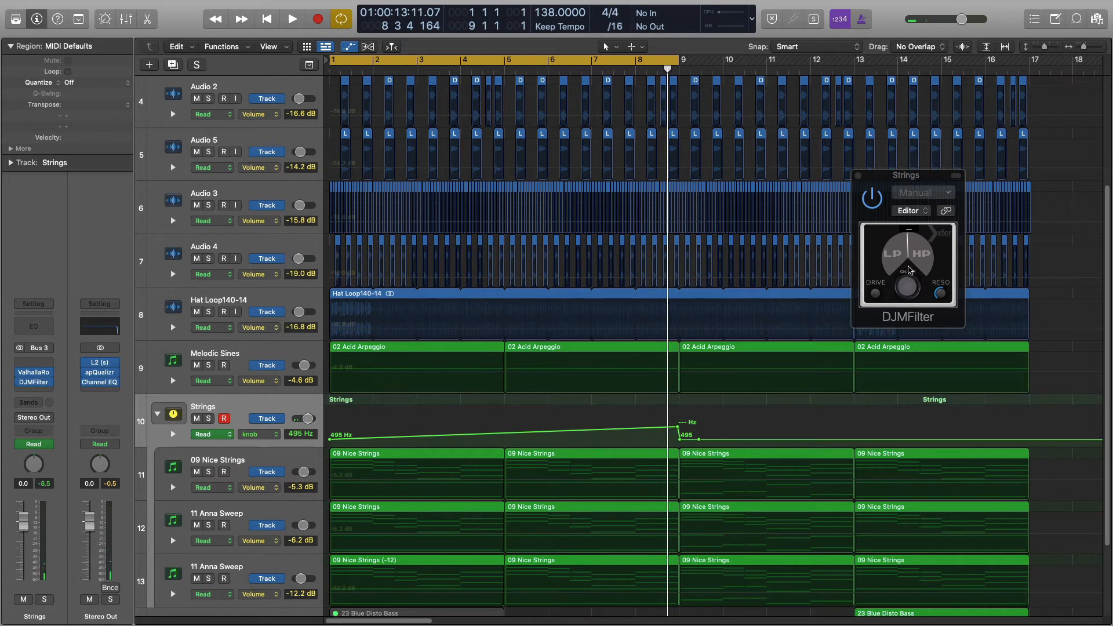
- Try the DJMFilter's high-pass side around 82 Hz and play the automated filter sweep from the start
{"action": "left_click_drag", "start_coordinate": [907, 257], "coordinate": [913, 228]}
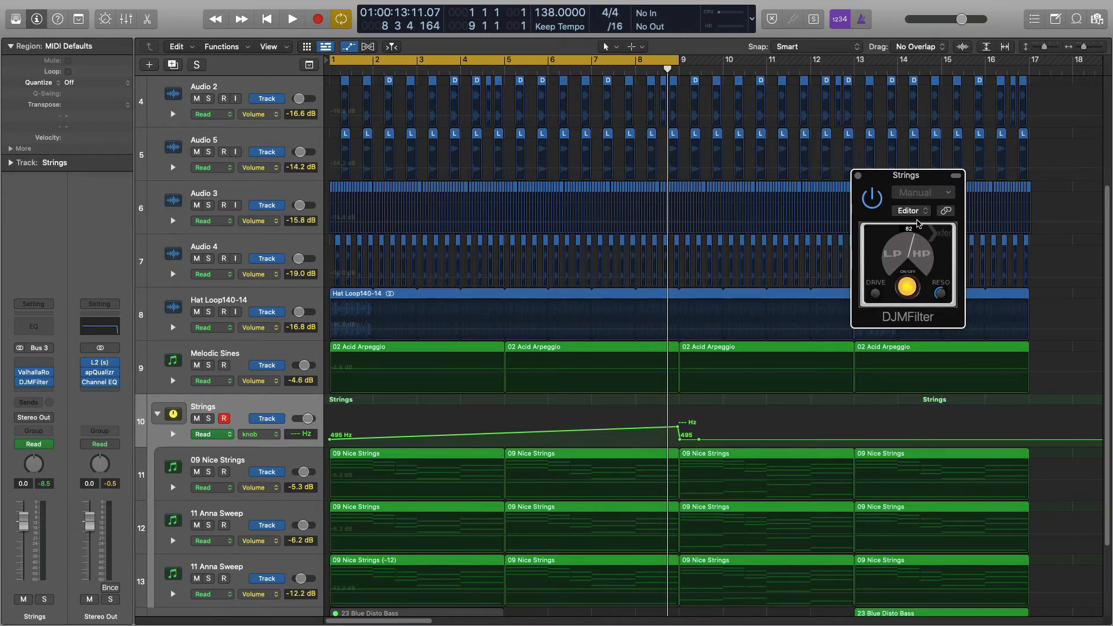
{"action": "left_click_drag", "start_coordinate": [920, 216], "coordinate": [914, 227]}
{"action": "key", "text": "space"}
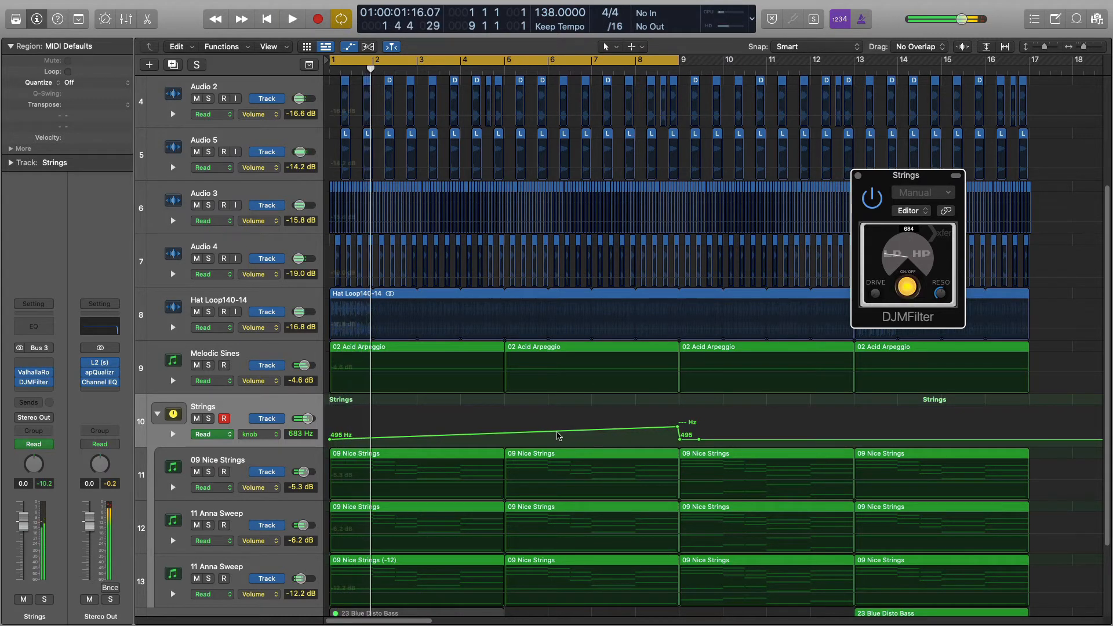
- Bend the Strings DJMFilter knob automation between bars 1 and 9 into an upward curve with the Automation Curve Tool and play it
{"action": "left_click", "coordinate": [215, 189]}
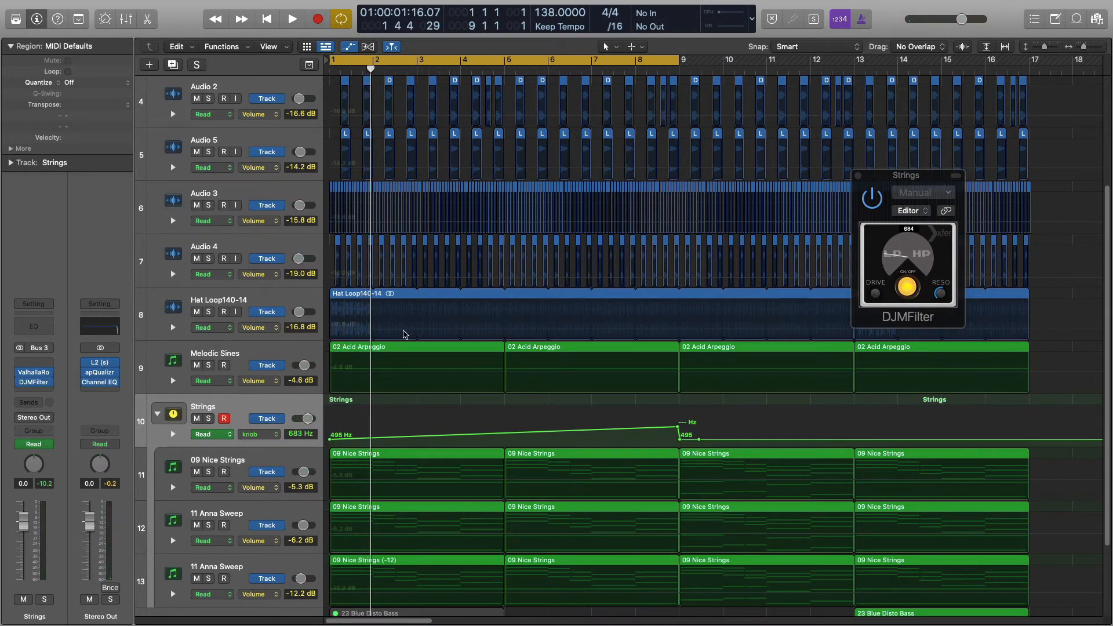
{"action": "left_click", "coordinate": [607, 46]}
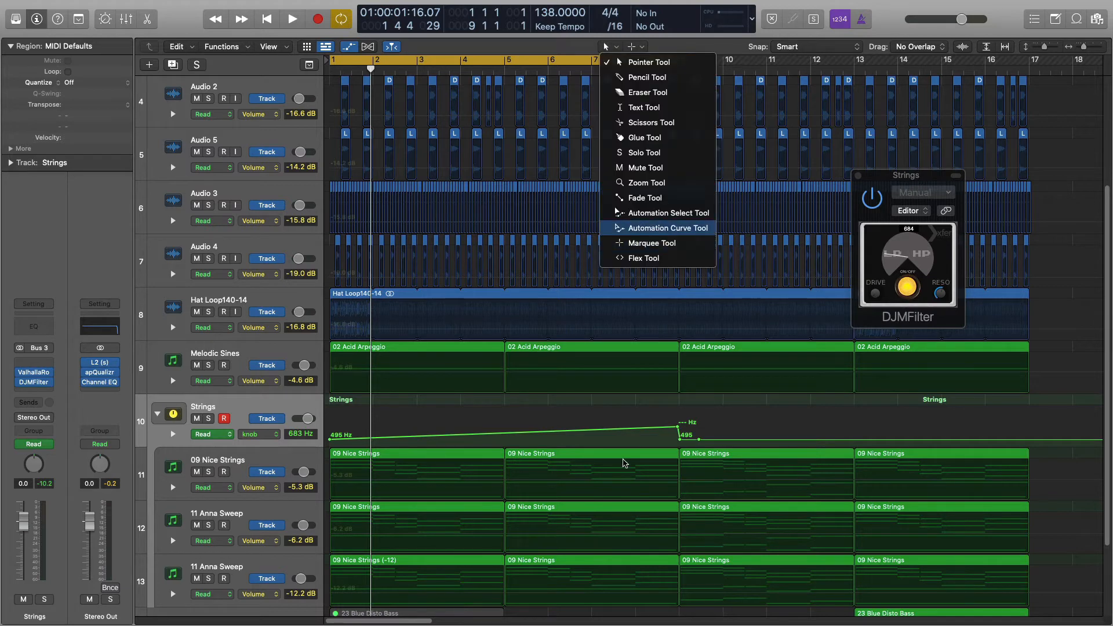
{"action": "key", "text": "Return"}
{"action": "left_click_drag", "start_coordinate": [568, 439], "coordinate": [568, 446]}
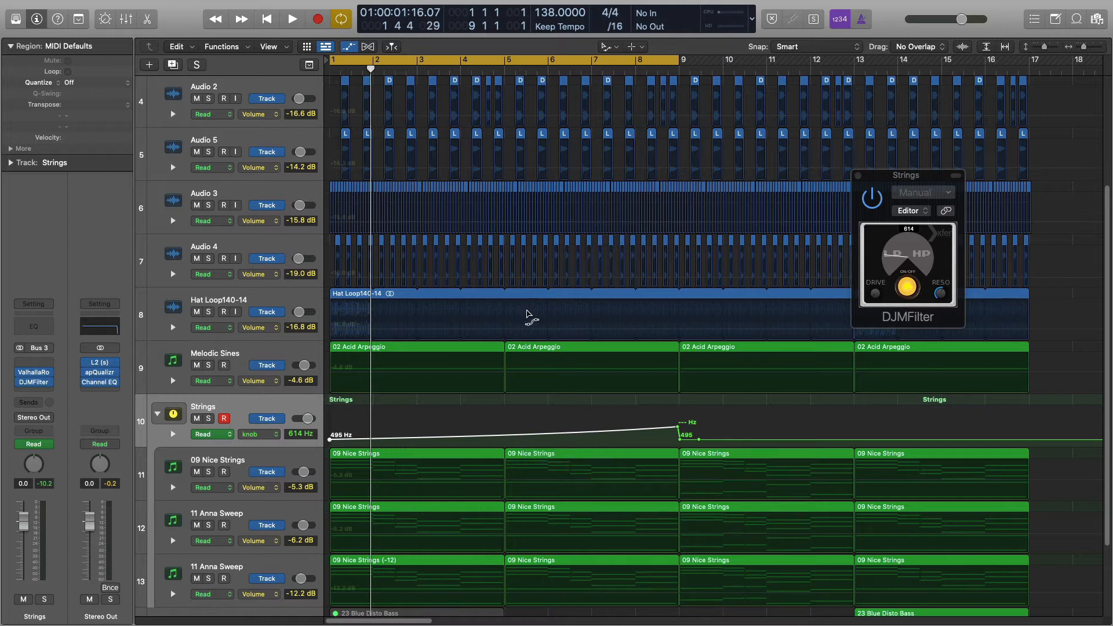
{"action": "key", "text": "space"}
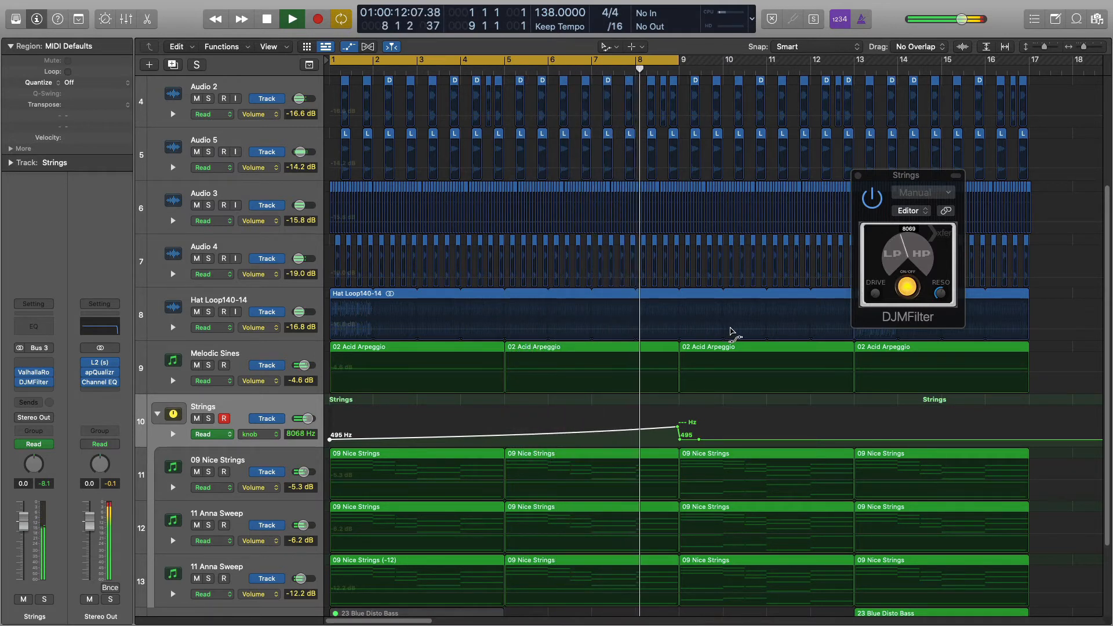
{"action": "key", "text": "space"}
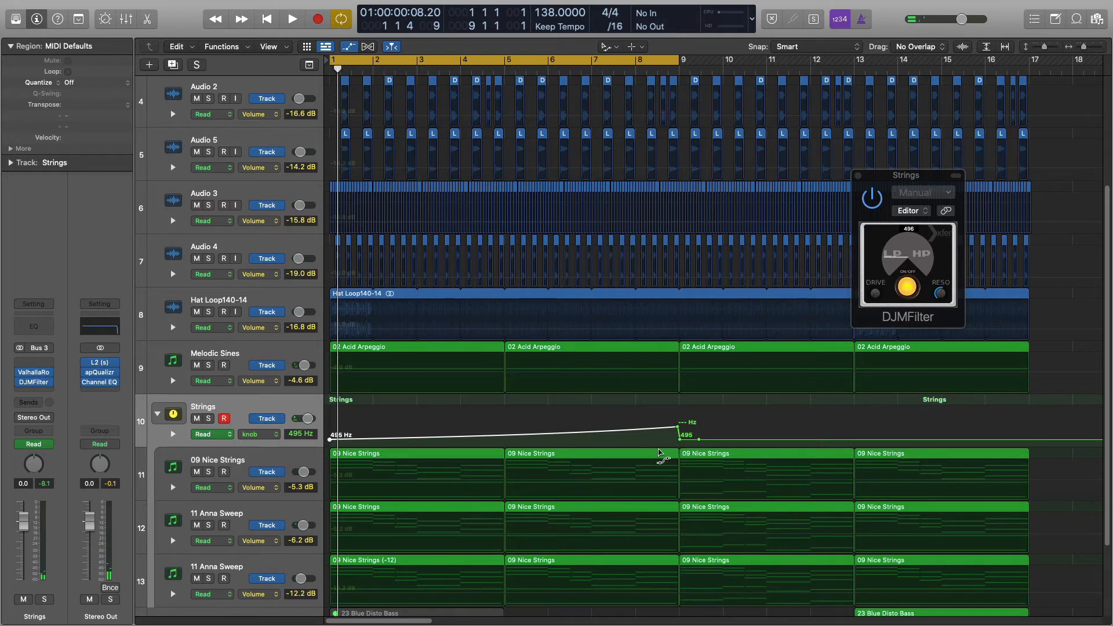
- With the Pointer Tool, align the 495 Hz automation point with bar 9 and move the neutral point before it to 8 4 3 239
{"action": "left_click", "coordinate": [616, 54]}
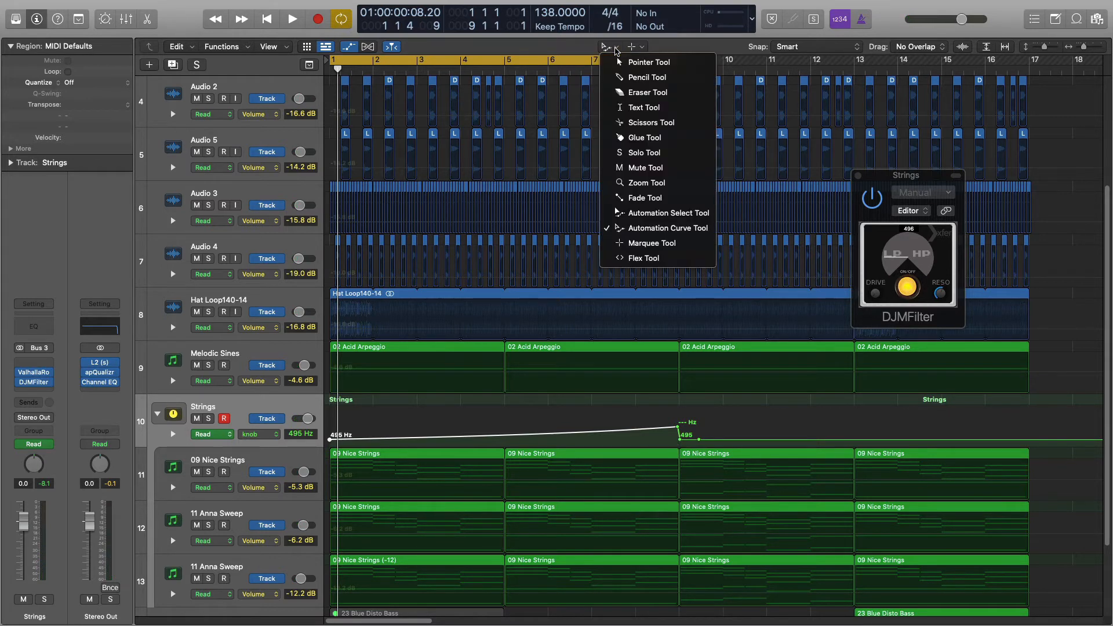
{"action": "left_click", "coordinate": [638, 55]}
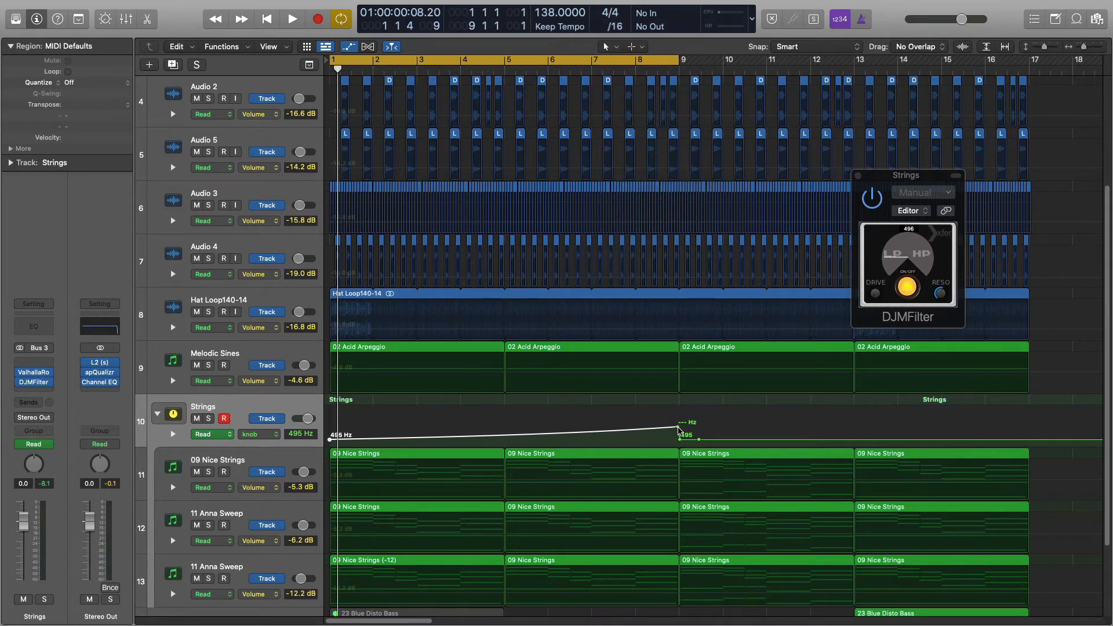
{"action": "left_click_drag", "start_coordinate": [638, 393], "coordinate": [731, 492]}
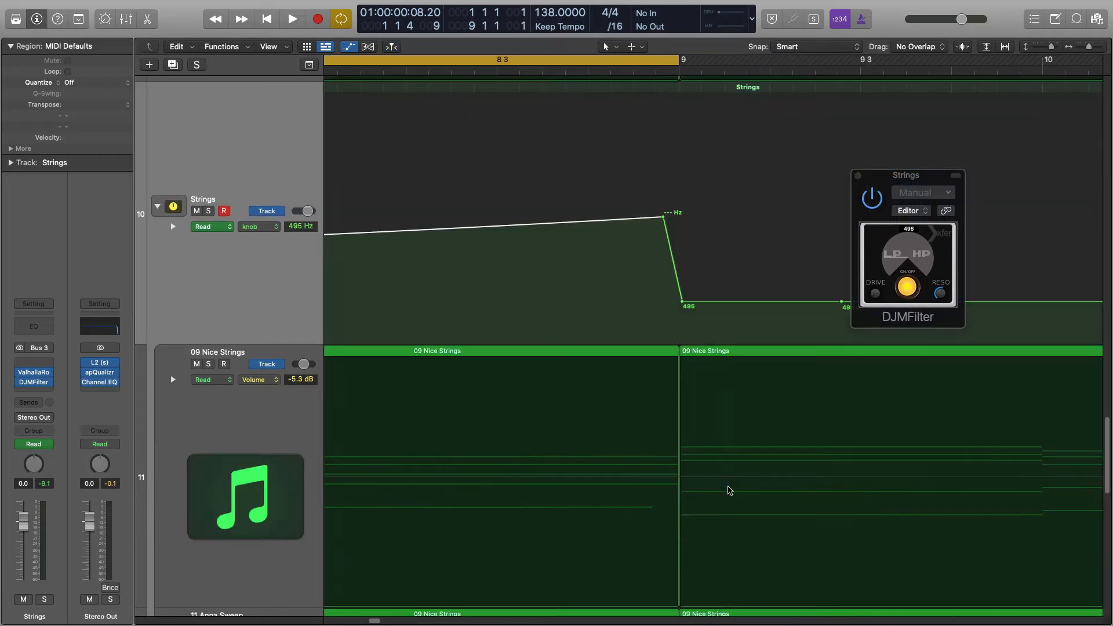
{"action": "left_click_drag", "start_coordinate": [665, 218], "coordinate": [679, 217]}
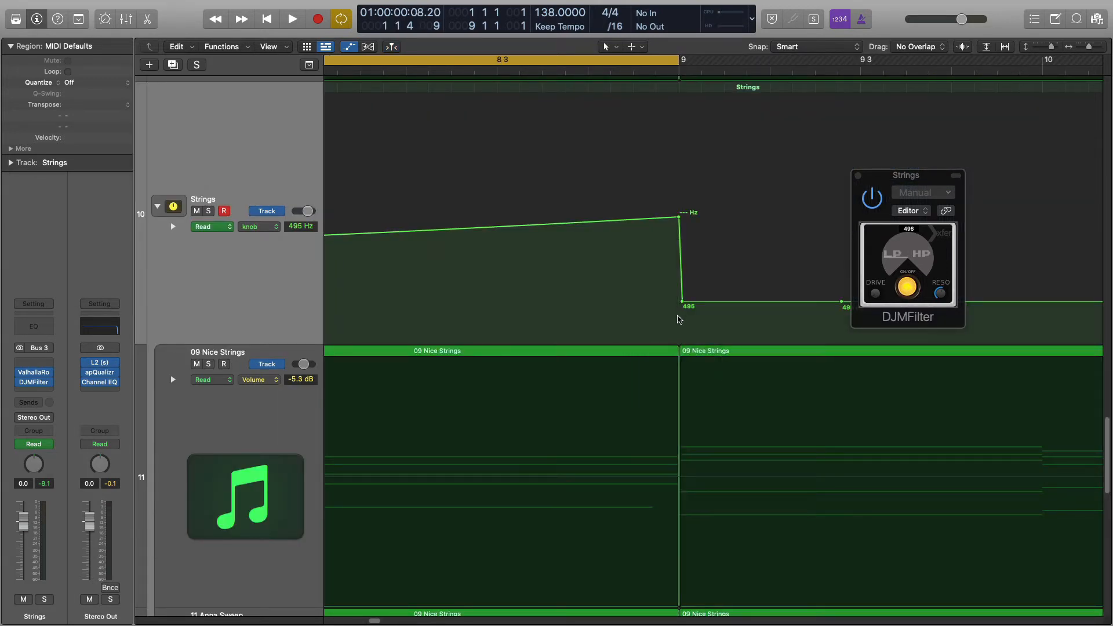
{"action": "left_click_drag", "start_coordinate": [682, 303], "coordinate": [680, 301]}
{"action": "left_click_drag", "start_coordinate": [680, 218], "coordinate": [656, 217]}
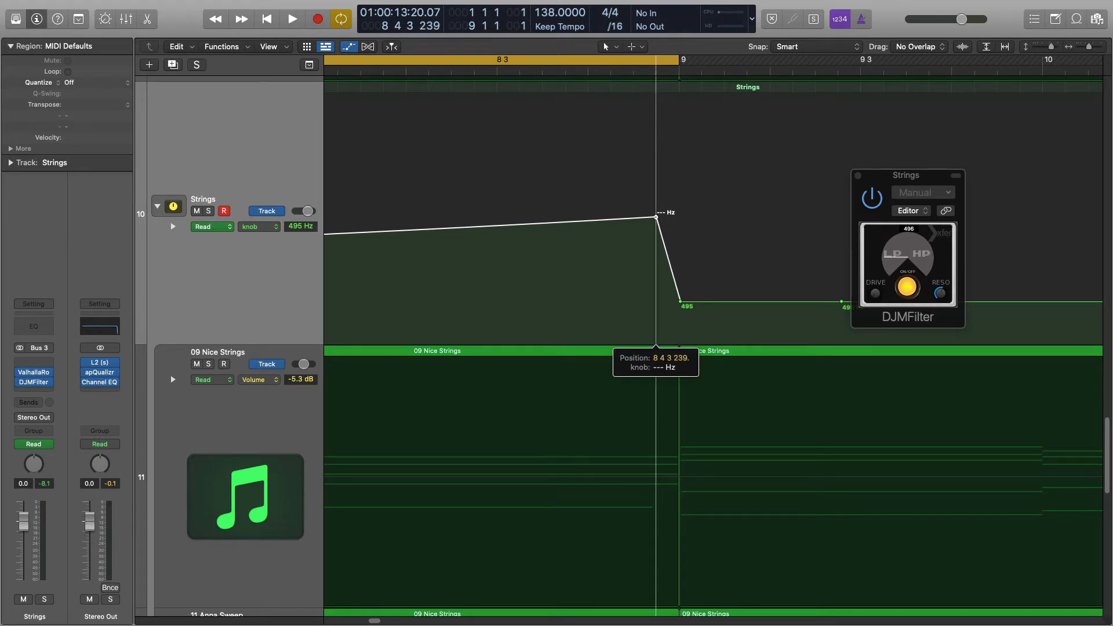
- Add two automation points late in bar 8, raise the one at about 8 4 2 203 to 2880 Hz, and play the automation
{"action": "left_click_drag", "start_coordinate": [656, 217], "coordinate": [631, 220]}
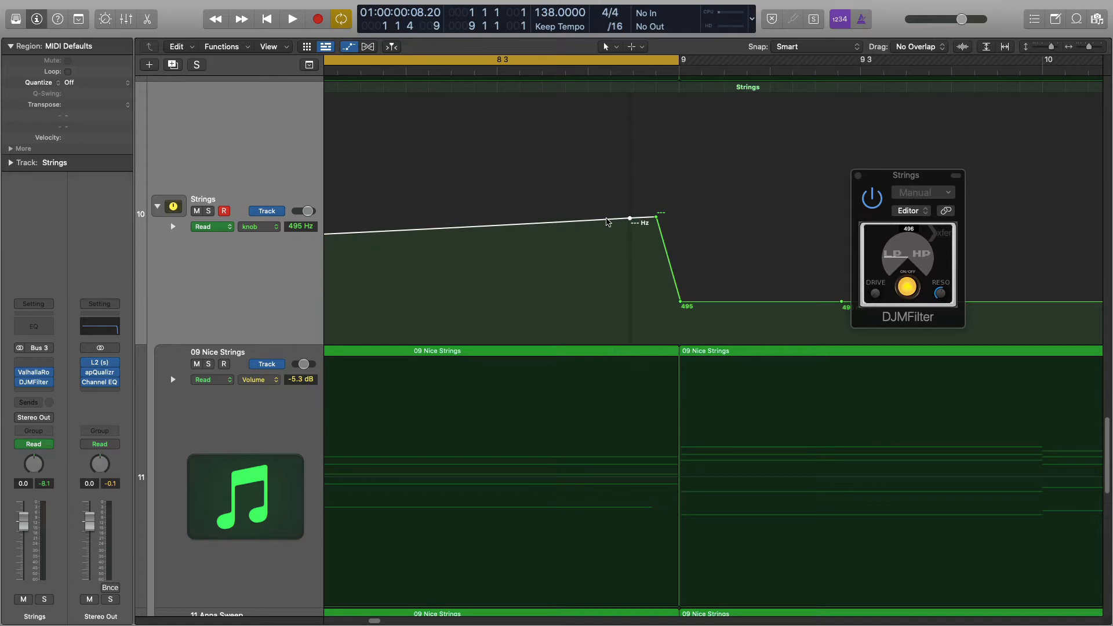
{"action": "left_click", "coordinate": [611, 219]}
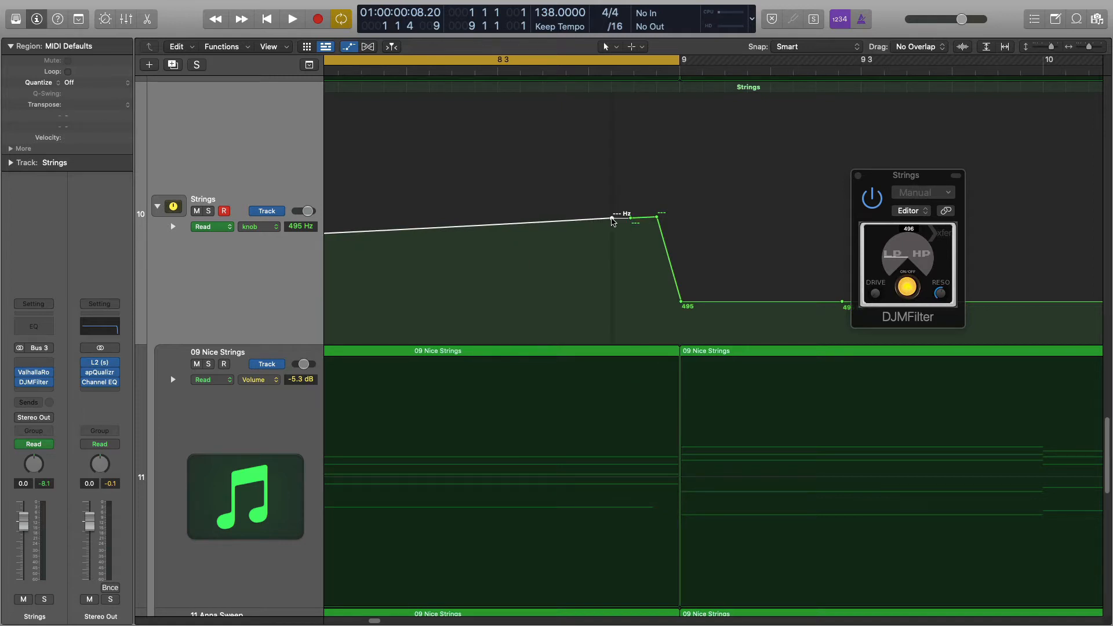
{"action": "left_click", "coordinate": [612, 220]}
{"action": "left_click", "coordinate": [631, 220]}
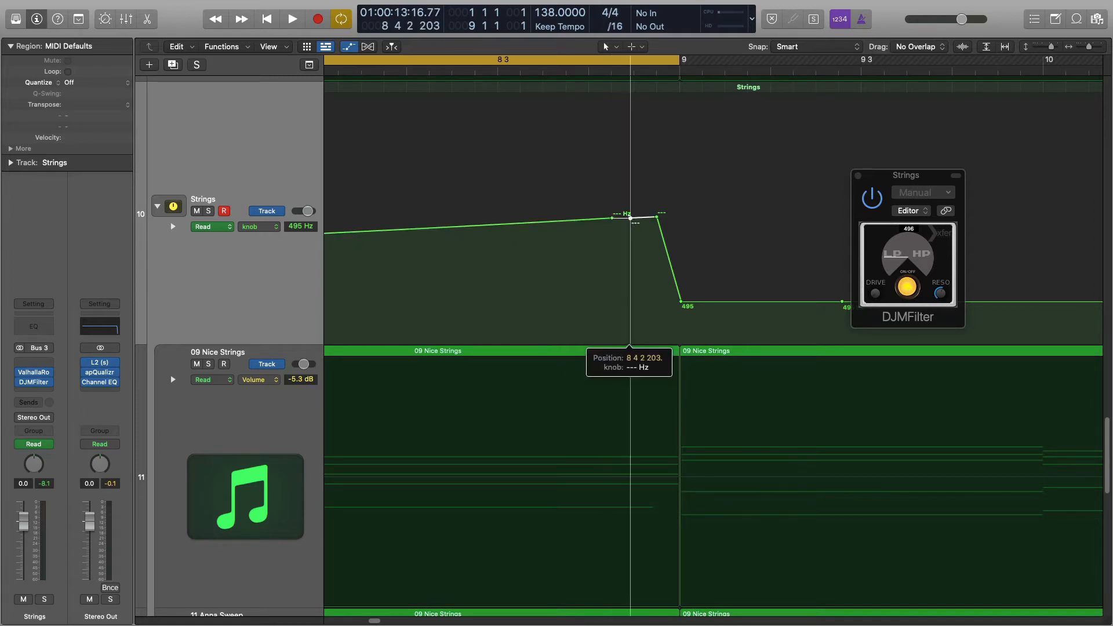
{"action": "left_click_drag", "start_coordinate": [631, 210], "coordinate": [634, 108]}
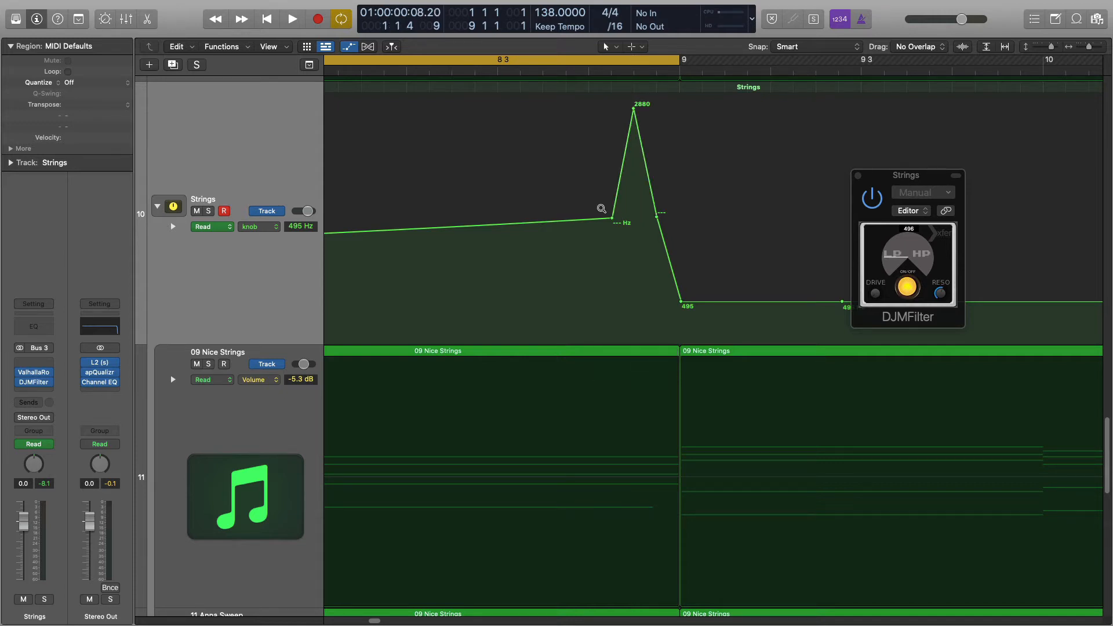
{"action": "left_click", "coordinate": [601, 208], "text": "ctrl+alt"}
{"action": "key", "text": "space"}
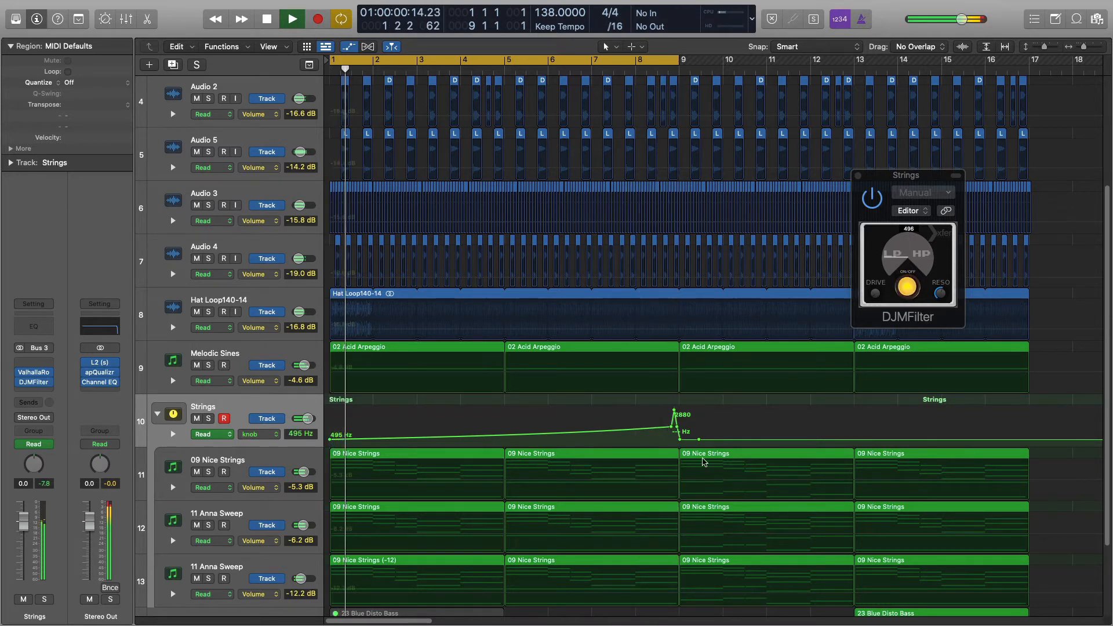
{"action": "key", "text": "space"}
- Move the neutral automation point back to bar 8, shift the peak to beat 3 of that bar, and raise it to 4160 Hz
{"action": "left_click", "coordinate": [671, 428]}
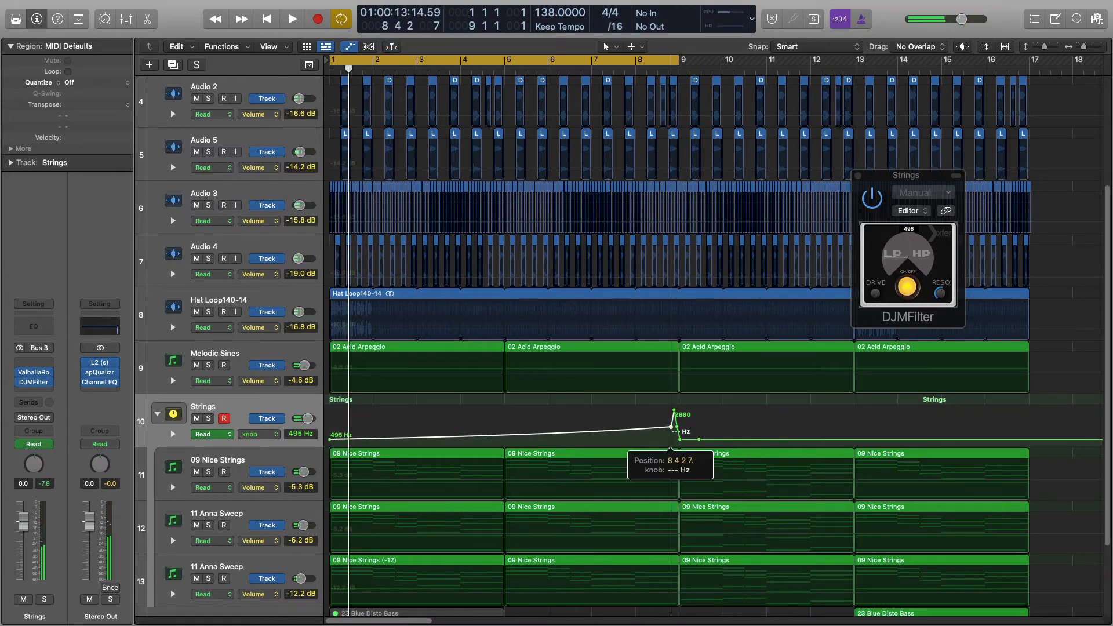
{"action": "left_click_drag", "start_coordinate": [671, 428], "coordinate": [637, 427]}
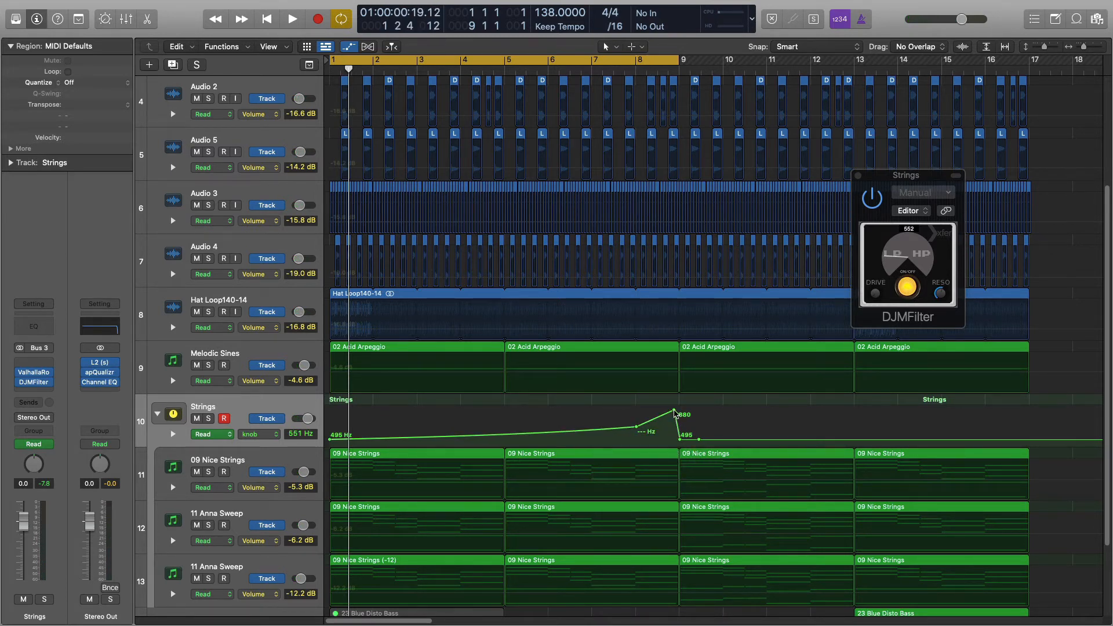
{"action": "mouse_move", "coordinate": [674, 410]}
{"action": "left_mouse_down"}
{"action": "mouse_move", "coordinate": [660, 412]}
{"action": "mouse_move", "coordinate": [664, 422]}
{"action": "left_mouse_up"}
{"action": "key", "text": "space"}
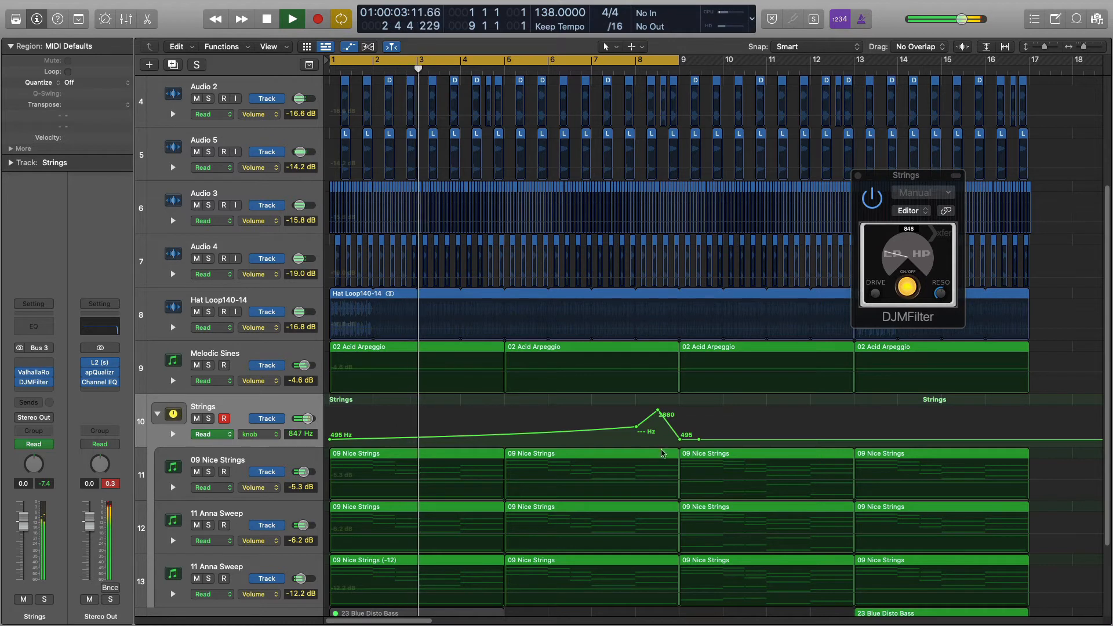
{"action": "left_click_drag", "start_coordinate": [657, 410], "coordinate": [658, 409]}
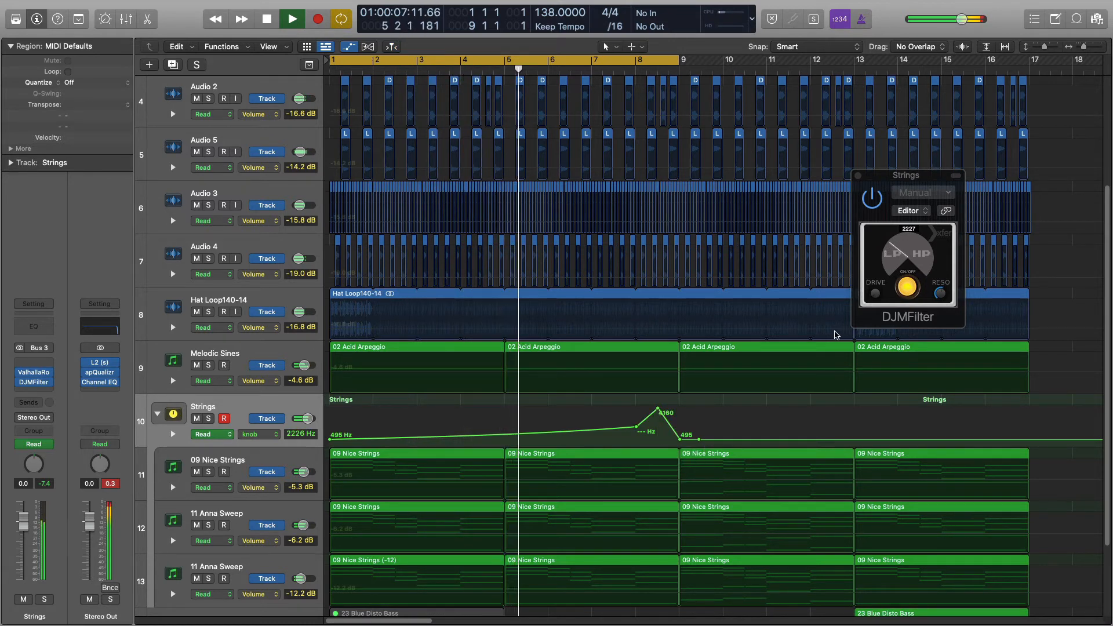
{"action": "key", "text": "space"}
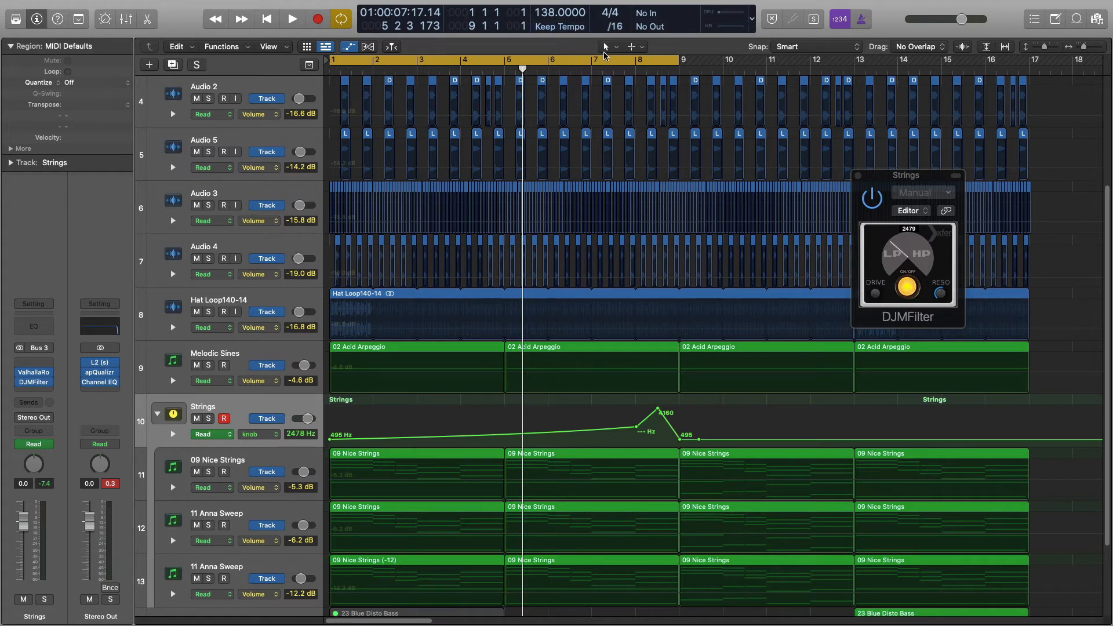
- Curve the automation segments on both sides of the 4160 Hz peak with the Automation Curve Tool and play the sweep
{"action": "left_click", "coordinate": [605, 49]}
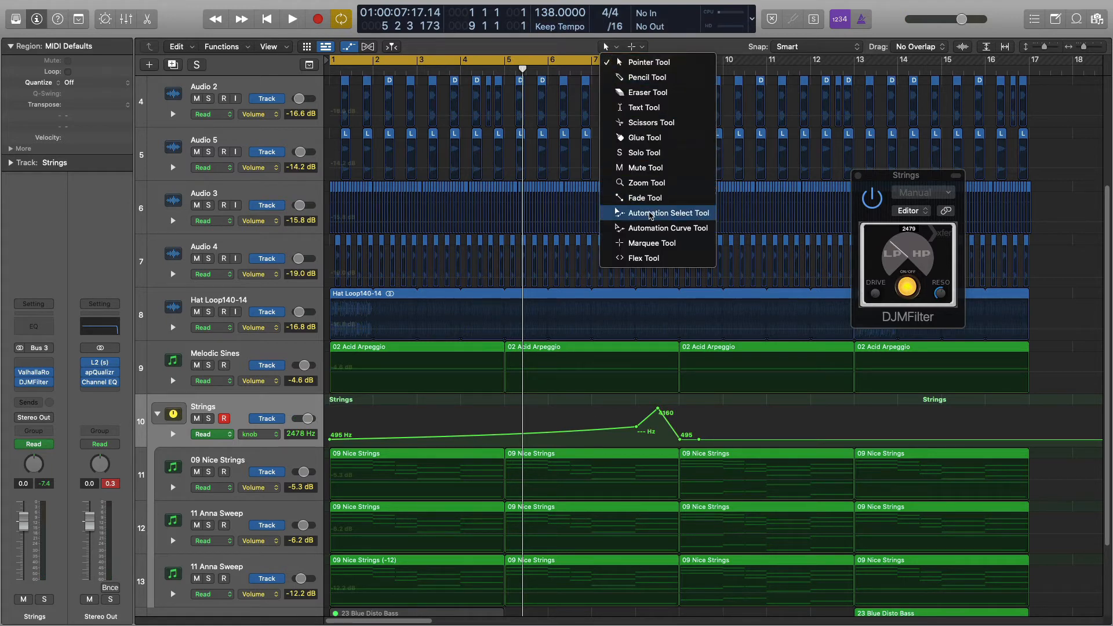
{"action": "left_click", "coordinate": [651, 214]}
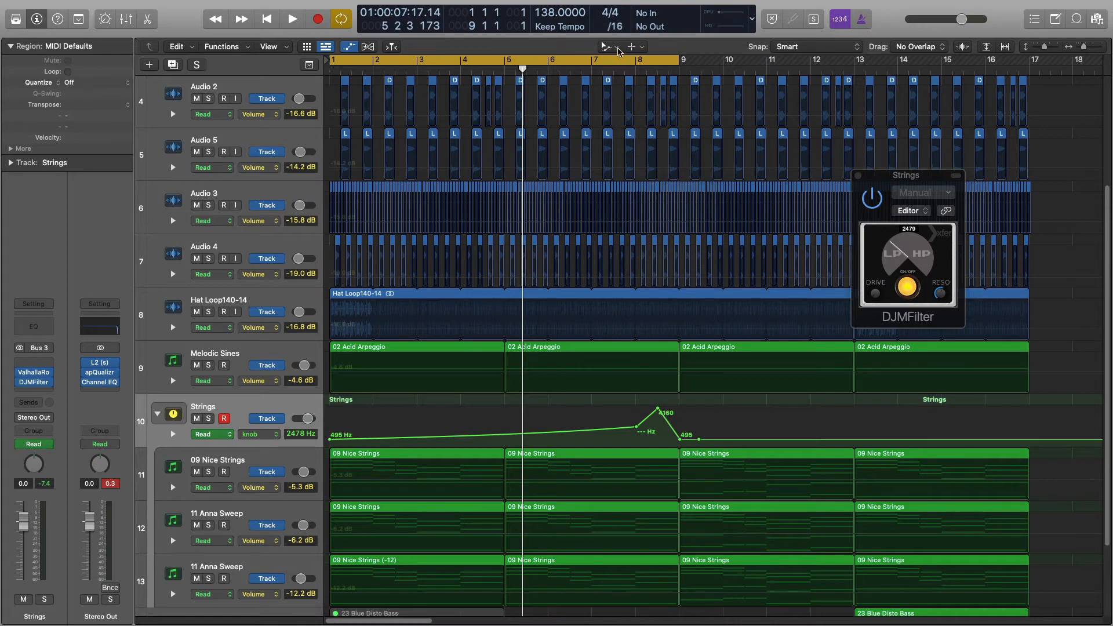
{"action": "left_click", "coordinate": [618, 48]}
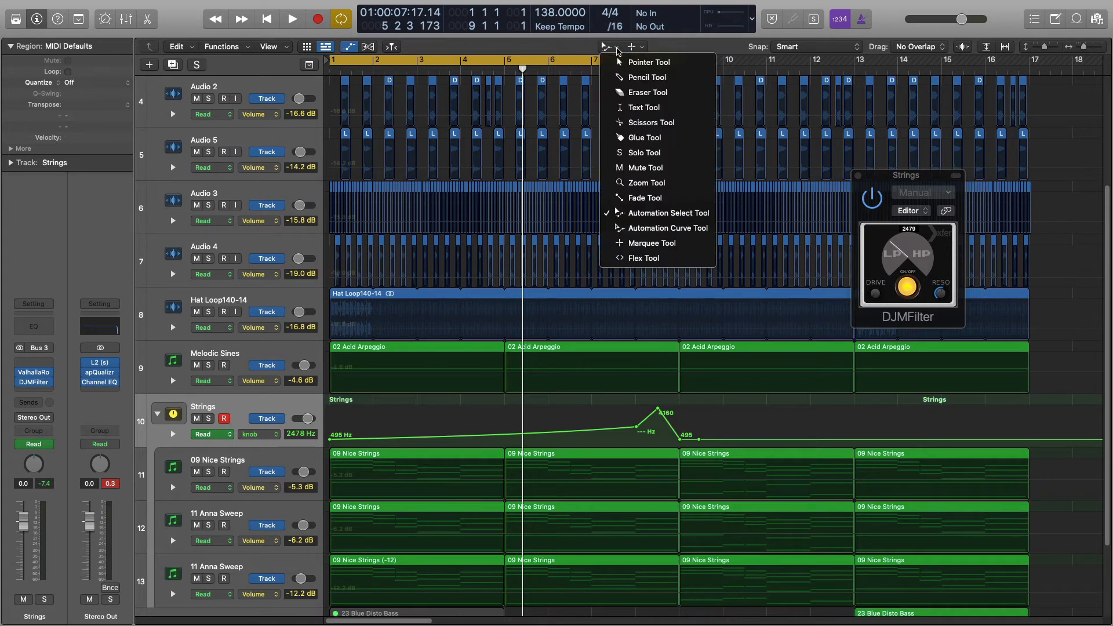
{"action": "left_click", "coordinate": [646, 228]}
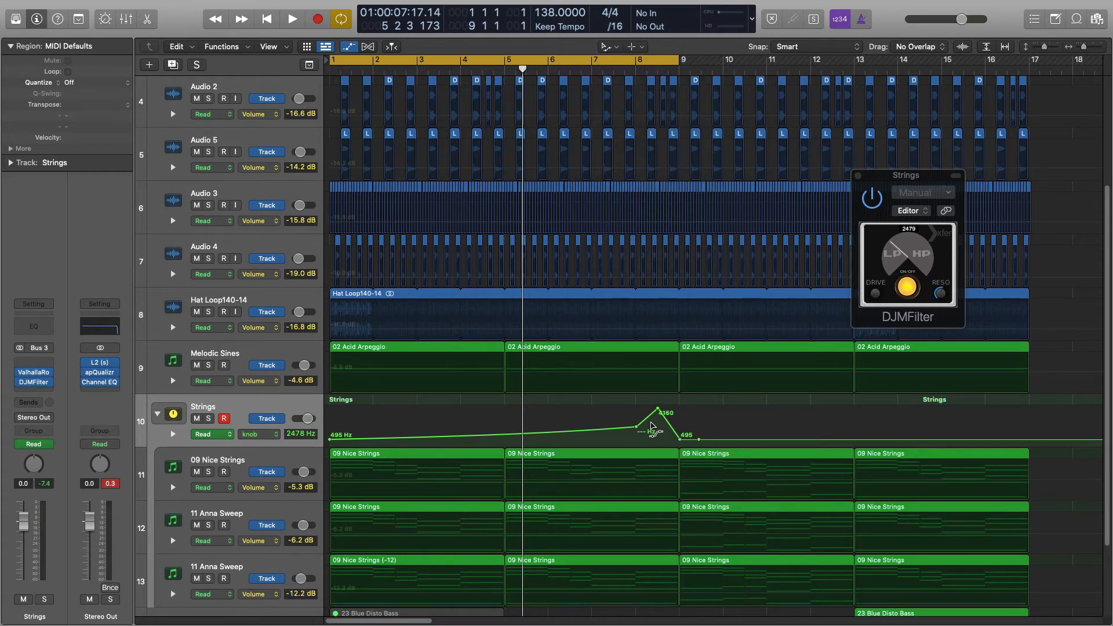
{"action": "left_click_drag", "start_coordinate": [652, 426], "coordinate": [665, 445]}
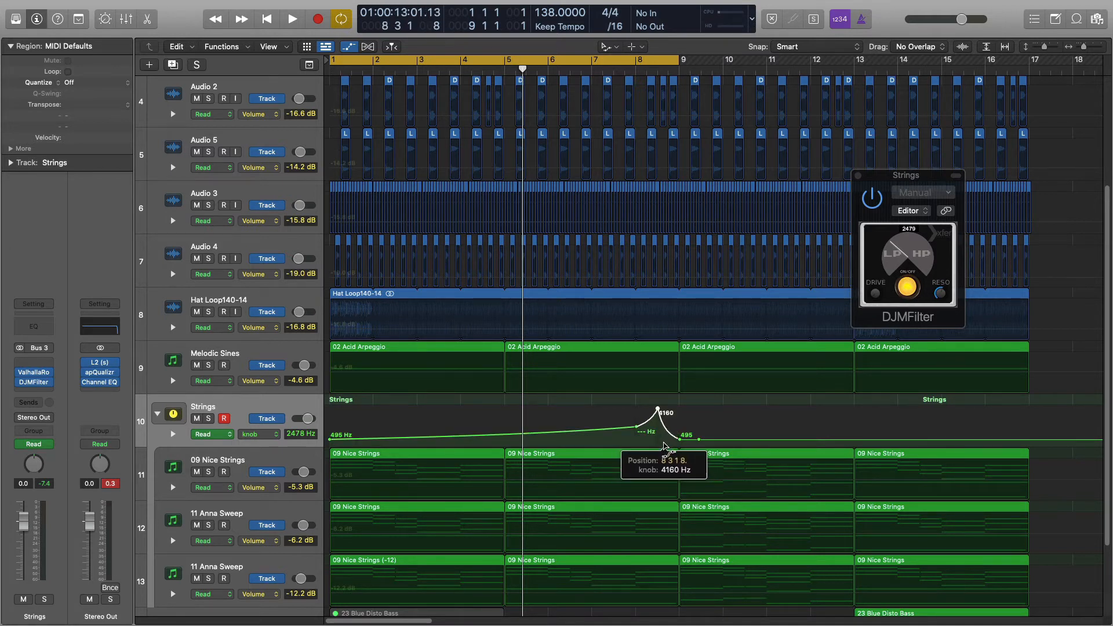
{"action": "key", "text": "space"}
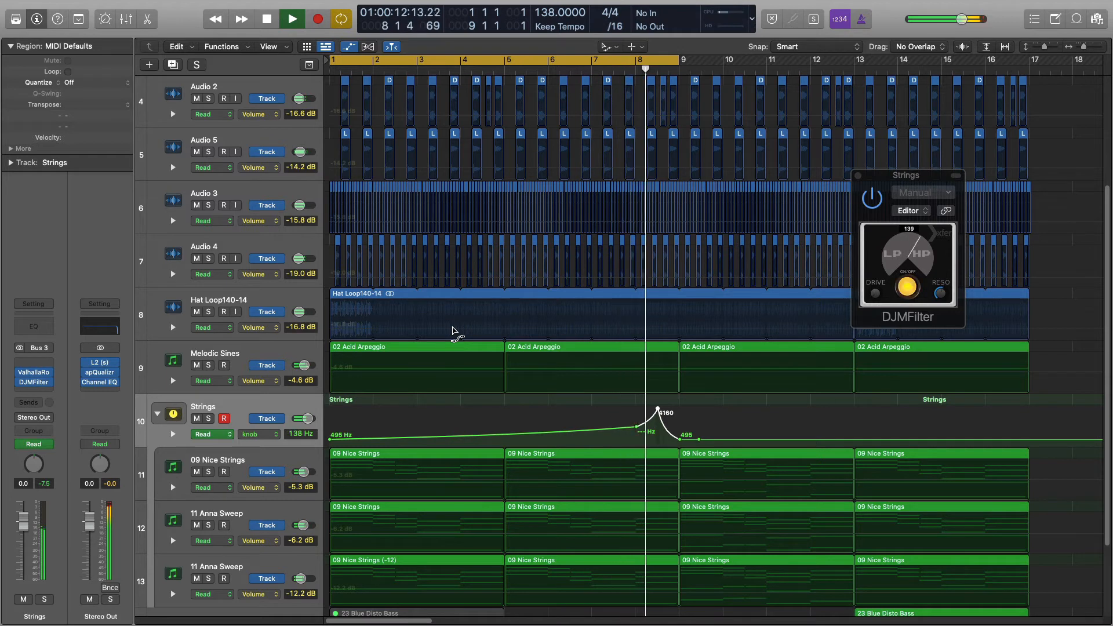
{"action": "key", "text": "space"}
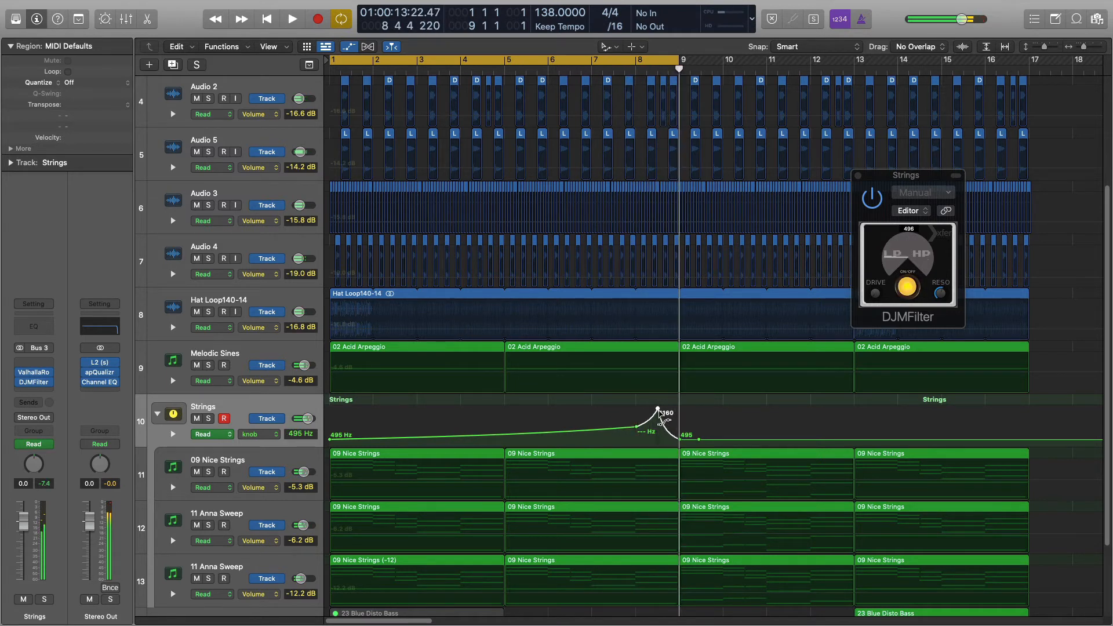
- Switch to the Pointer Tool and move the 4160 Hz automation peak to about beat 4 of bar 8
{"action": "left_click", "coordinate": [607, 49]}
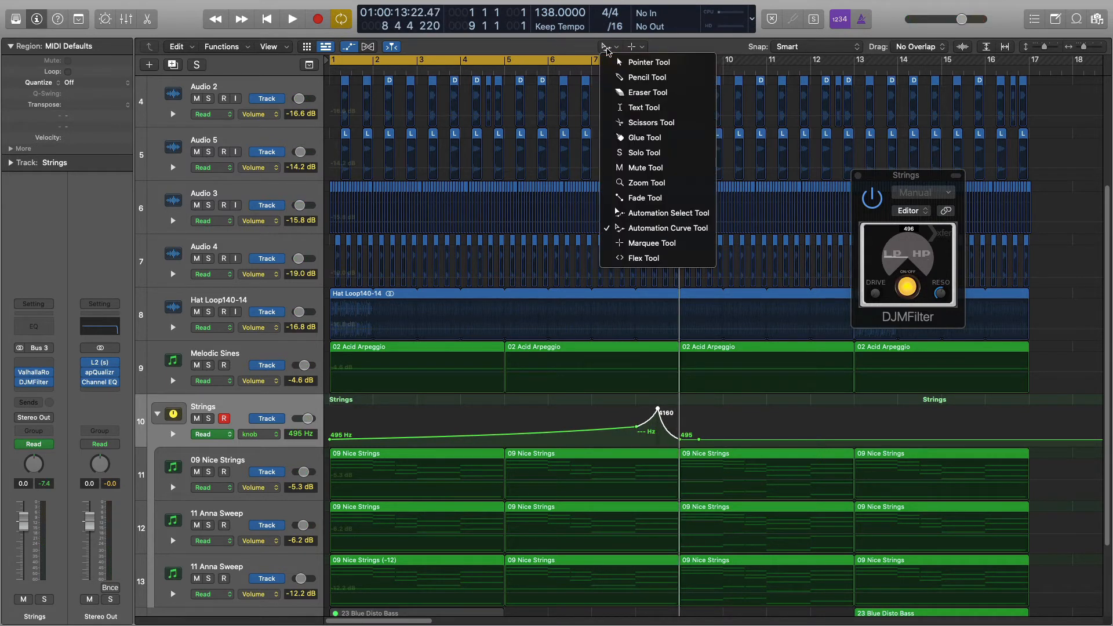
{"action": "left_click", "coordinate": [638, 66]}
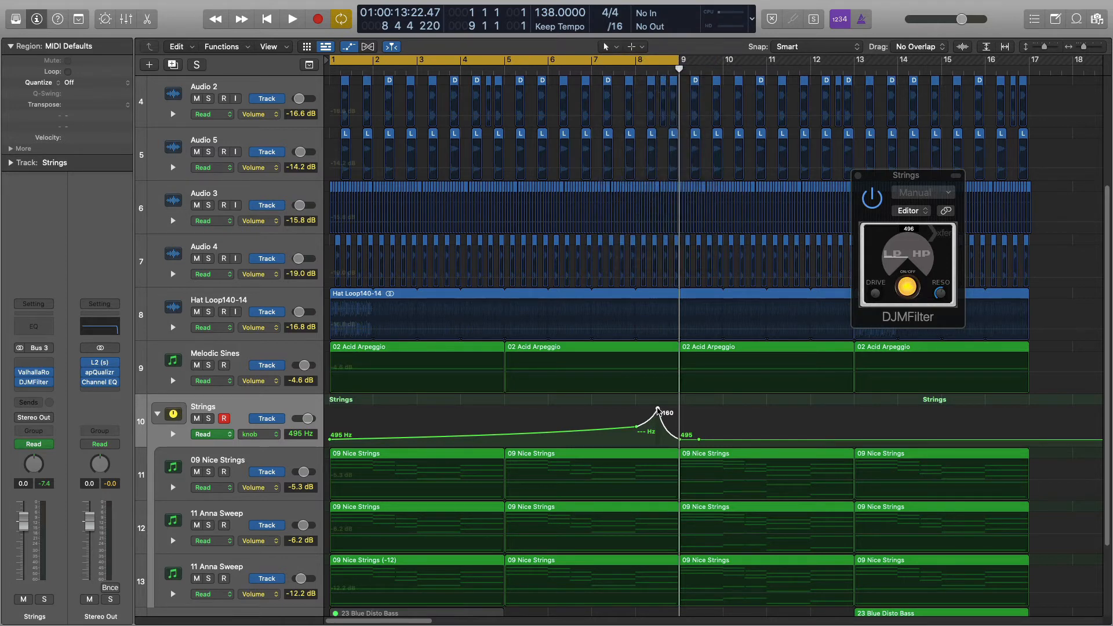
{"action": "left_click_drag", "start_coordinate": [658, 411], "coordinate": [669, 412]}
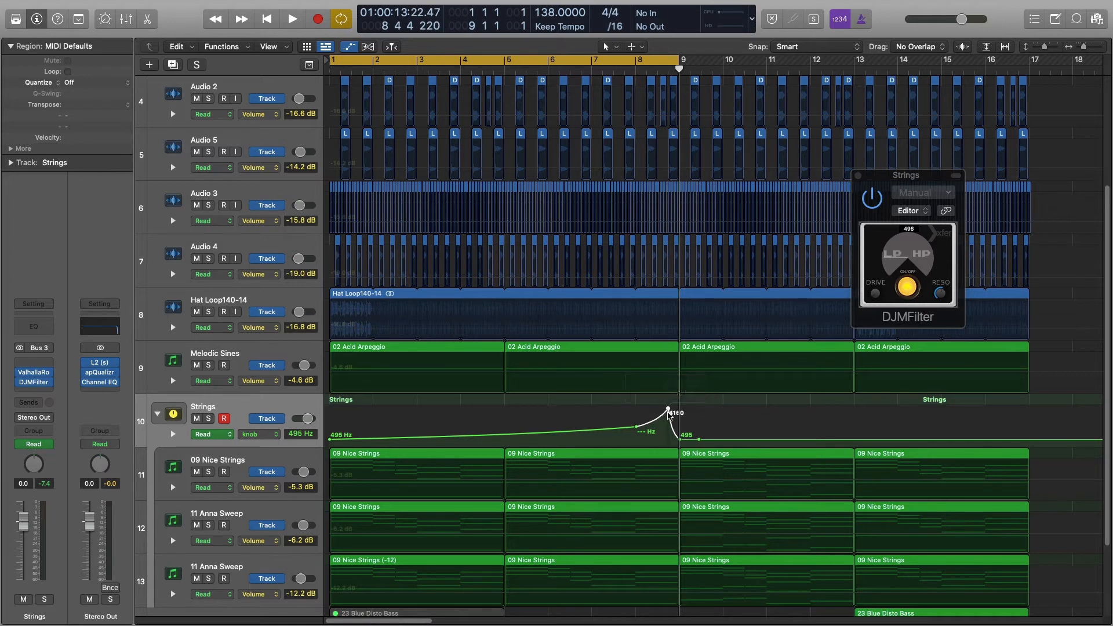
{"action": "left_click", "coordinate": [637, 429]}
- Turn off Cycle mode and play the filter sweep past bar 9, replaying it from just before bar 8
{"action": "left_click", "coordinate": [577, 59]}
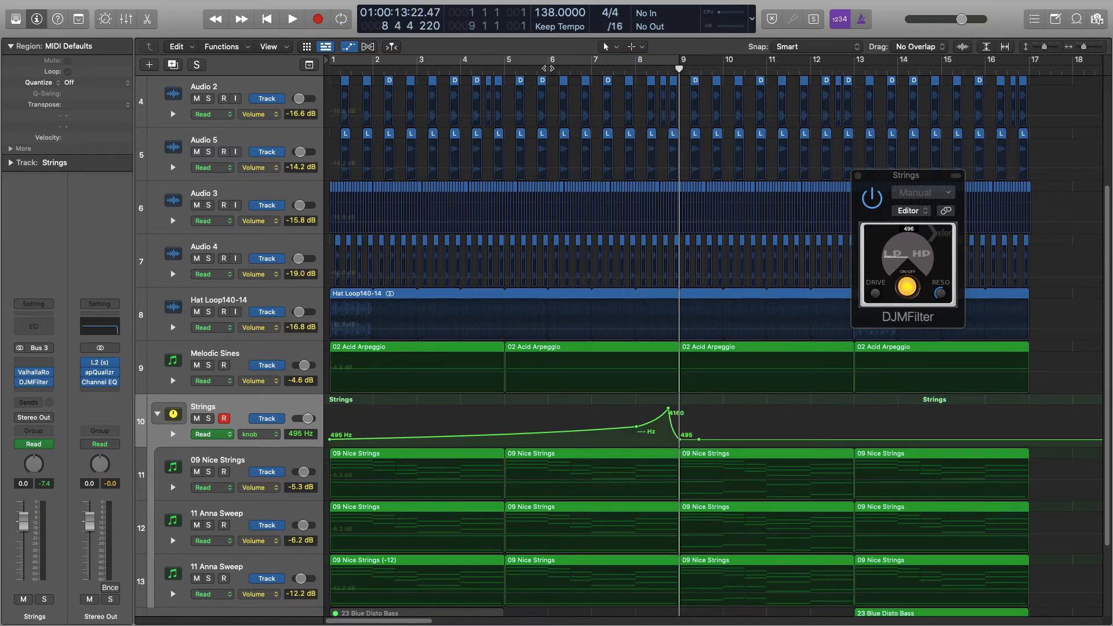
{"action": "left_click", "coordinate": [548, 68]}
{"action": "key", "text": "space"}
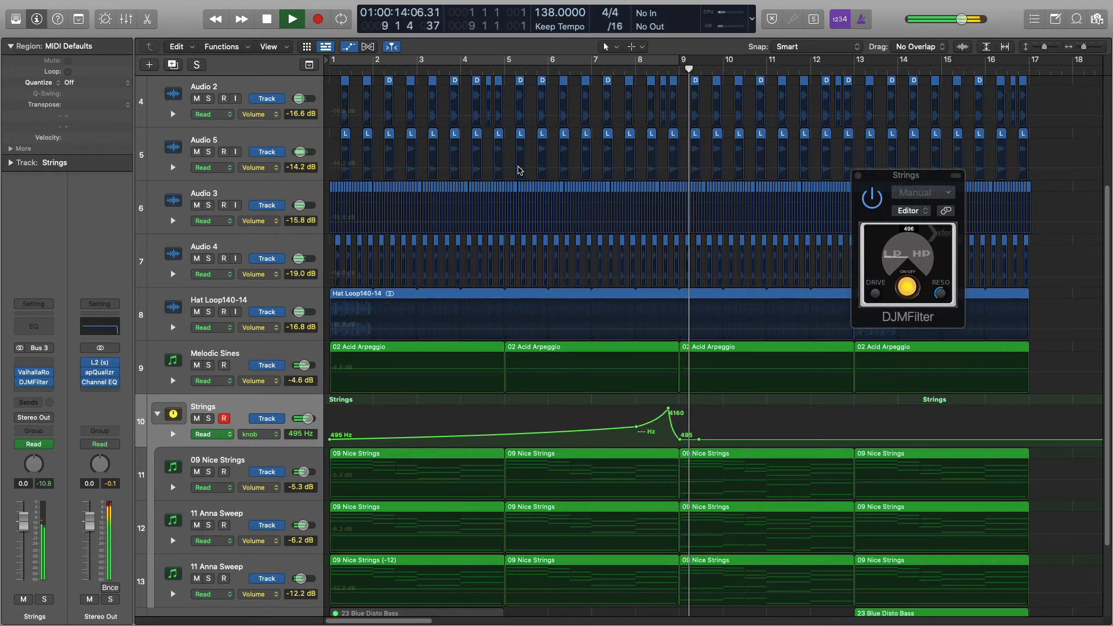
{"action": "key", "text": "space"}
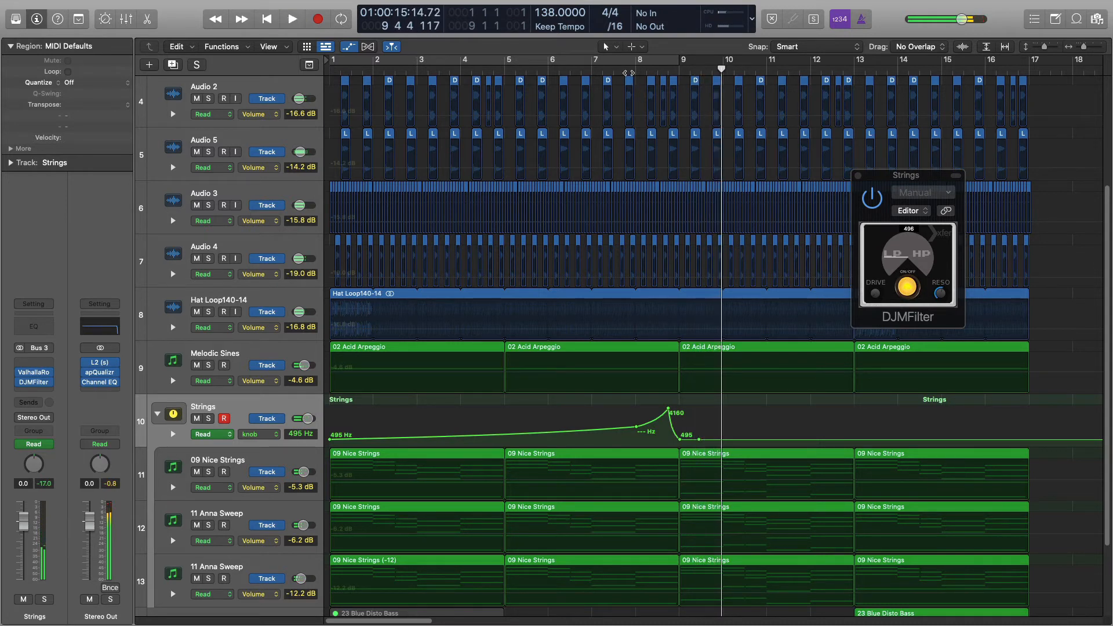
{"action": "left_click", "coordinate": [626, 73]}
{"action": "key", "text": "space"}
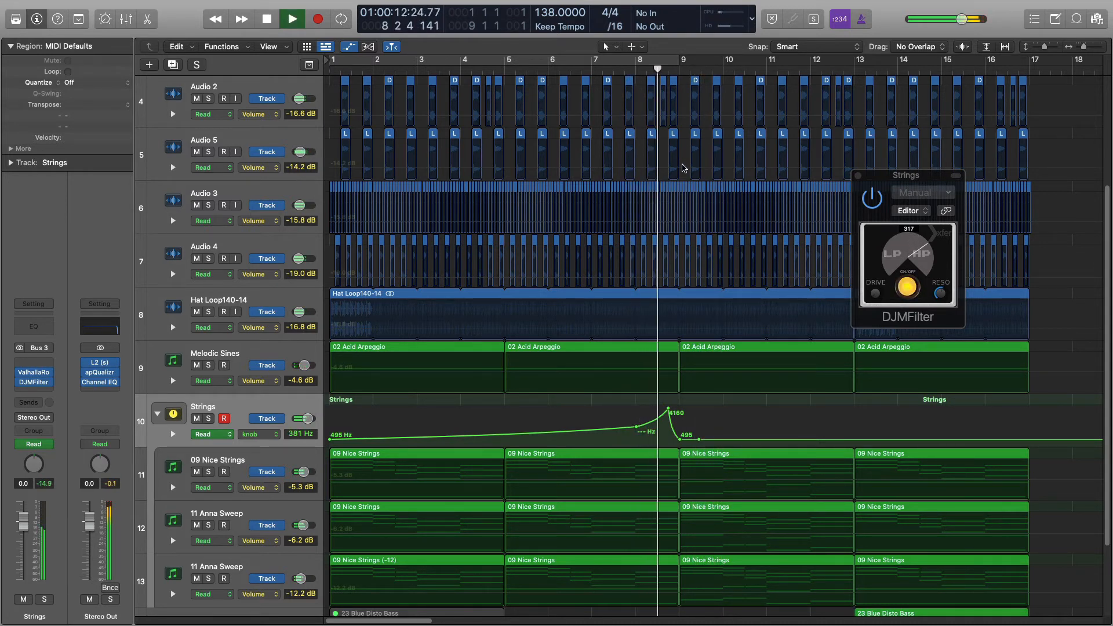
{"action": "key", "text": "space"}
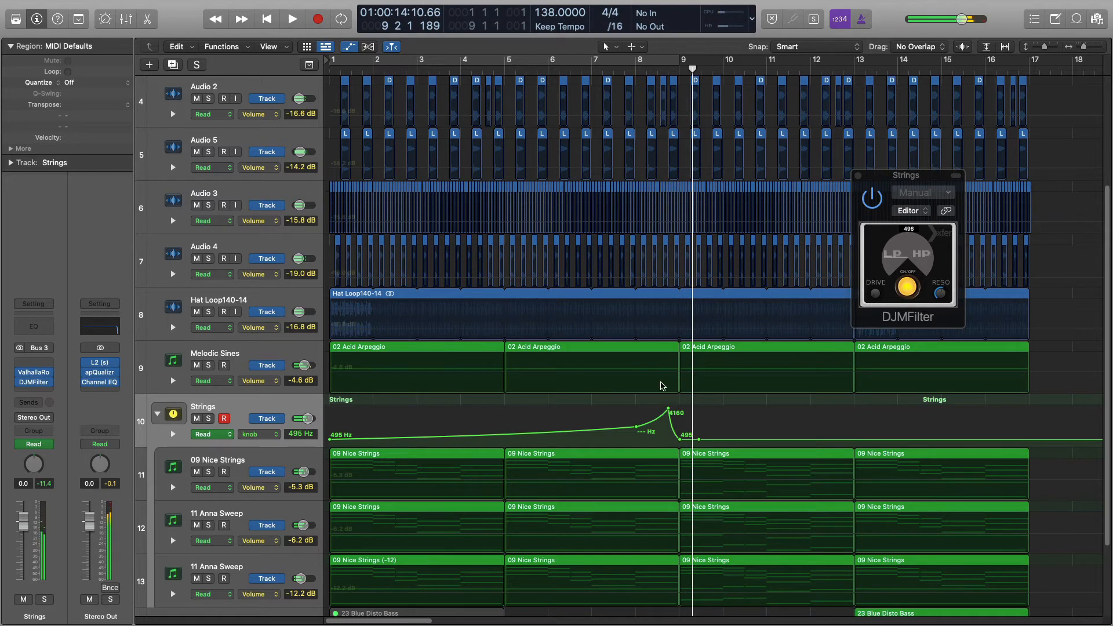
- Raise the Strings filter automation from bar 9 onward to the neutral position and replay the sweep from about bar 7
{"action": "key", "text": "space"}
{"action": "key", "text": "space"}
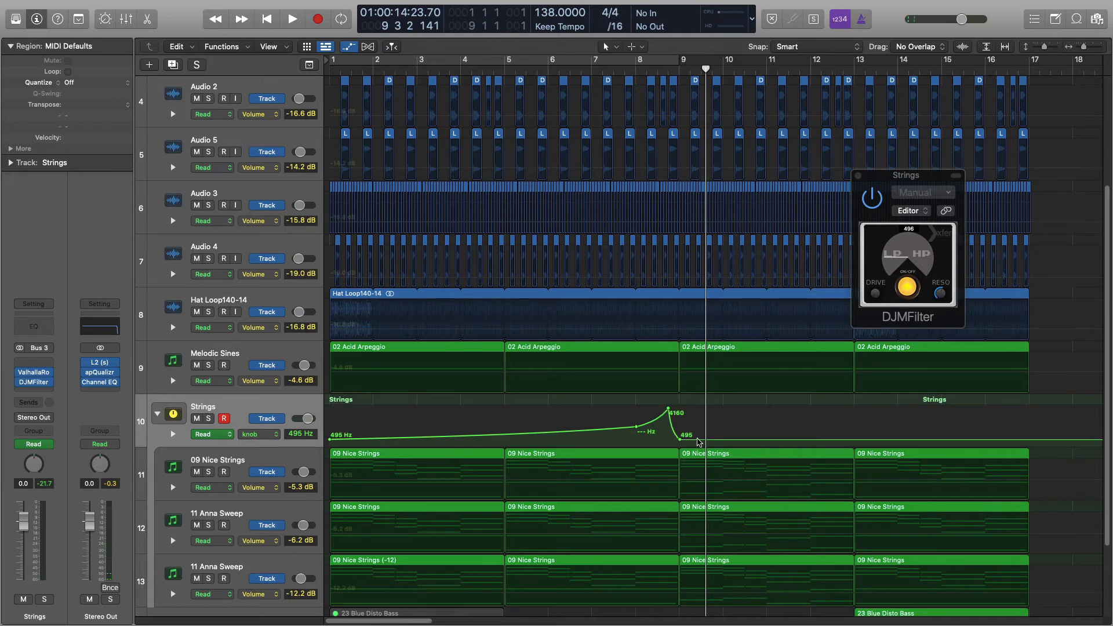
{"action": "left_click_drag", "start_coordinate": [699, 441], "coordinate": [692, 432]}
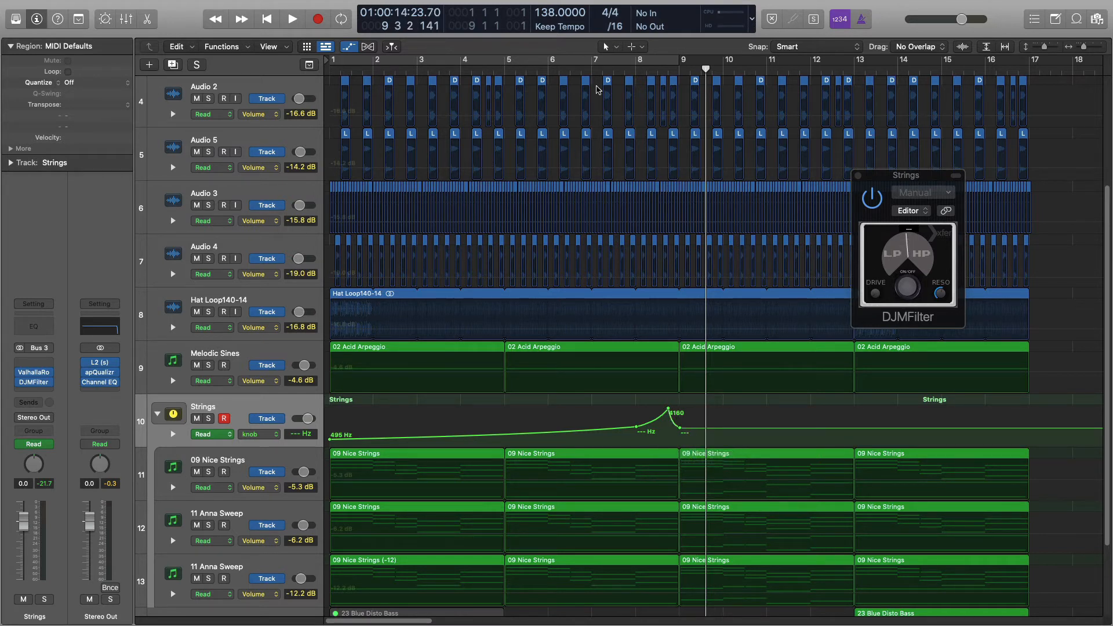
{"action": "key", "text": "space"}
{"action": "left_click", "coordinate": [590, 68]}
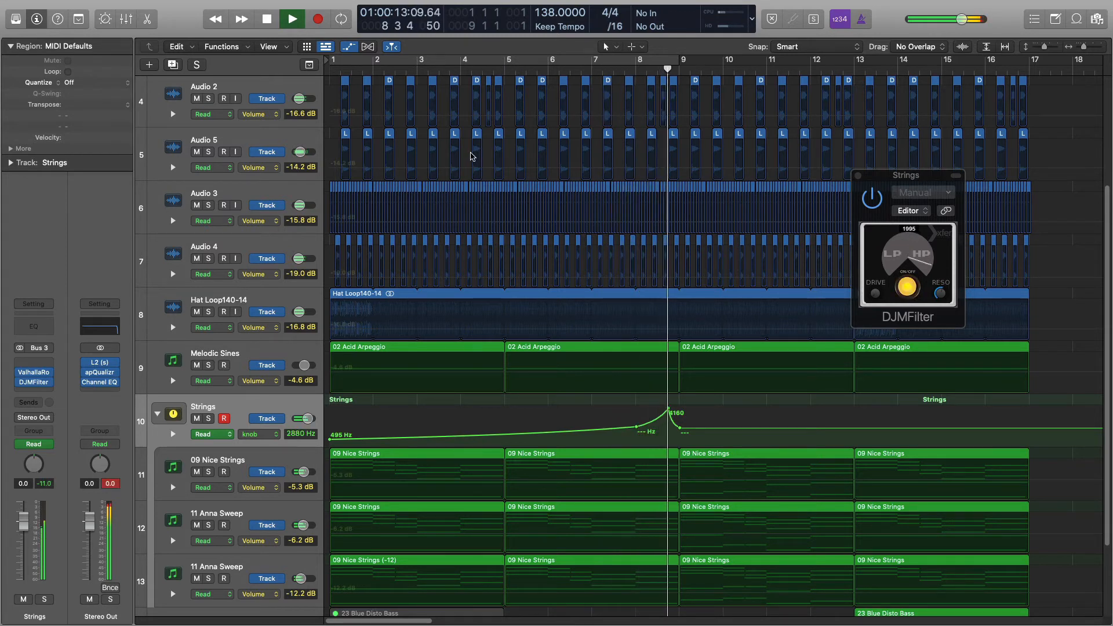
{"action": "key", "text": "space"}
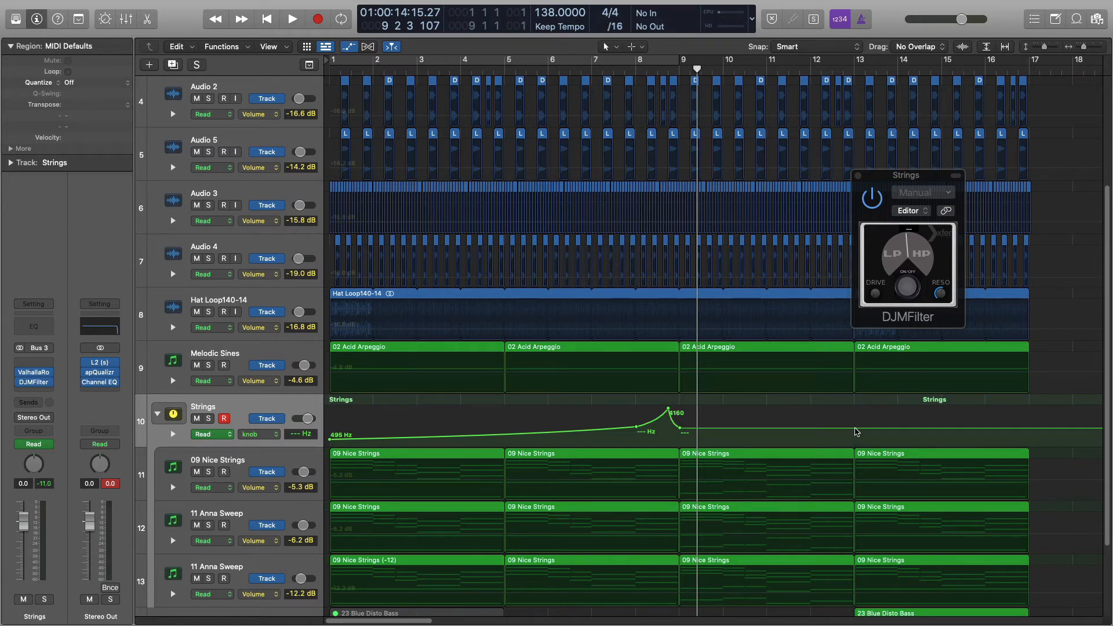
- Set the Strings filter automation to 96 Hz from bar 9, add an end point at bar 17, and close the DJMFilter window
{"action": "left_click_drag", "start_coordinate": [857, 432], "coordinate": [858, 428]}
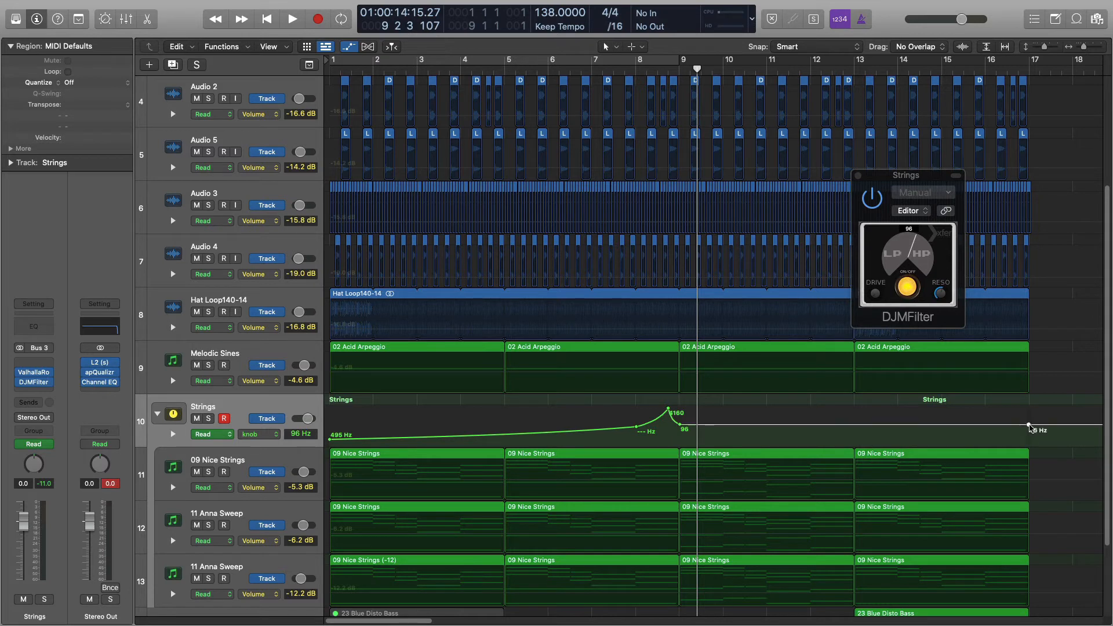
{"action": "left_click_drag", "start_coordinate": [1030, 426], "coordinate": [1029, 425]}
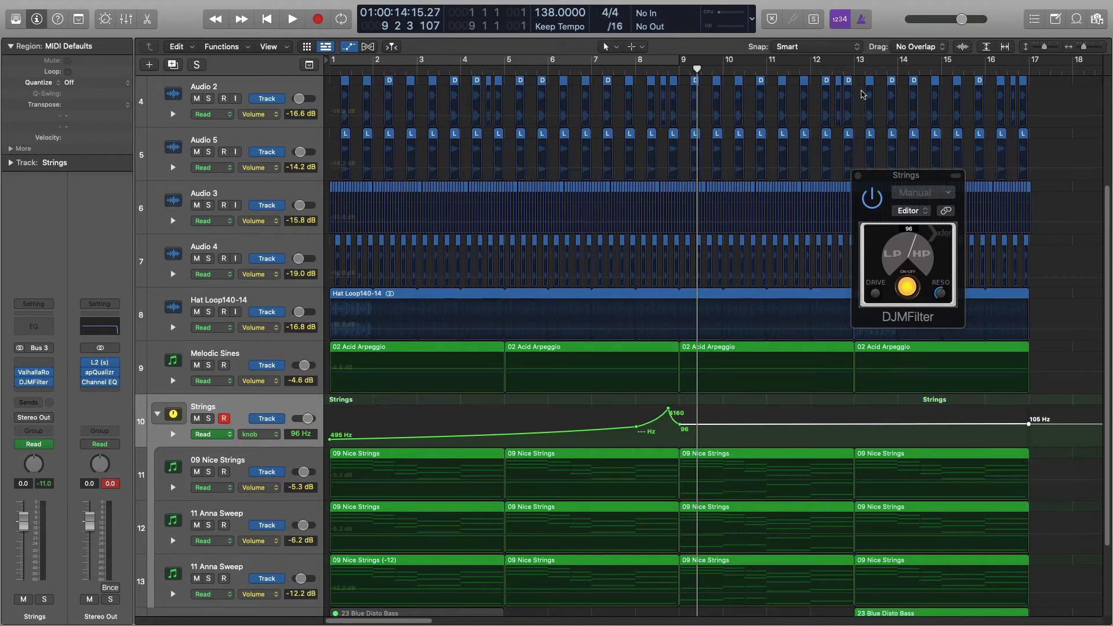
{"action": "left_click", "coordinate": [854, 69]}
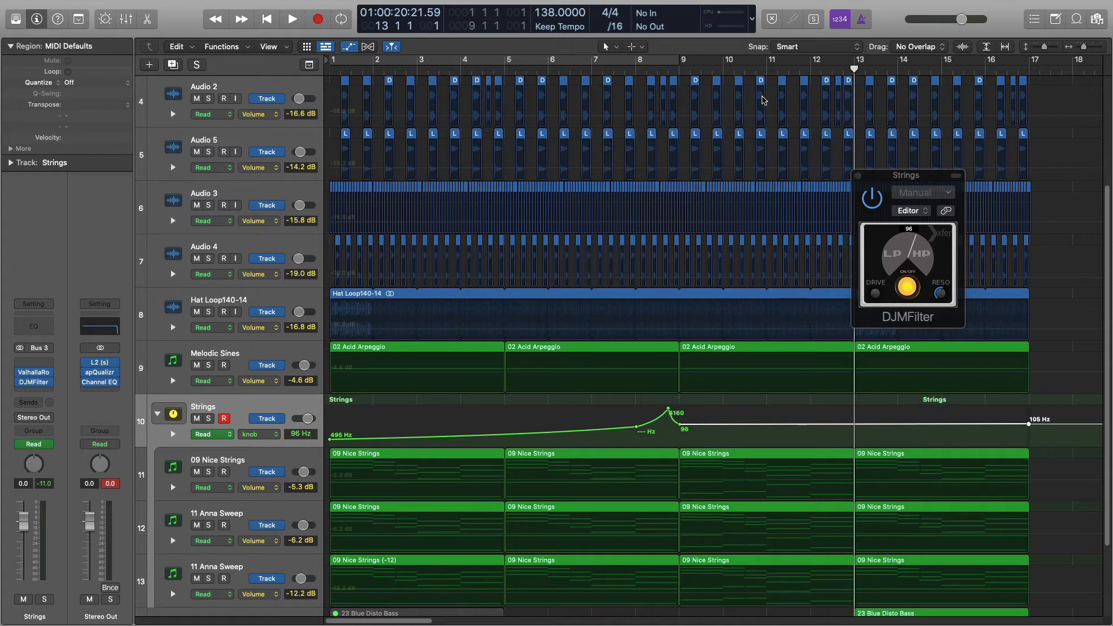
{"action": "left_click_drag", "start_coordinate": [858, 178], "coordinate": [812, 247]}
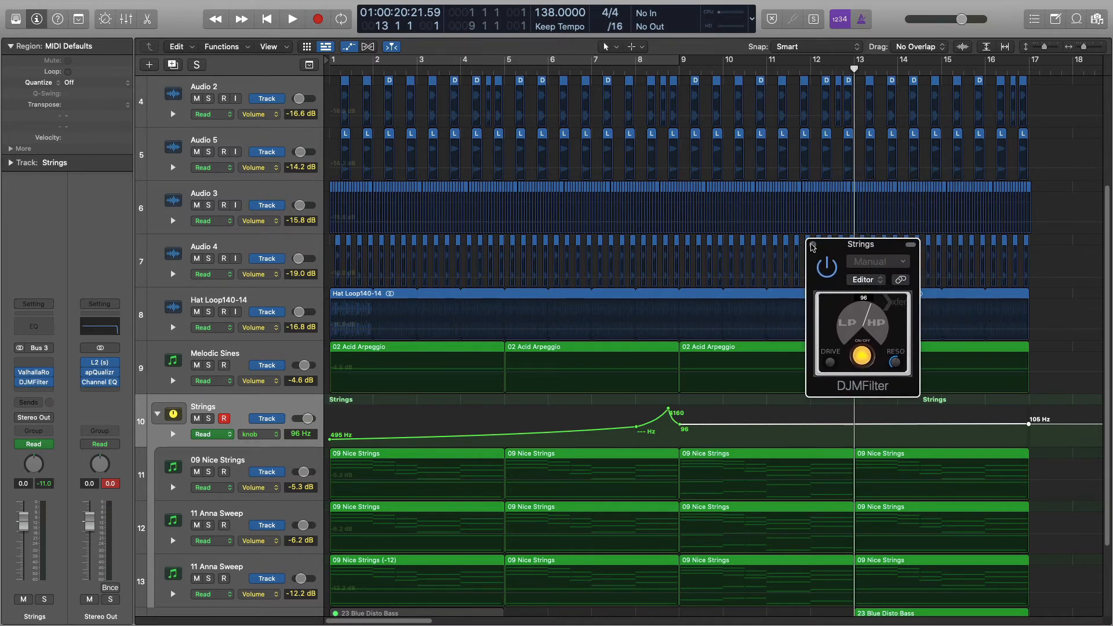
{"action": "left_click", "coordinate": [813, 245]}
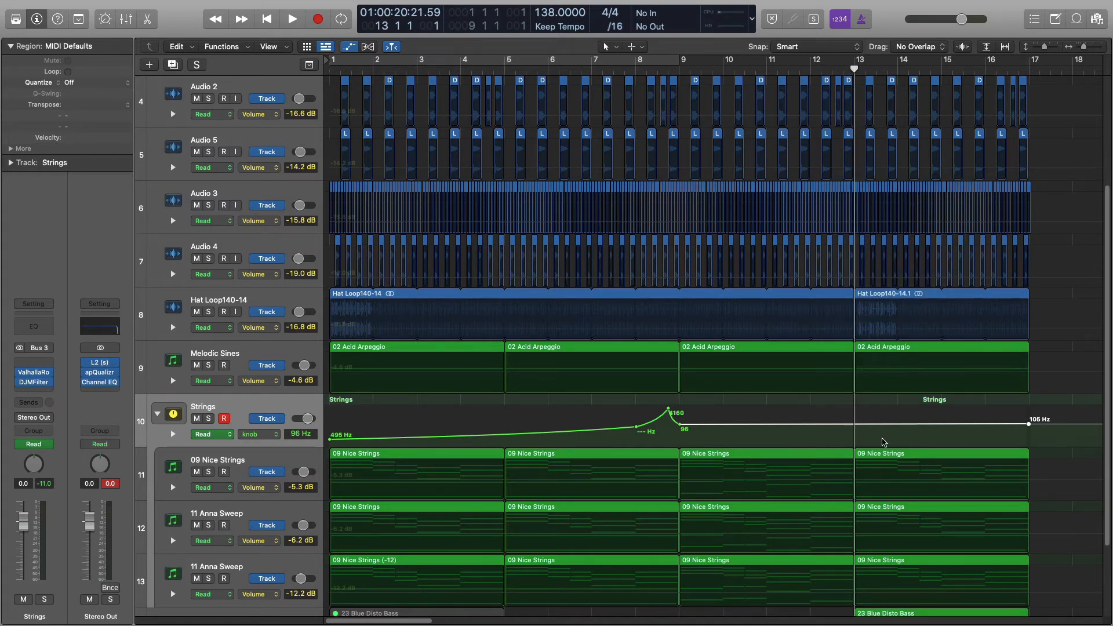
- Add a 96 Hz Strings automation point at bar 13, lower the bar 17 point to 943 Hz, and hide the automation lanes
{"action": "left_click", "coordinate": [856, 426]}
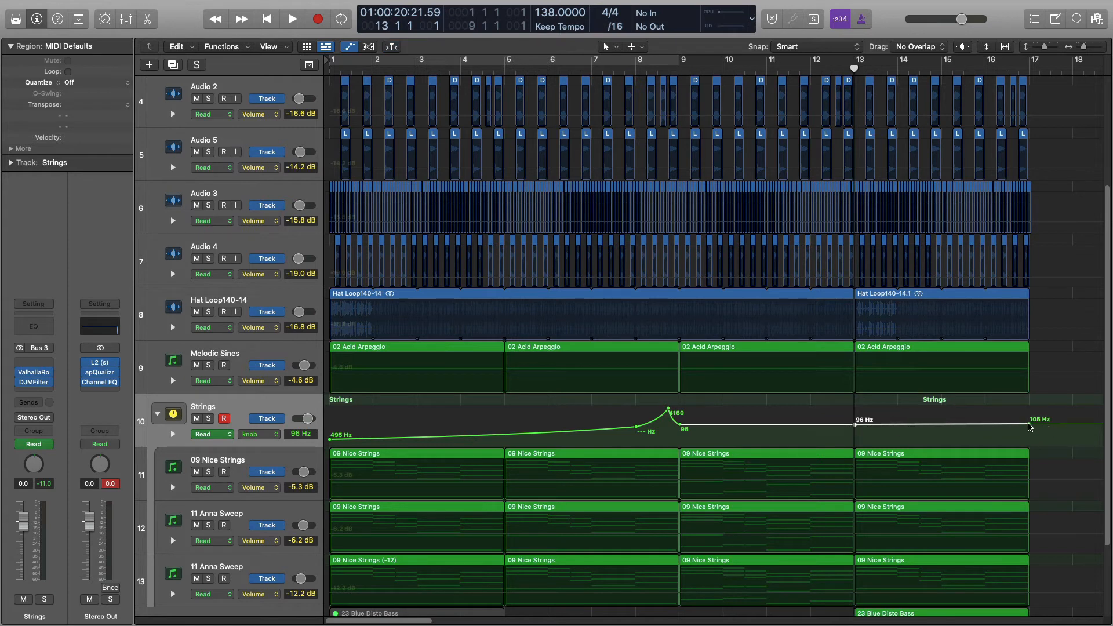
{"action": "left_click_drag", "start_coordinate": [1030, 427], "coordinate": [1030, 437]}
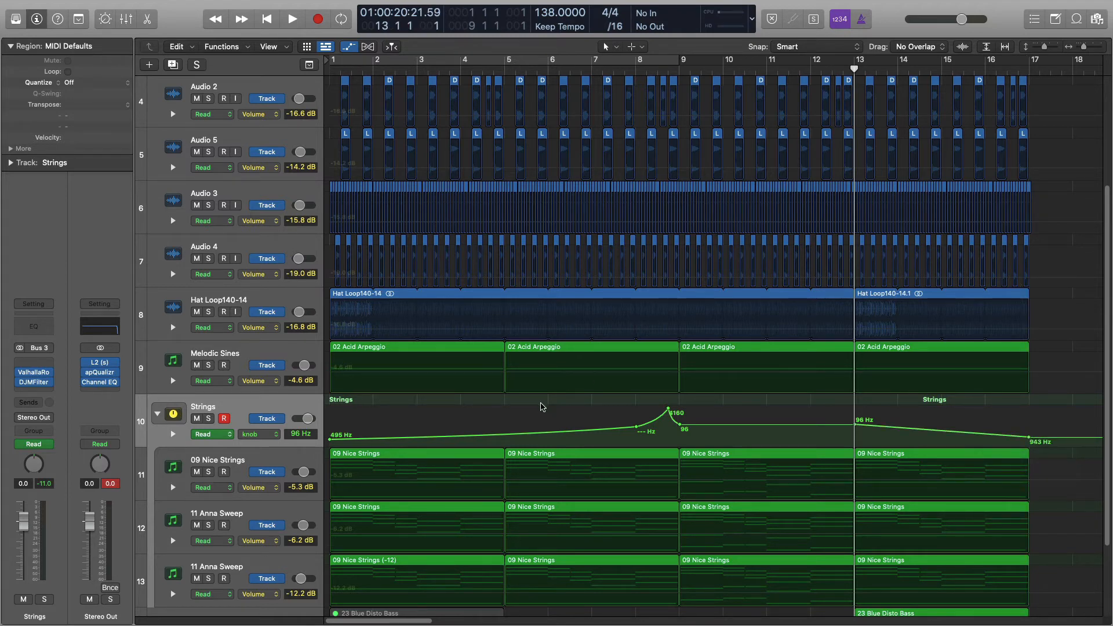
{"action": "key", "text": "a"}
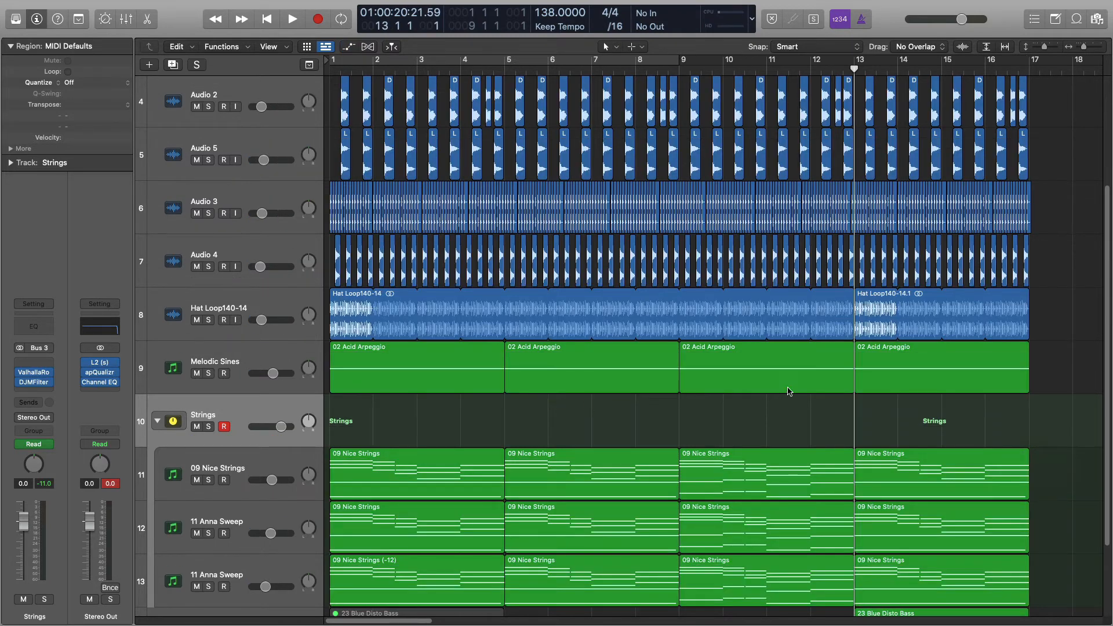
- Mute the regions from bar 13 to bar 17 on the Audio 2, Audio 5, Audio 3, Audio 4 and Hat Loop tracks
{"action": "scroll", "coordinate": [982, 333], "scroll_direction": "up", "scroll_amount": 4}
{"action": "scroll", "coordinate": [975, 347], "scroll_direction": "up", "scroll_amount": 1}
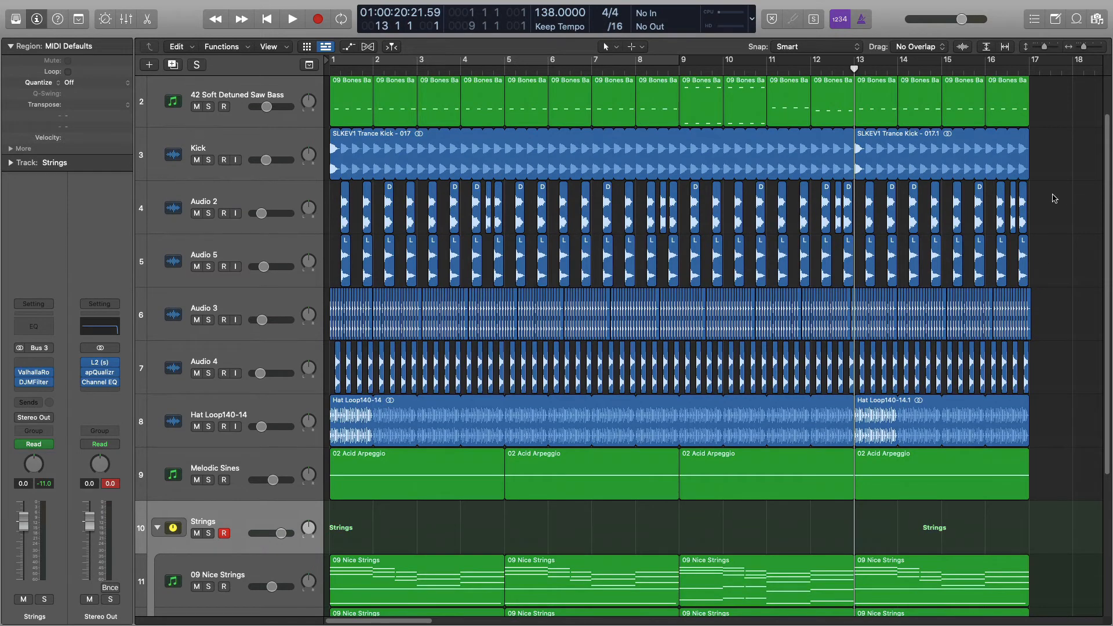
{"action": "left_click", "coordinate": [766, 68]}
{"action": "left_click_drag", "start_coordinate": [1046, 192], "coordinate": [859, 448]}
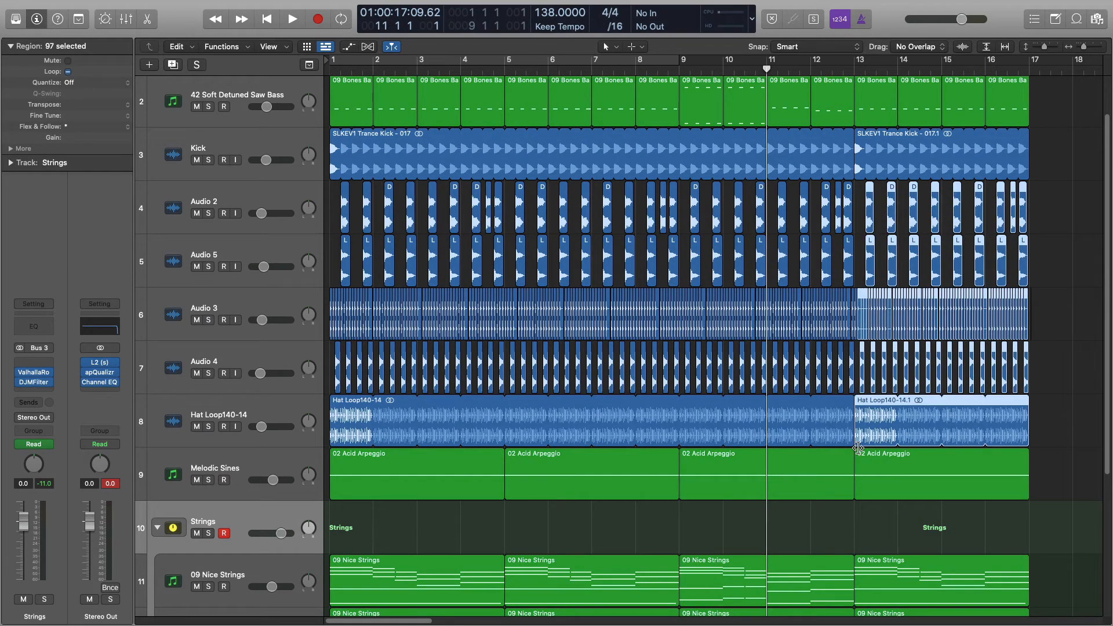
{"action": "key", "text": "ctrl+m"}
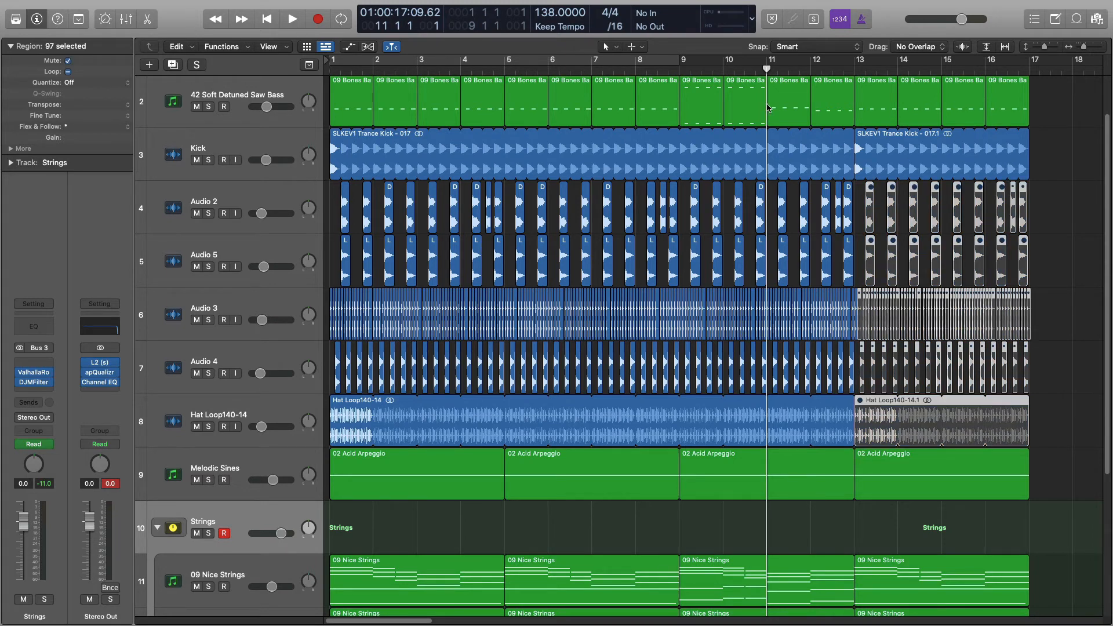
- Insert a stereo DJMFilter plug-in after the Channel EQ on the Kick channel
{"action": "left_click", "coordinate": [264, 143]}
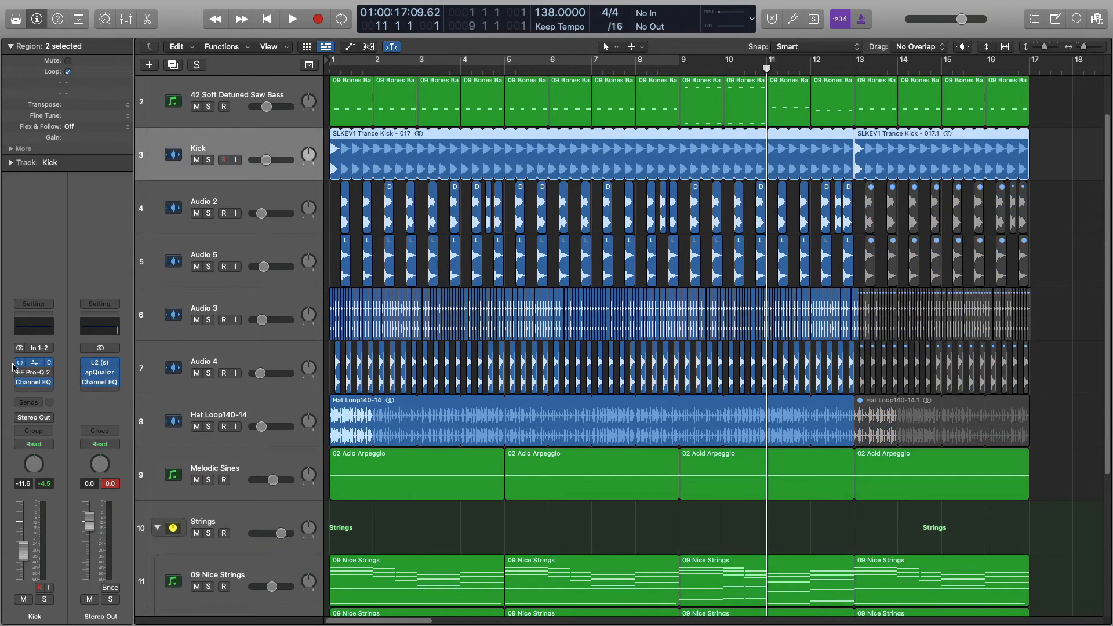
{"action": "left_click", "coordinate": [52, 392]}
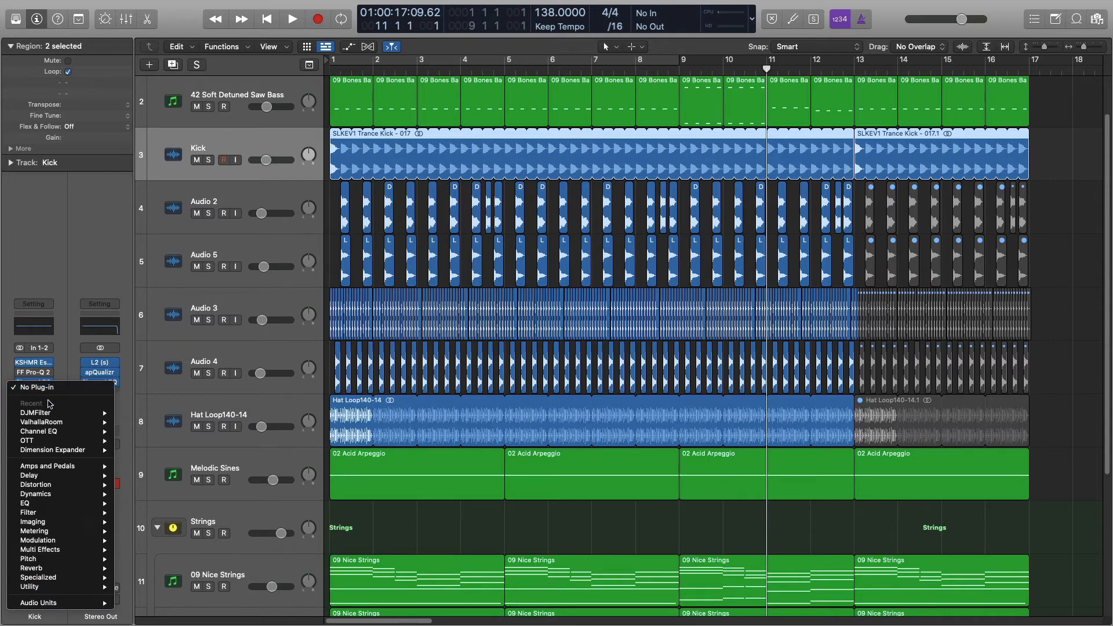
{"action": "mouse_move", "coordinate": [88, 414]}
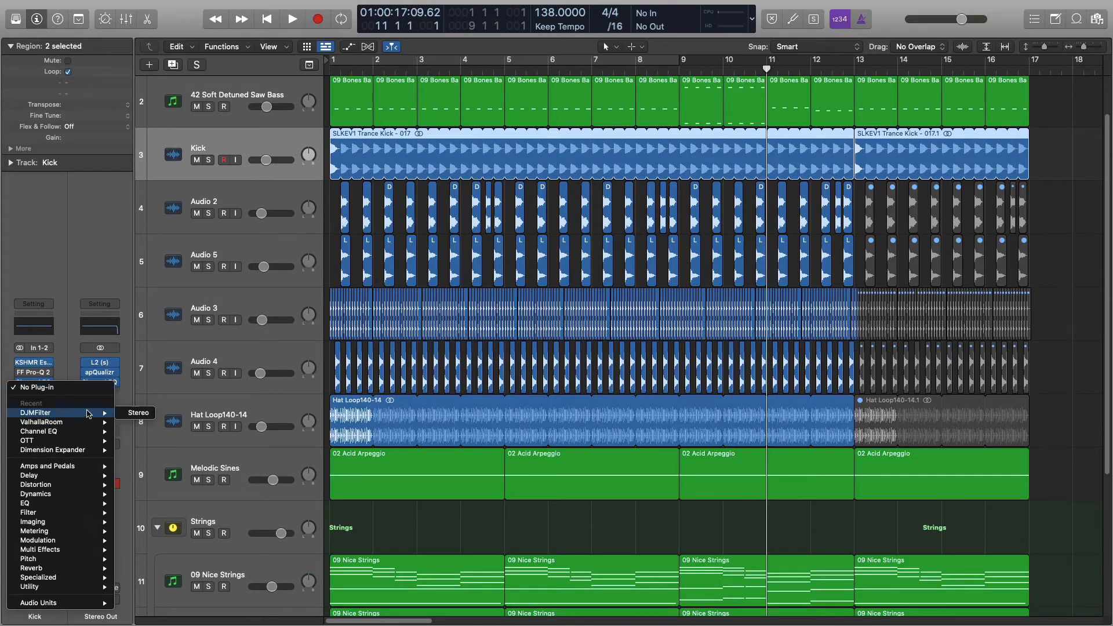
{"action": "left_click", "coordinate": [136, 413]}
- Show track automation, set the Kick track to Touch mode, and play from bar 9 to bring up its filter knob automation
{"action": "left_click", "coordinate": [274, 201]}
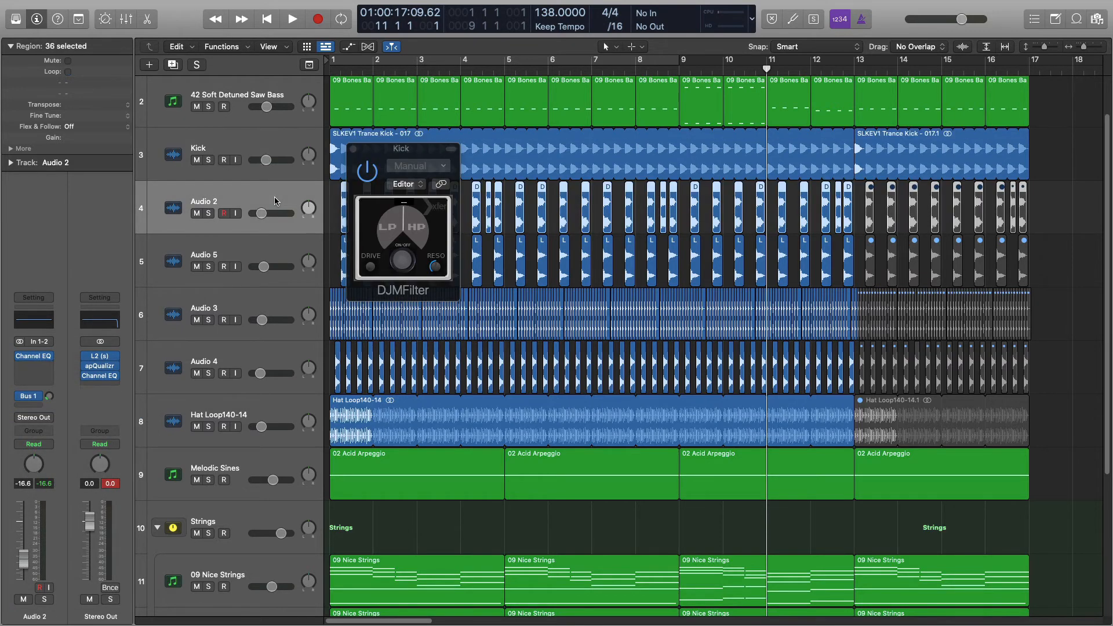
{"action": "key", "text": "a"}
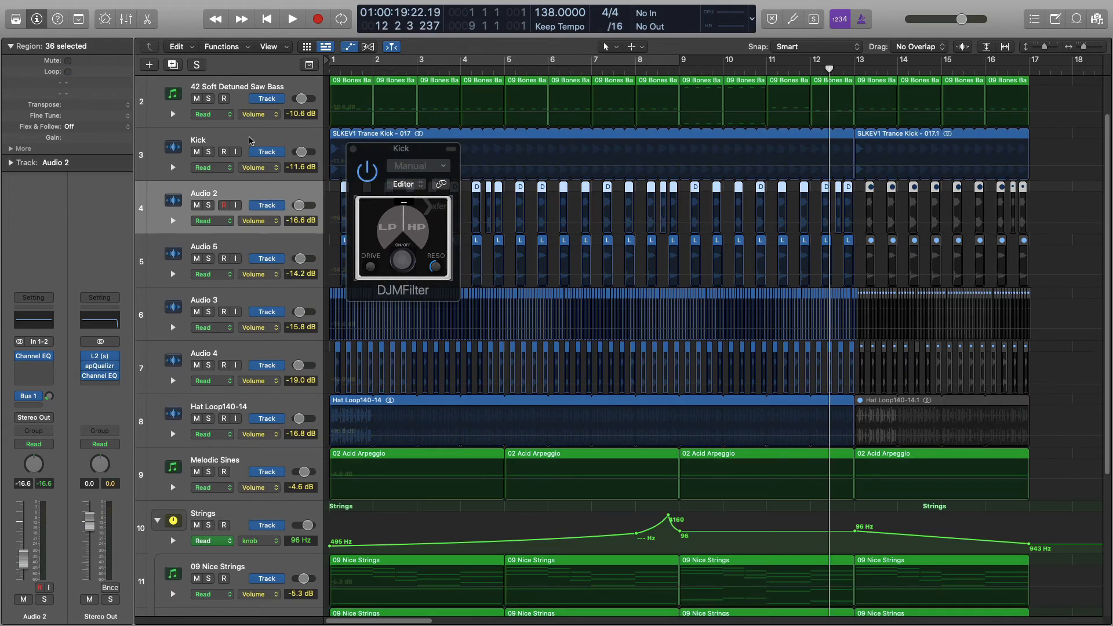
{"action": "left_click", "coordinate": [249, 139]}
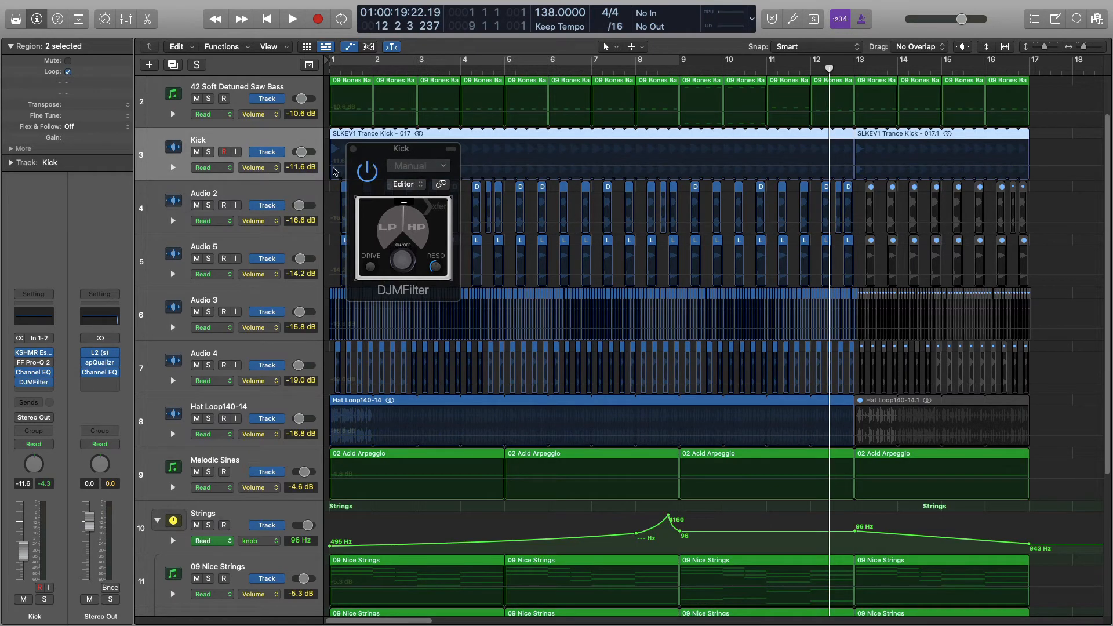
{"action": "left_click", "coordinate": [212, 168]}
{"action": "left_click", "coordinate": [214, 178]}
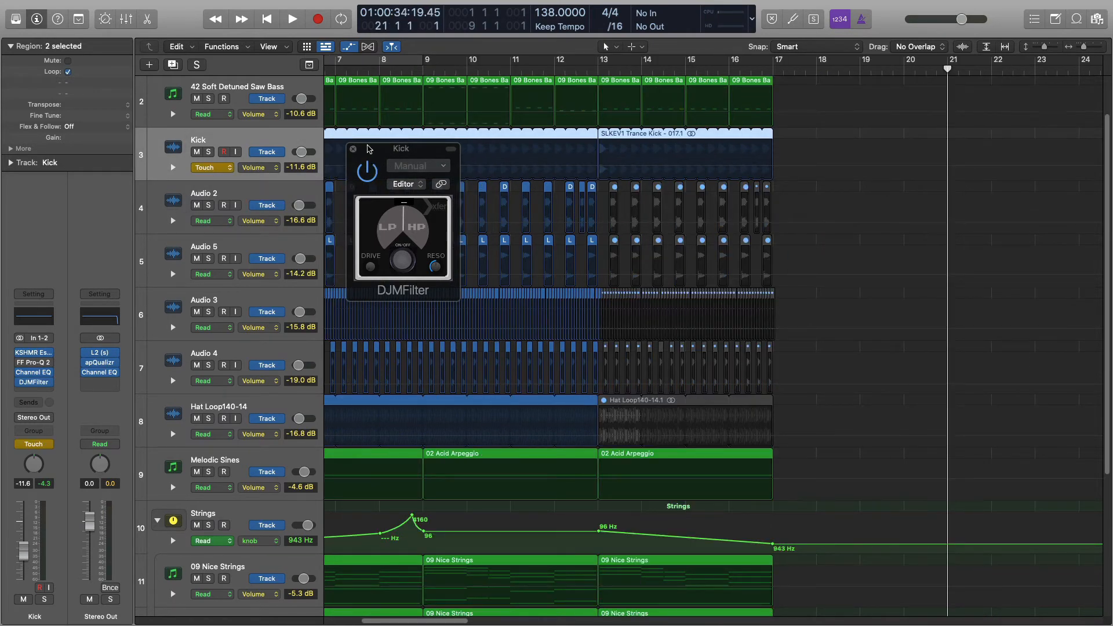
{"action": "left_click", "coordinate": [426, 69]}
{"action": "key", "text": "space"}
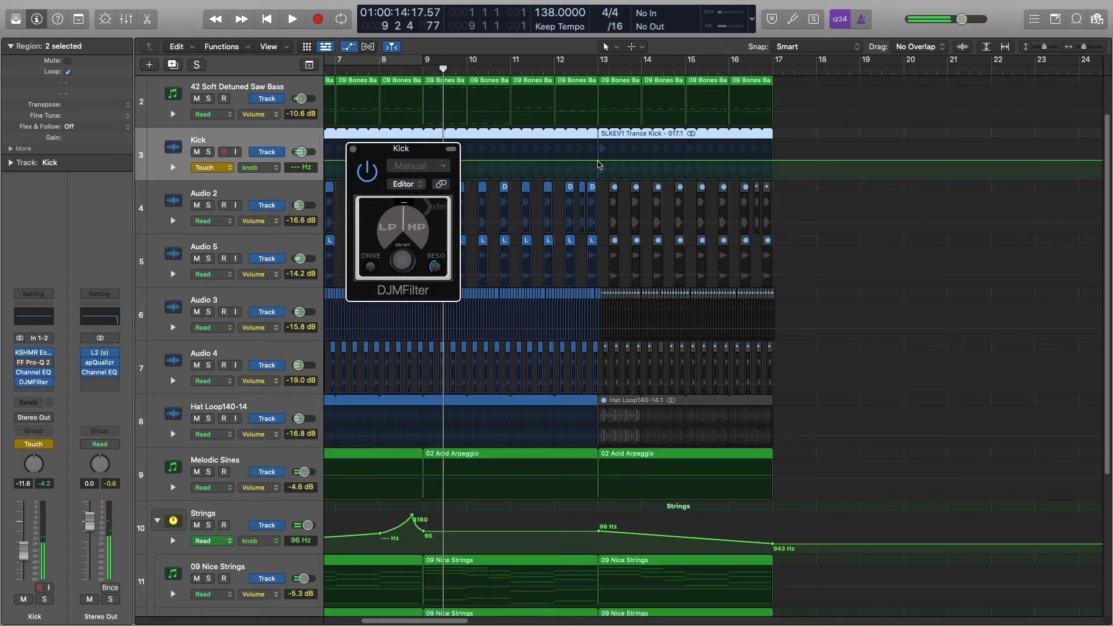
- Reduce the Kick filter's resonance to 1% and return the Kick track's automation mode to Read
{"action": "left_click", "coordinate": [598, 161]}
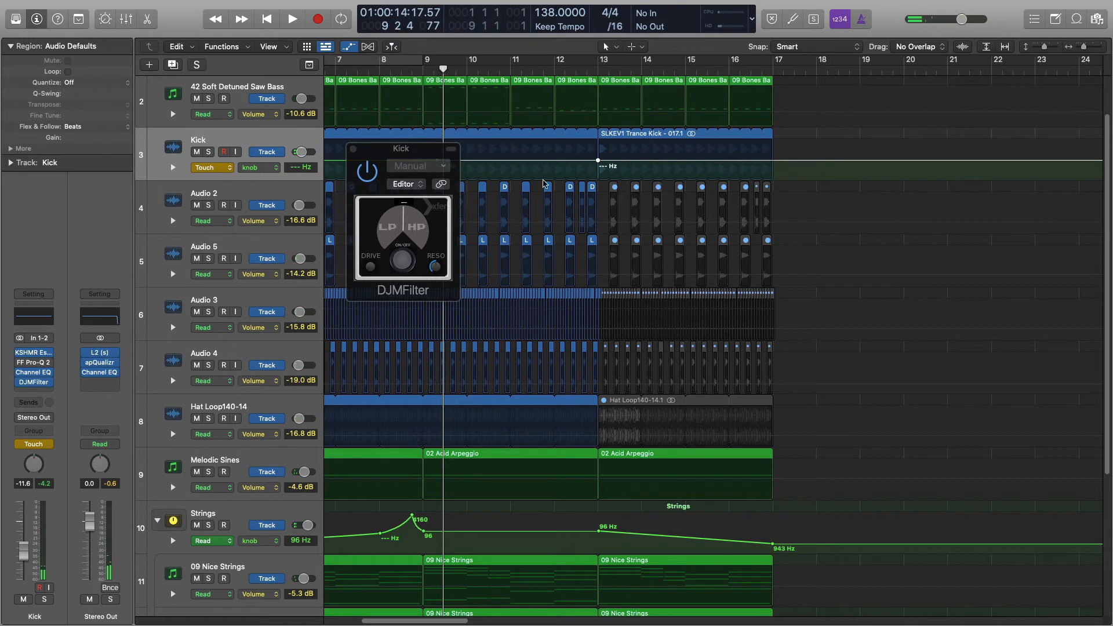
{"action": "left_click", "coordinate": [436, 267]}
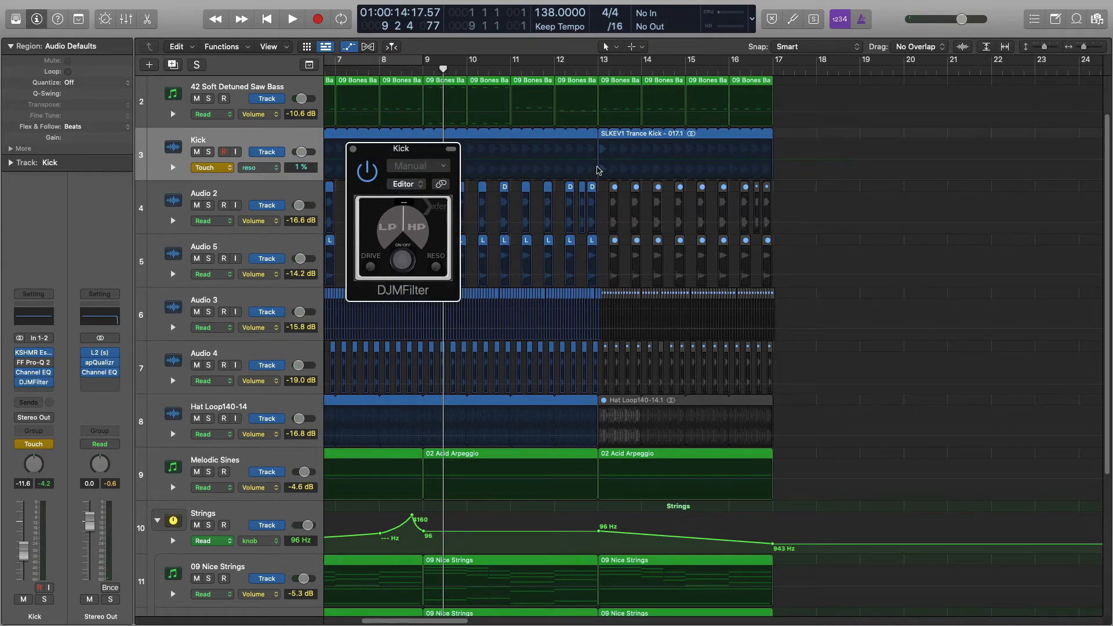
{"action": "left_click", "coordinate": [230, 168]}
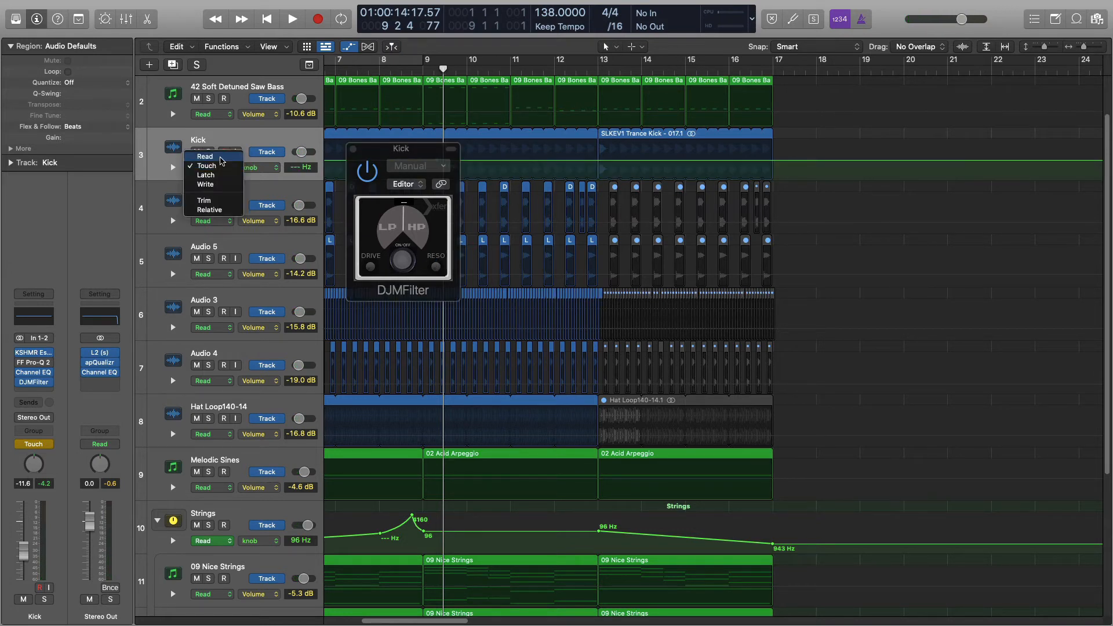
{"action": "left_click", "coordinate": [221, 158]}
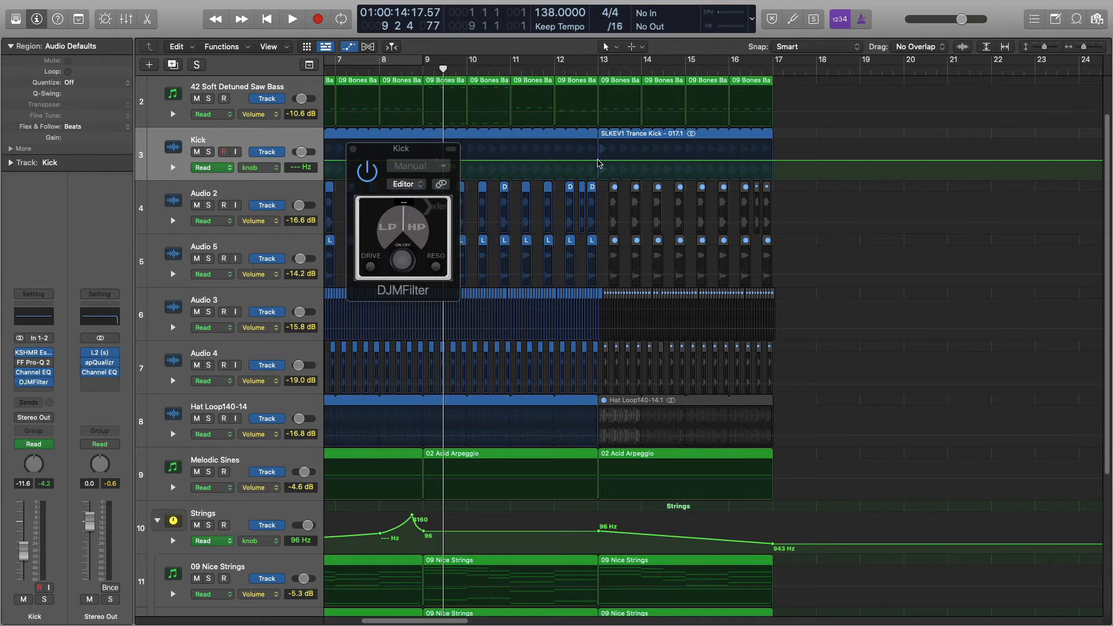
- Automate the Kick filter to stay neutral until bar 13 and sweep down into low-pass by bar 17, closing the plug-in window
{"action": "left_click", "coordinate": [599, 160]}
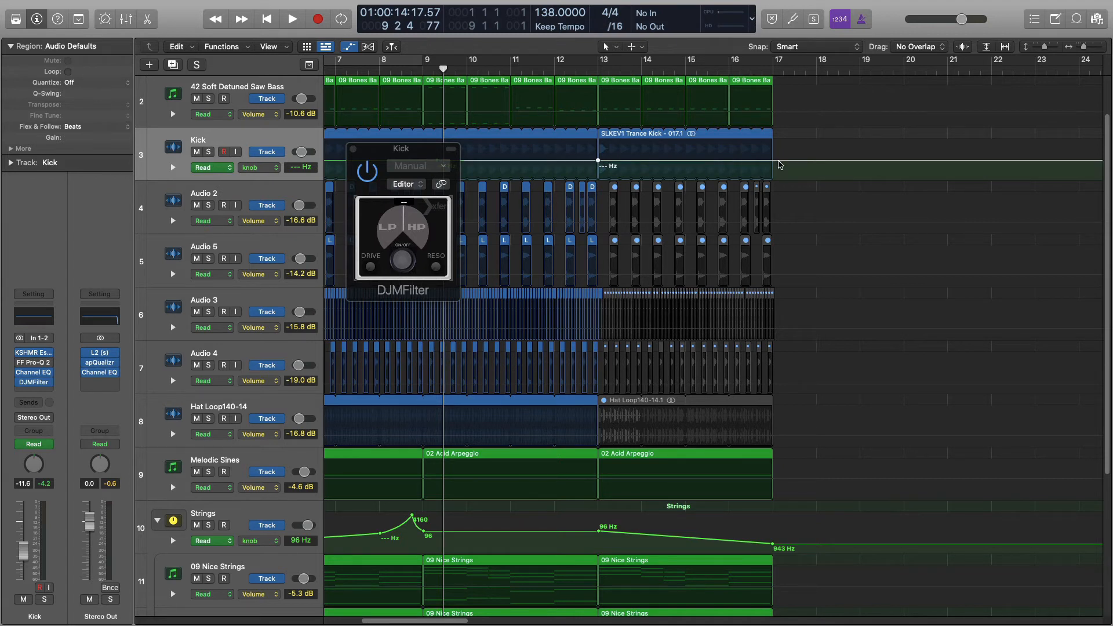
{"action": "left_click", "coordinate": [780, 161]}
{"action": "left_click_drag", "start_coordinate": [773, 161], "coordinate": [773, 179]}
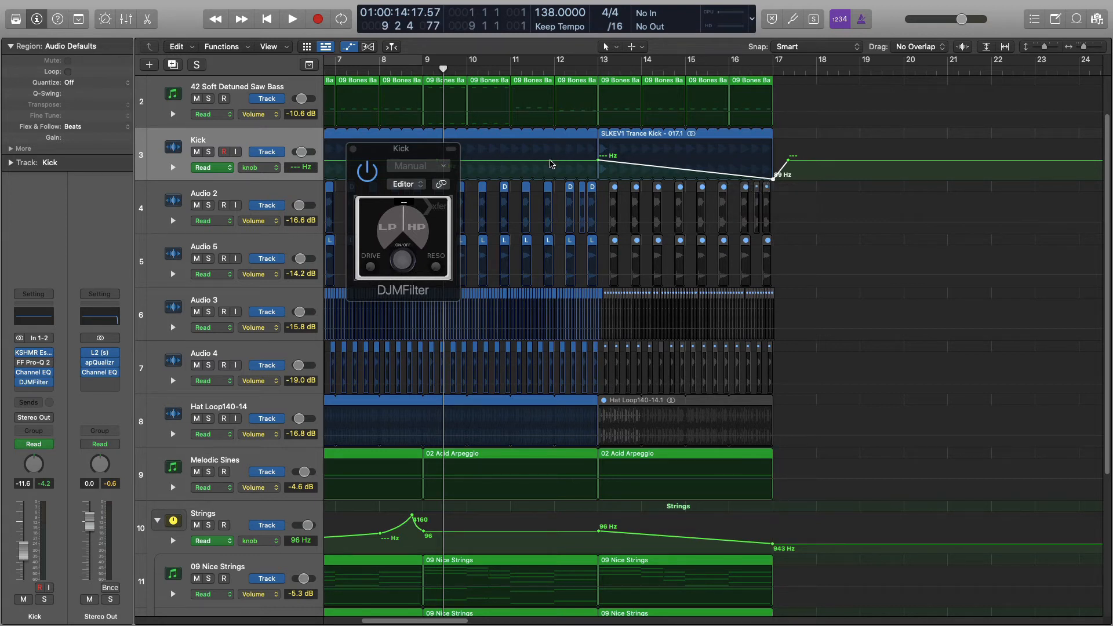
{"action": "left_click_drag", "start_coordinate": [552, 164], "coordinate": [553, 162]}
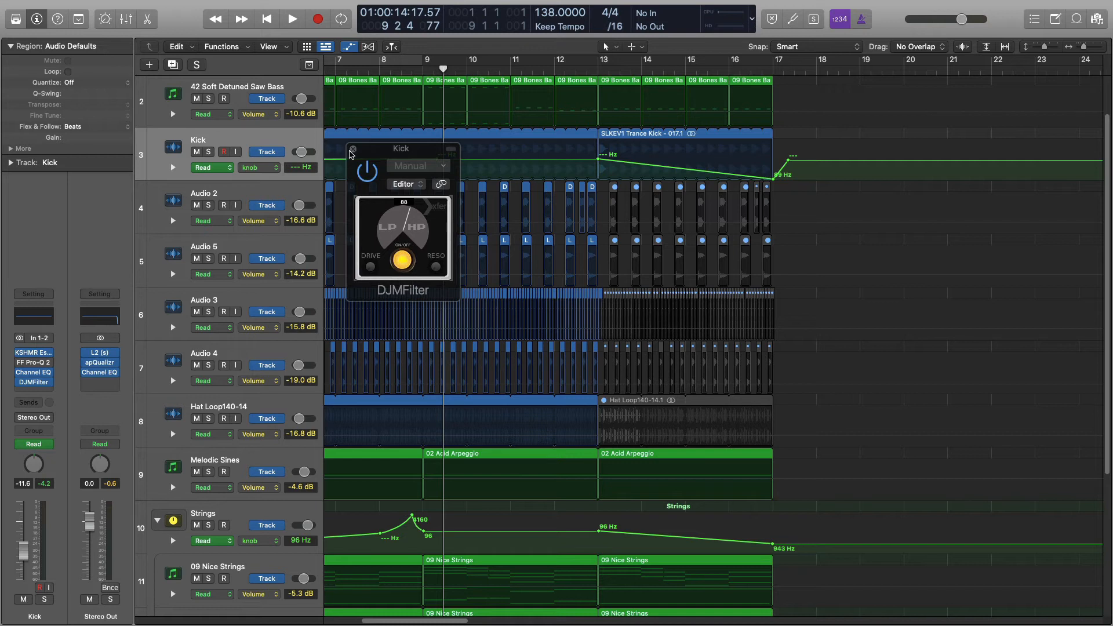
{"action": "left_click", "coordinate": [353, 150]}
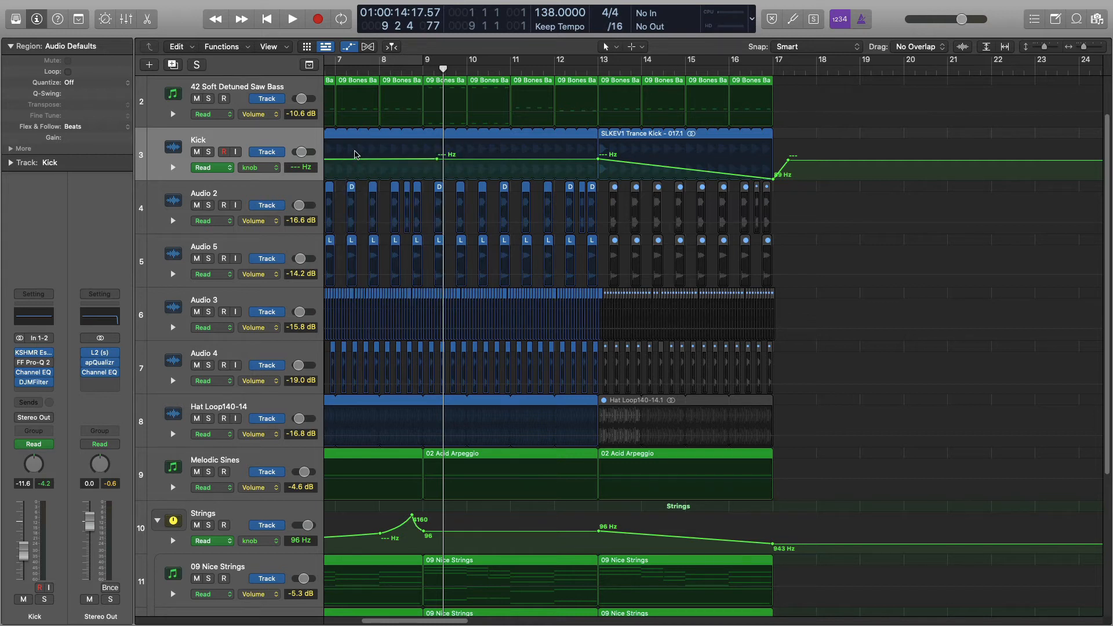
- Play the arrangement from the beginning to about bar 6 and select the Kick track
{"action": "key", "text": "Return"}
{"action": "key", "text": "space"}
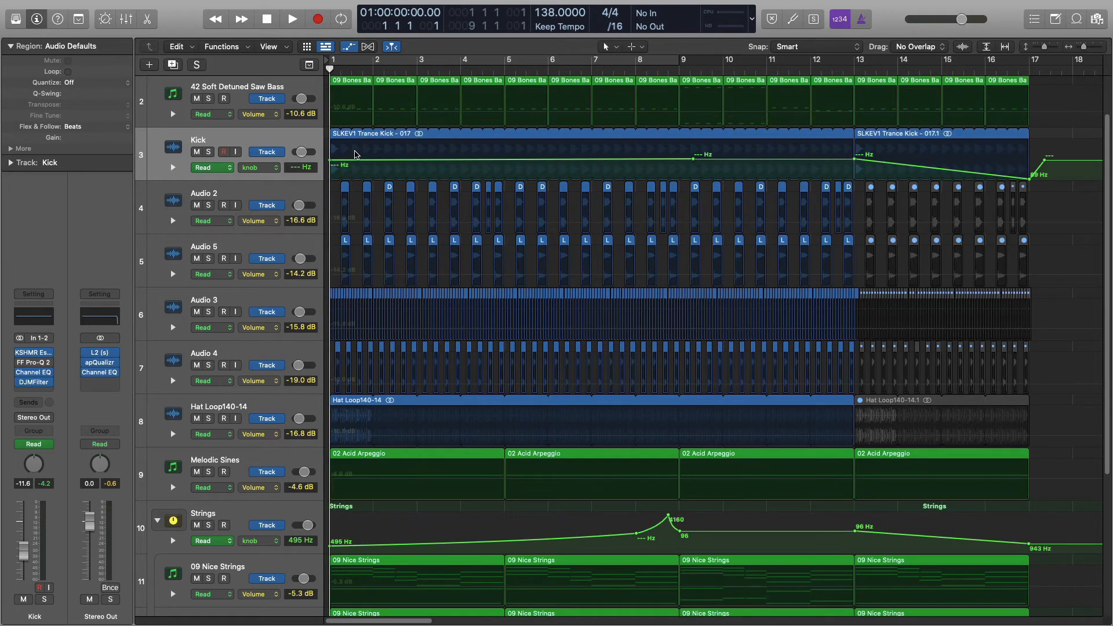
{"action": "key", "text": "space"}
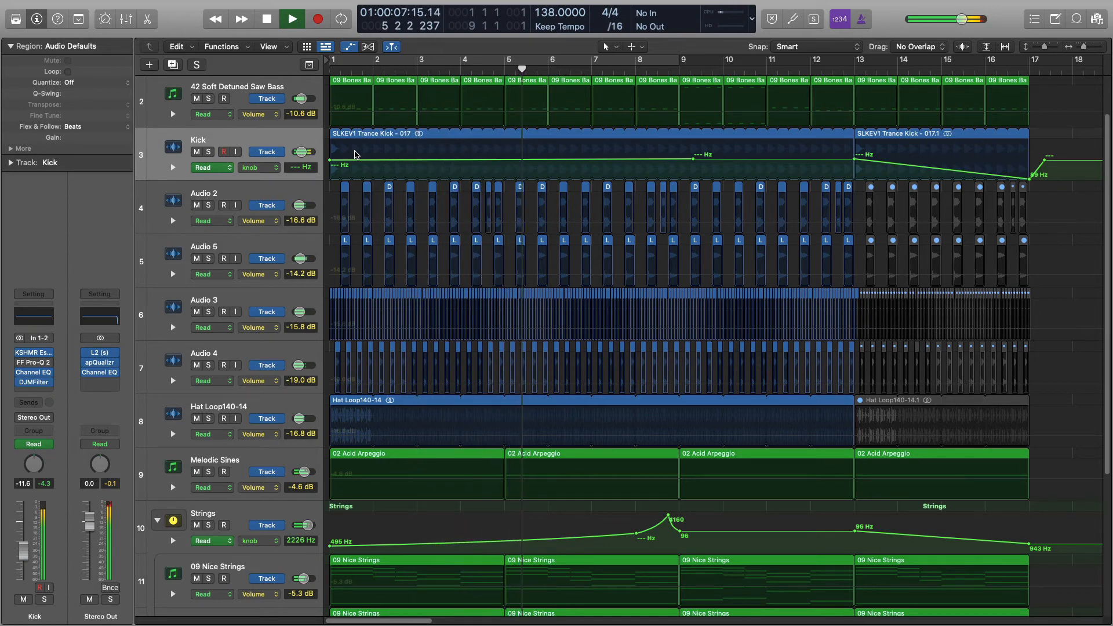
{"action": "key", "text": "space"}
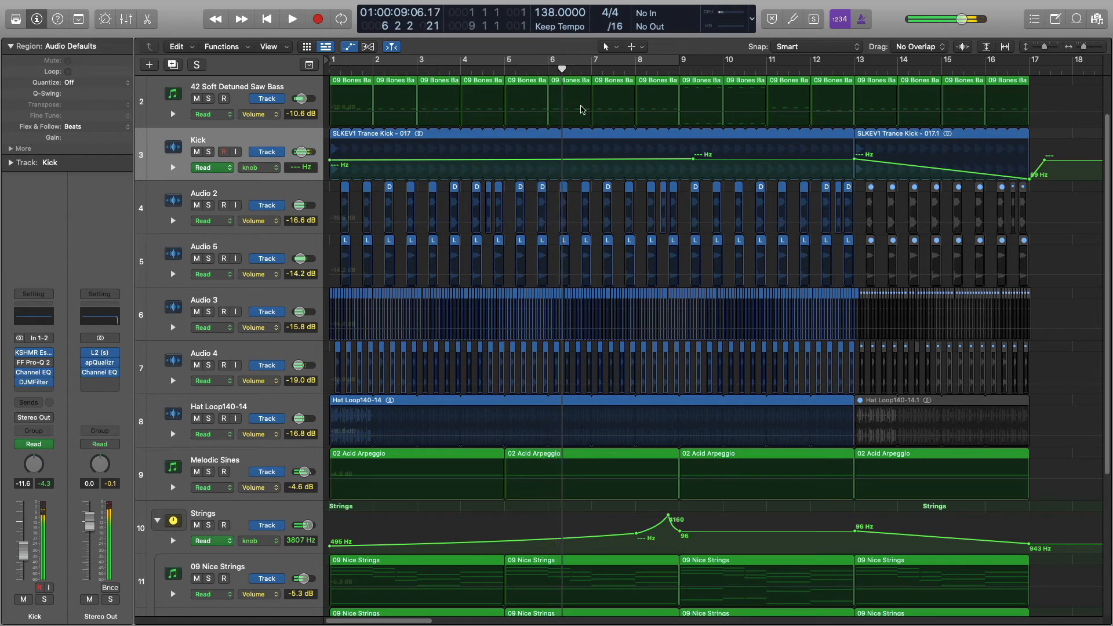
{"action": "left_click", "coordinate": [264, 140]}
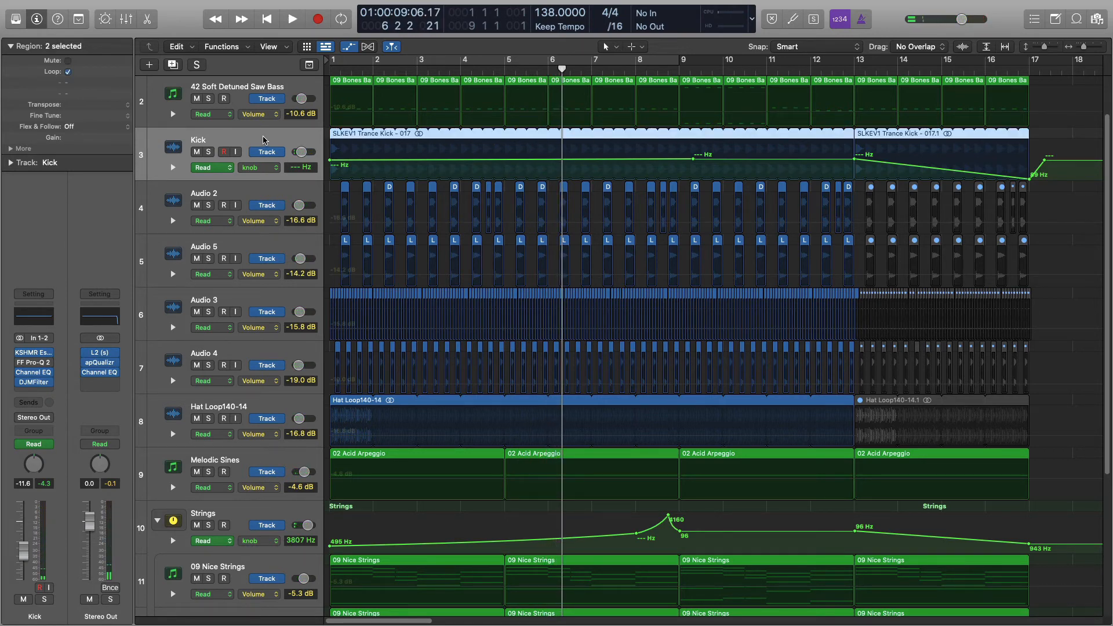
- Convert the Kick track's loops to separate regions and mute the last two kick regions before bar 9
{"action": "key", "text": "shift+l"}
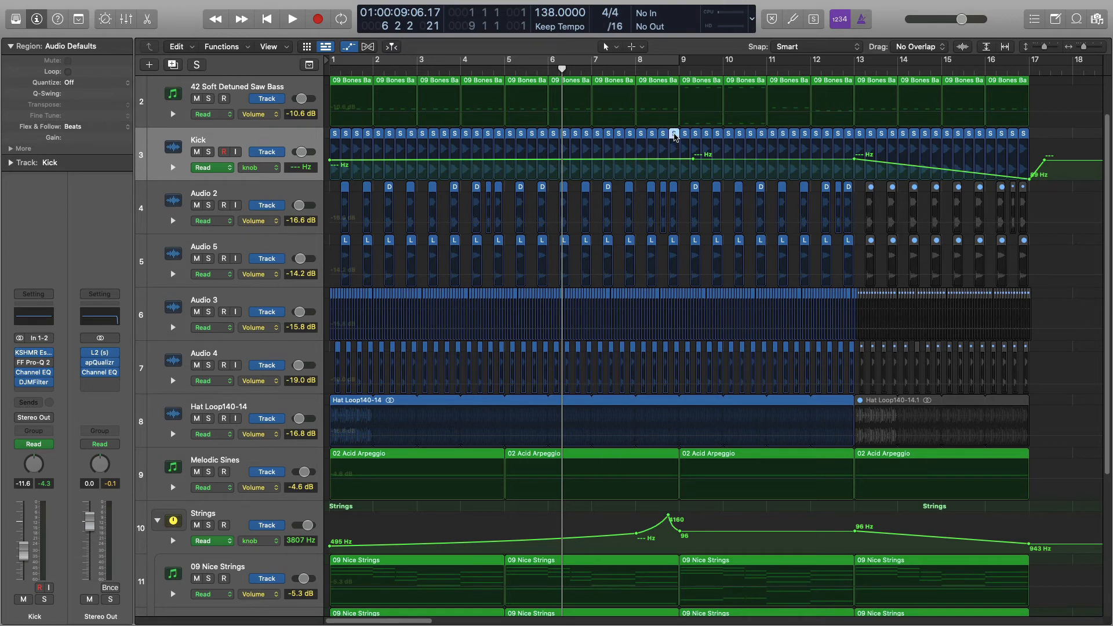
{"action": "left_click", "coordinate": [664, 135]}
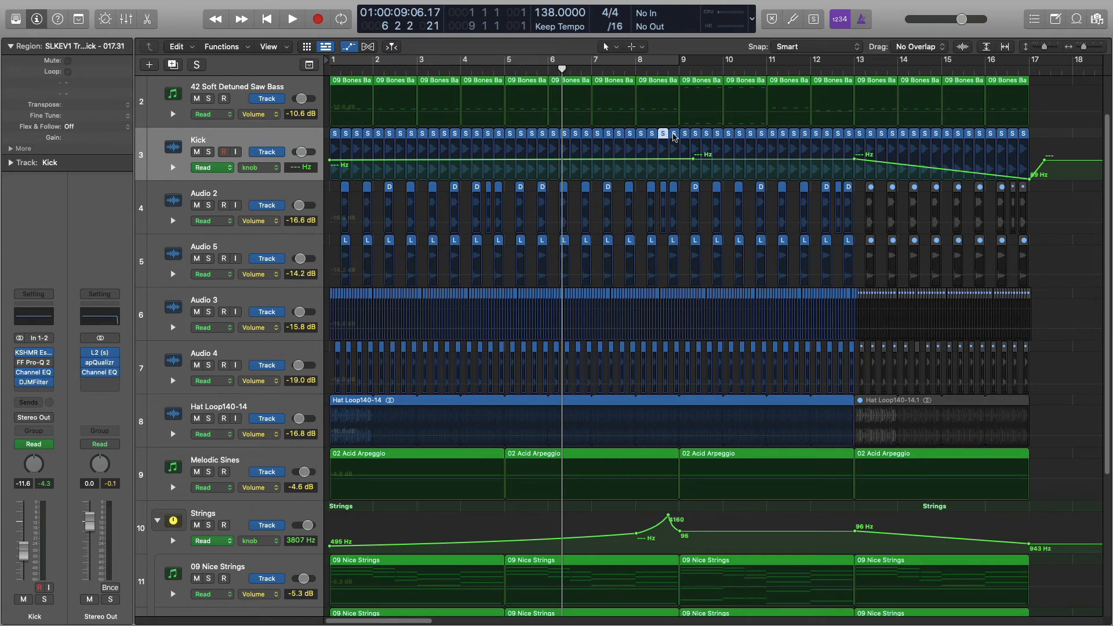
{"action": "left_click", "coordinate": [674, 135], "text": "shift"}
{"action": "key", "text": "ctrl+m"}
- Play the arrangement from the beginning to just past bar 17
{"action": "key", "text": "Return"}
{"action": "key", "text": "space"}
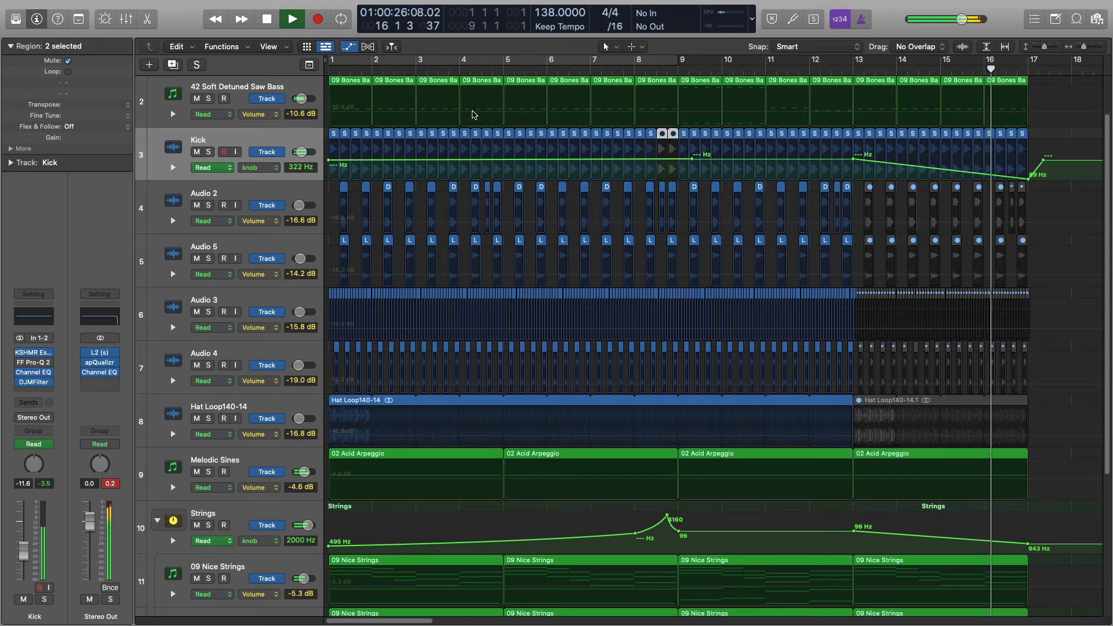
{"action": "key", "text": "space"}
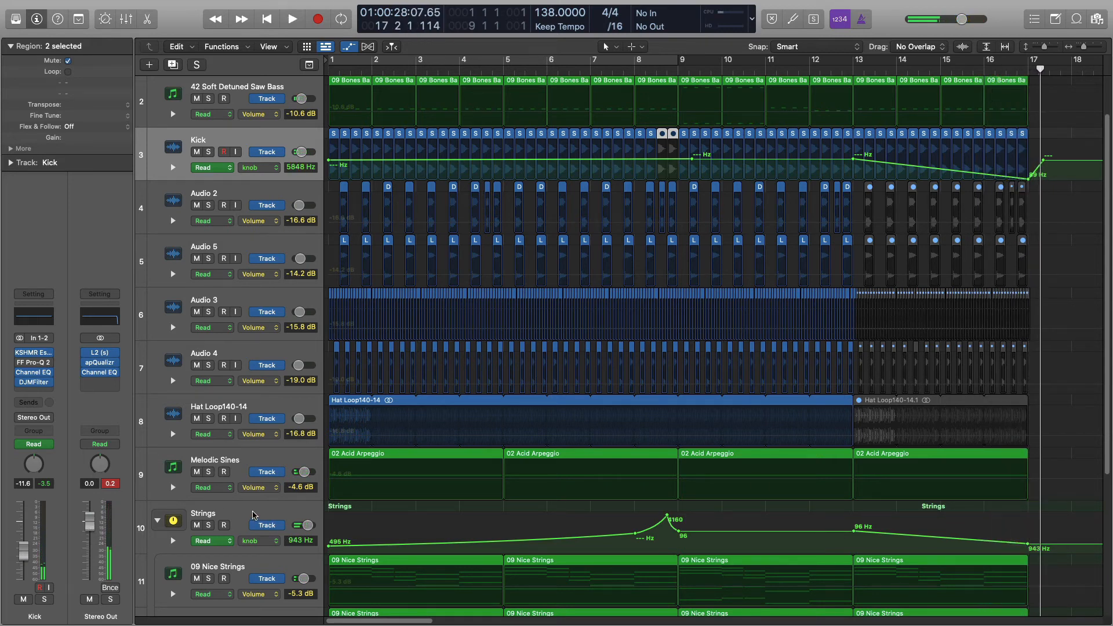
- Open the Strings DJMFilter, set the track to Touch mode, and play from bar 13 to bring up its resonance automation
{"action": "left_click", "coordinate": [253, 515]}
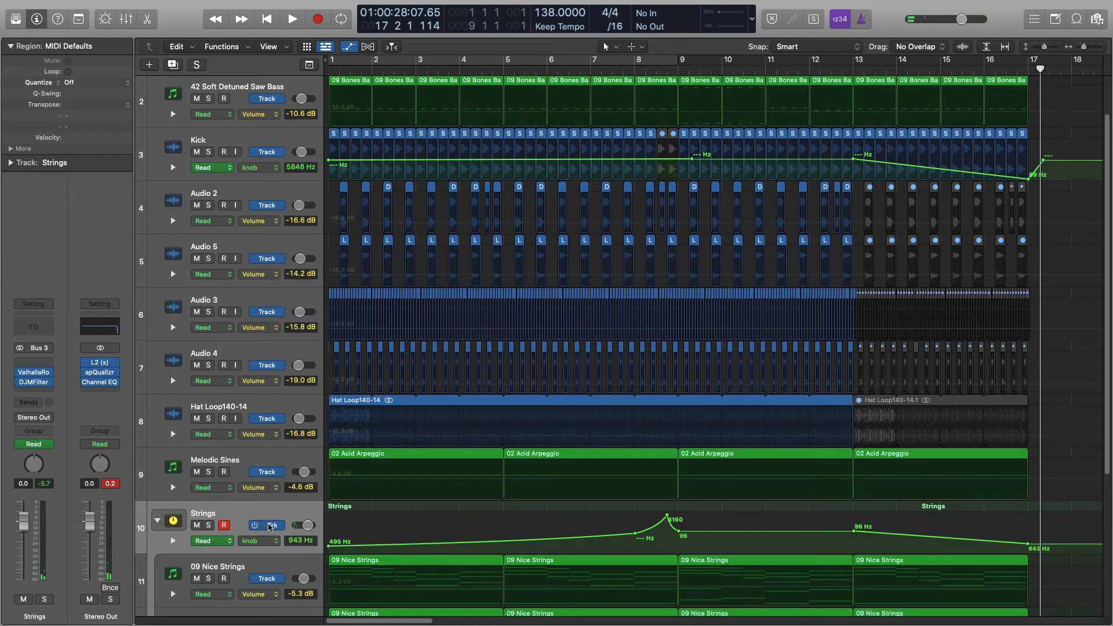
{"action": "scroll", "coordinate": [264, 522], "scroll_direction": "down", "scroll_amount": 5}
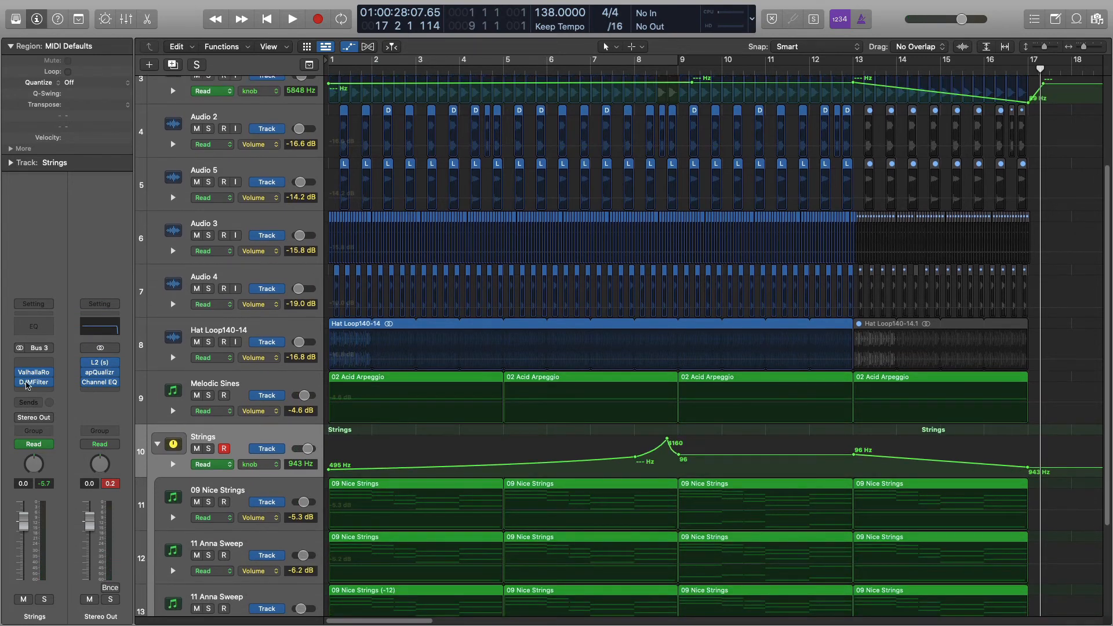
{"action": "left_click", "coordinate": [33, 382]}
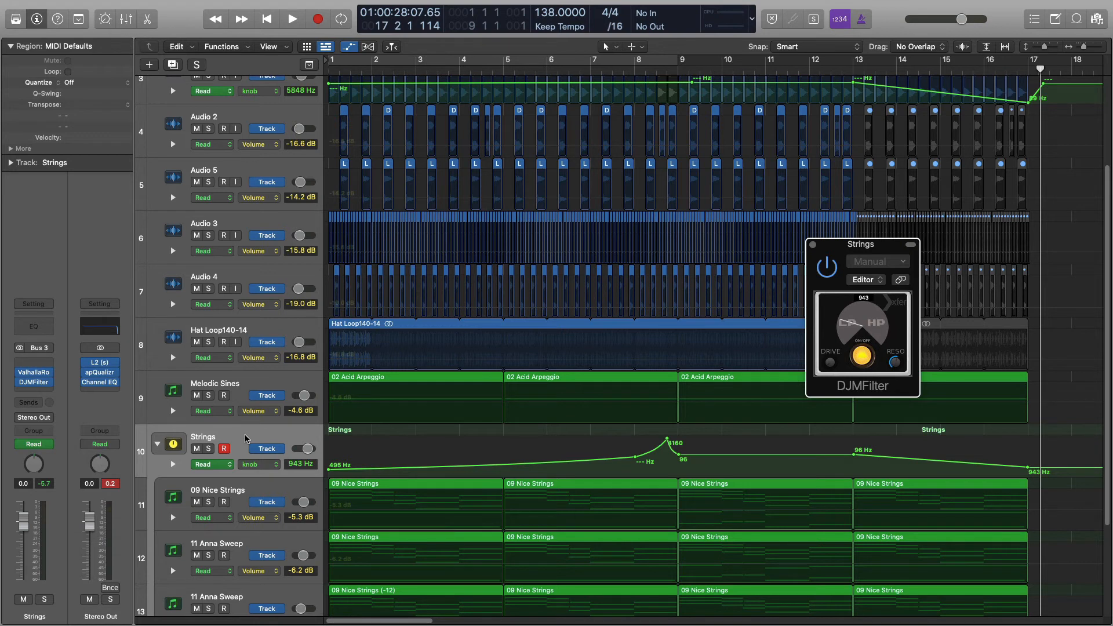
{"action": "key", "text": "ctrl+super+t"}
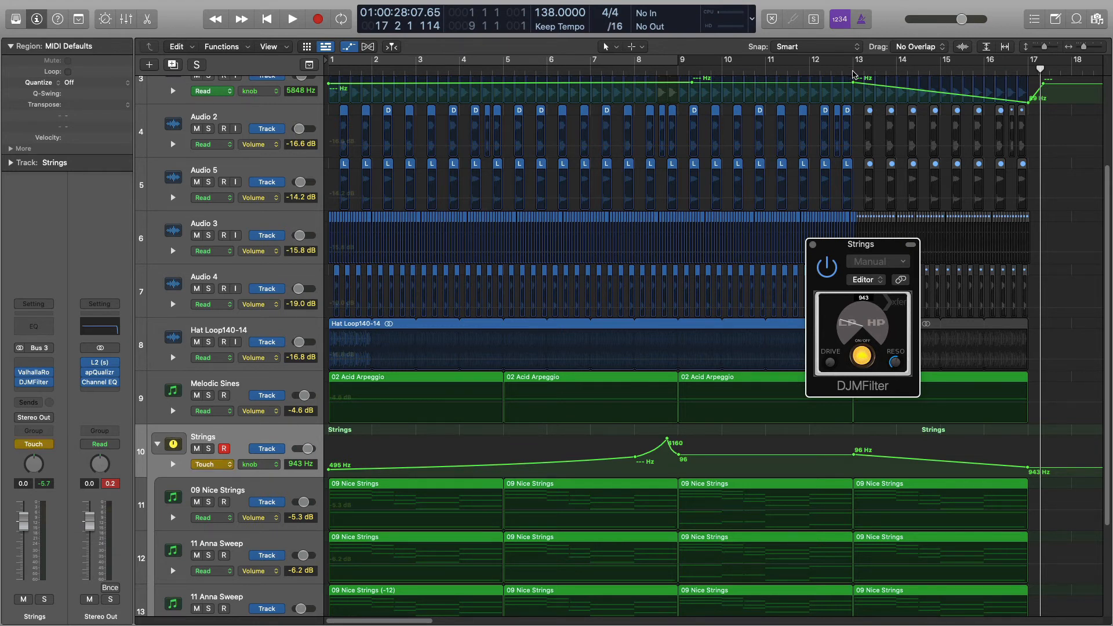
{"action": "left_click", "coordinate": [853, 72]}
{"action": "key", "text": "space"}
{"action": "left_click", "coordinate": [897, 364]}
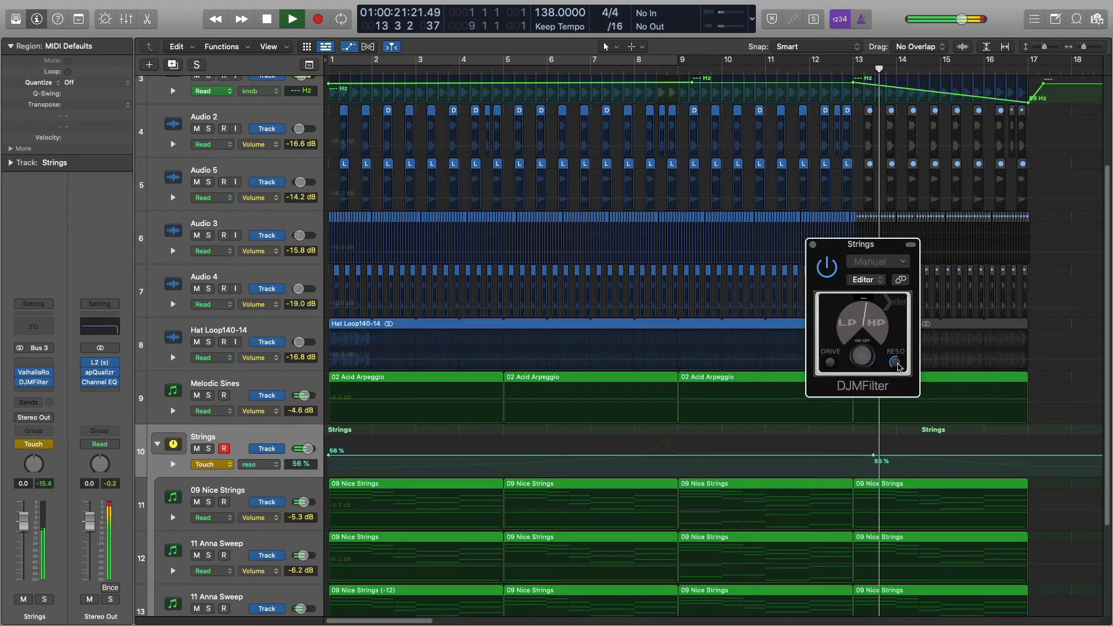
{"action": "key", "text": "space"}
- Automate the Strings filter resonance to hold 56% until bar 13 and drop to 21% right after it
{"action": "left_click", "coordinate": [856, 457]}
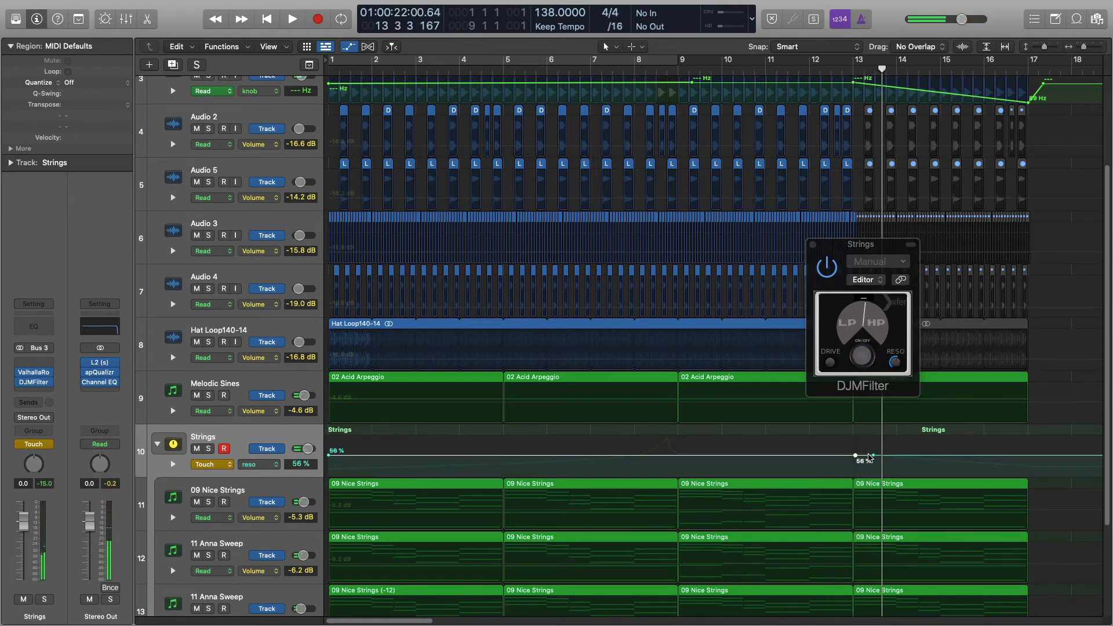
{"action": "left_click_drag", "start_coordinate": [873, 457], "coordinate": [878, 465]}
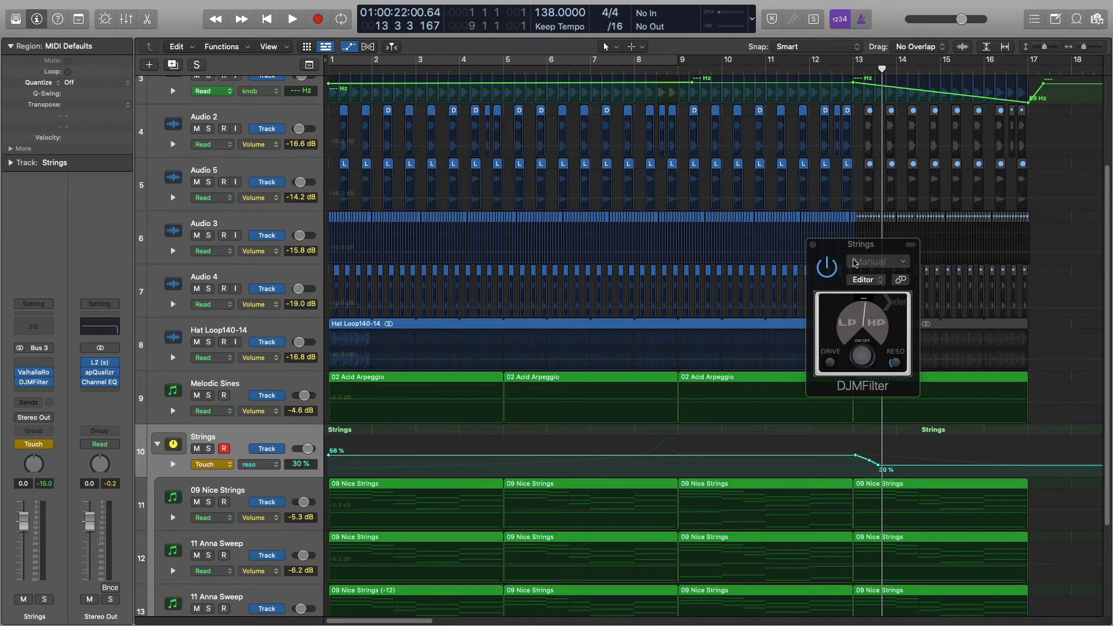
{"action": "key", "text": "space"}
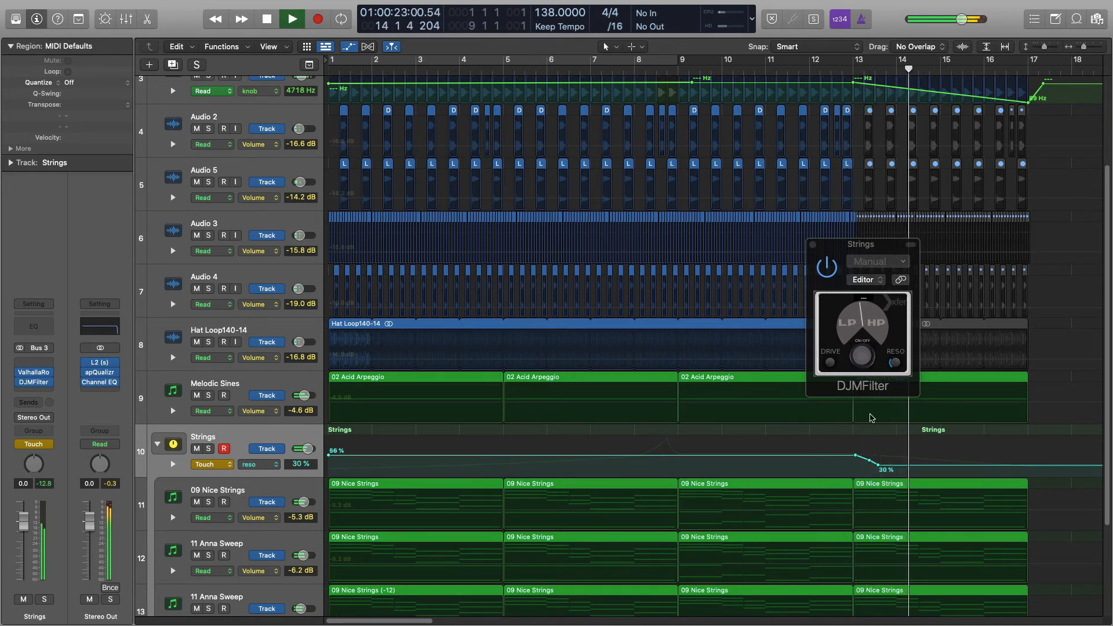
{"action": "key", "text": "space"}
{"action": "left_click_drag", "start_coordinate": [877, 467], "coordinate": [861, 465]}
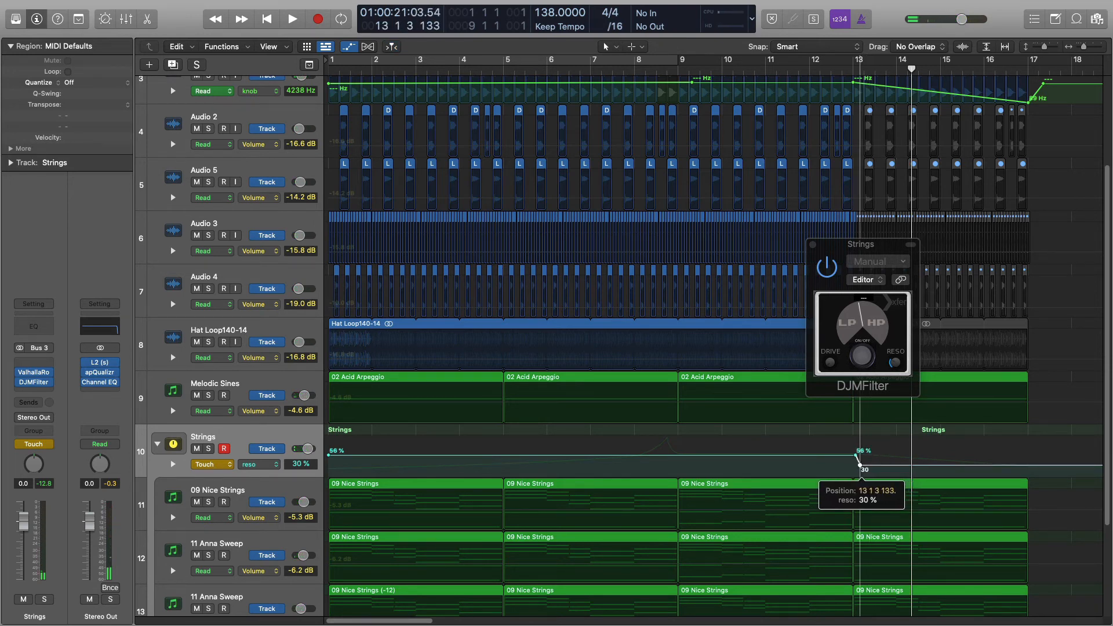
{"action": "left_click_drag", "start_coordinate": [859, 464], "coordinate": [883, 473]}
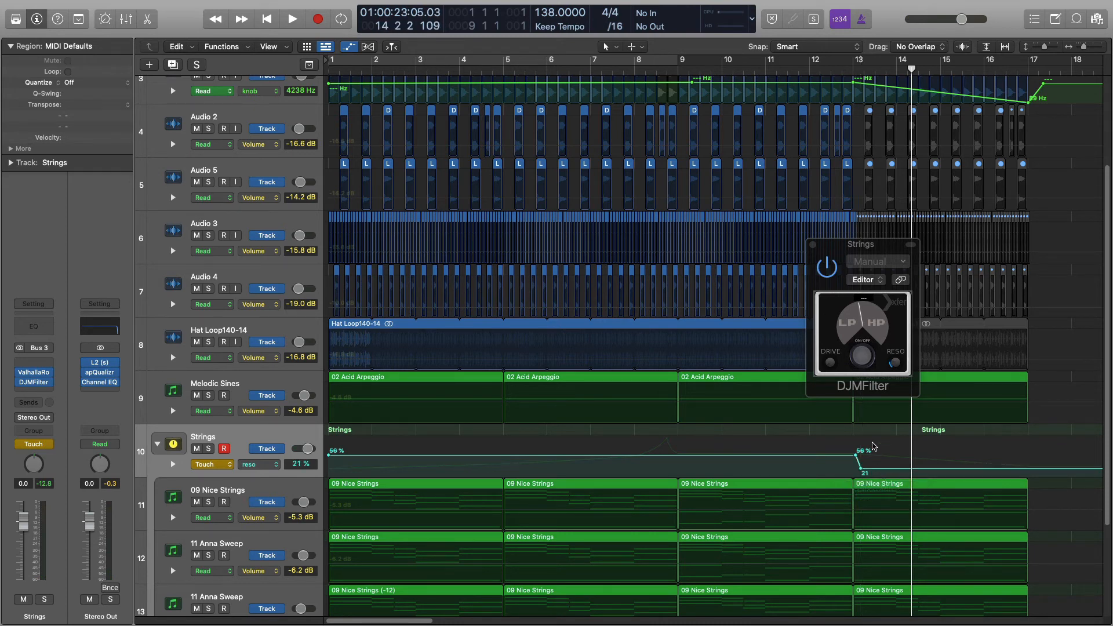
- Play the arrangement from bar 13 to just past bar 17
{"action": "left_click", "coordinate": [852, 68]}
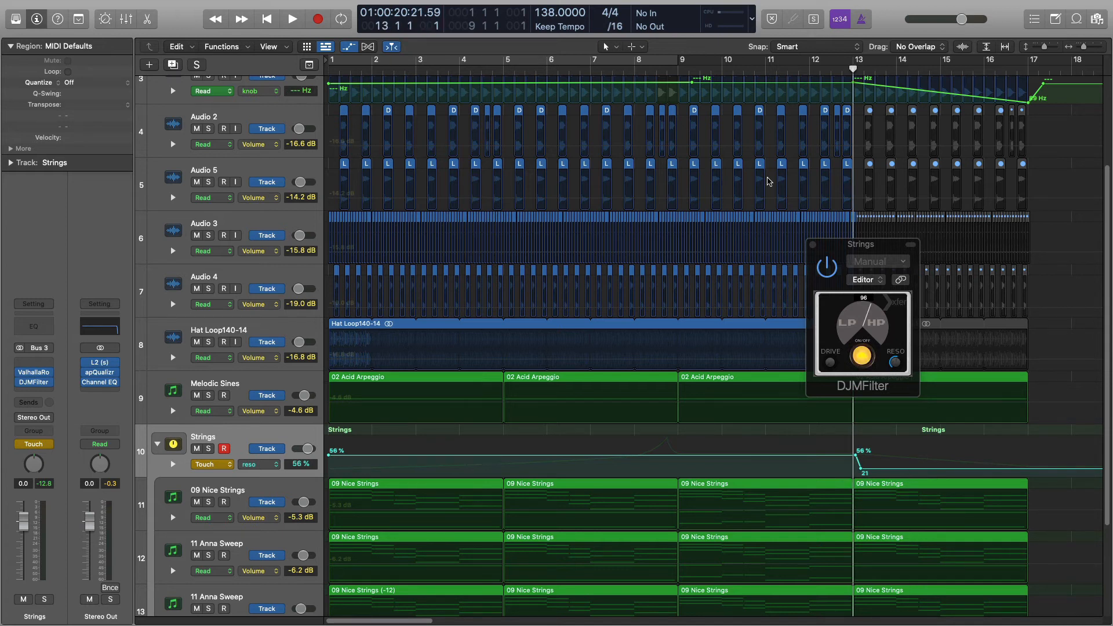
{"action": "key", "text": "space"}
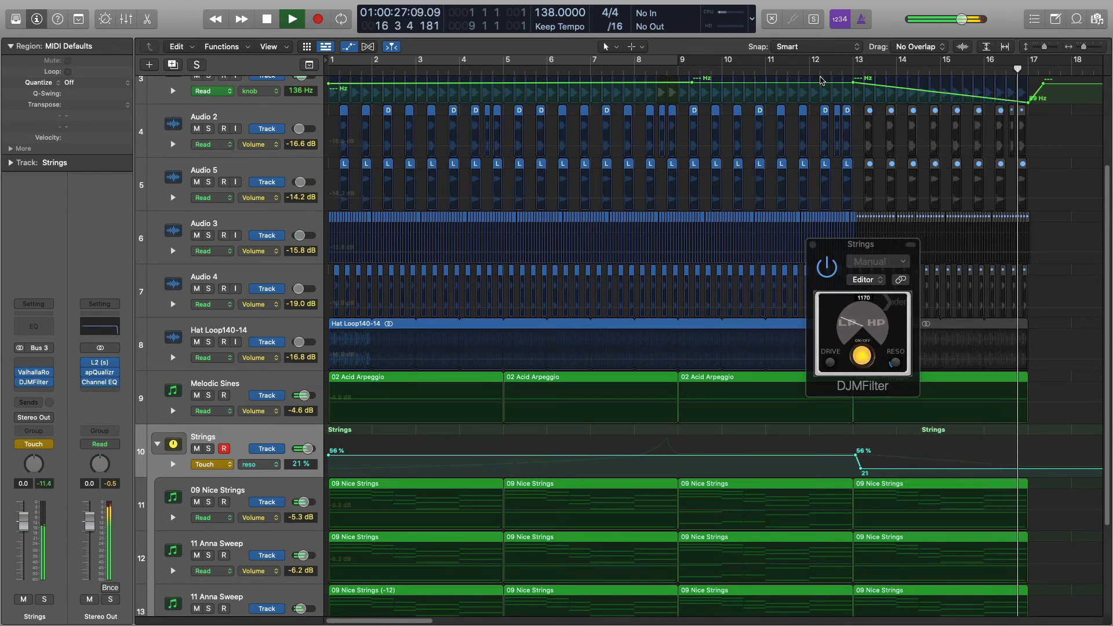
{"action": "key", "text": "space"}
- Return the Strings track to Read mode and lower its filter knob automation point at bar 17 to 260 Hz
{"action": "scroll", "coordinate": [617, 231], "scroll_direction": "left", "scroll_amount": 10}
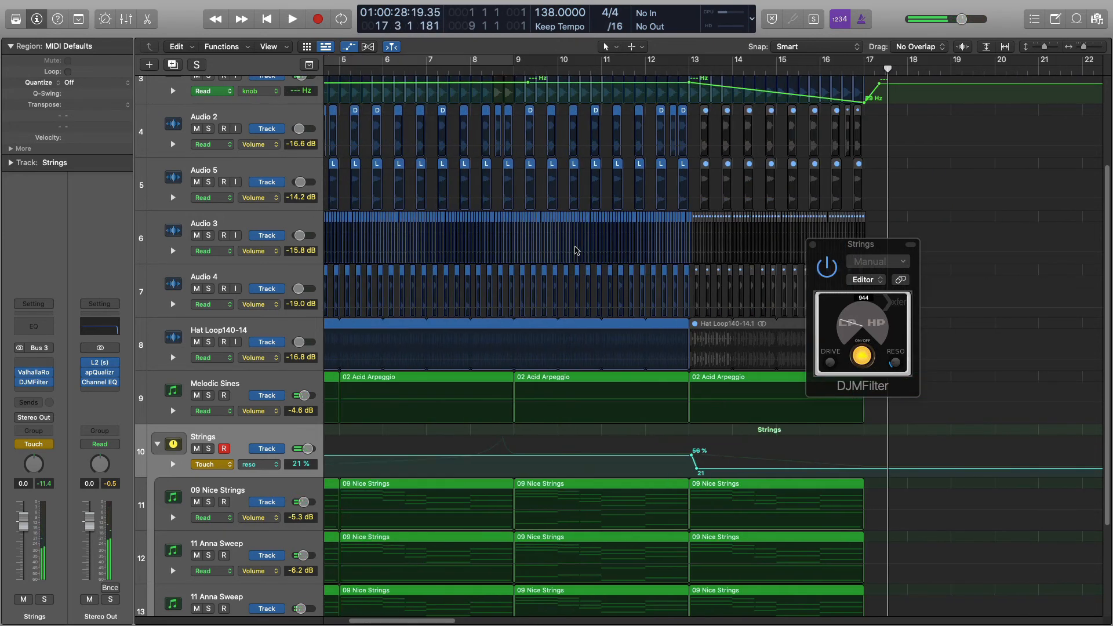
{"action": "left_click", "coordinate": [232, 466]}
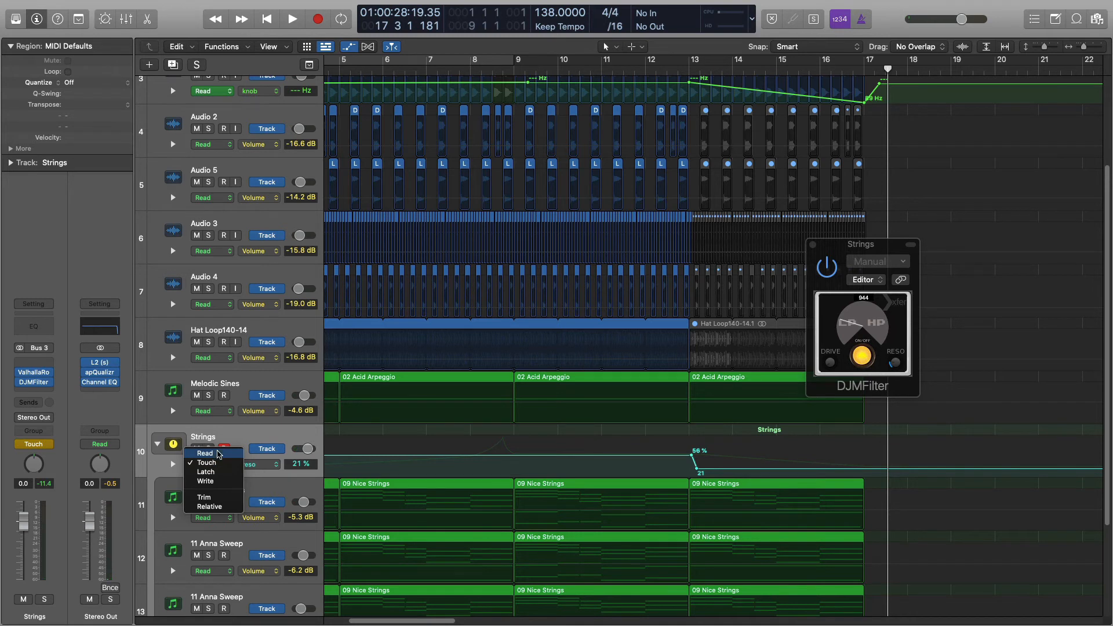
{"action": "left_click", "coordinate": [219, 454]}
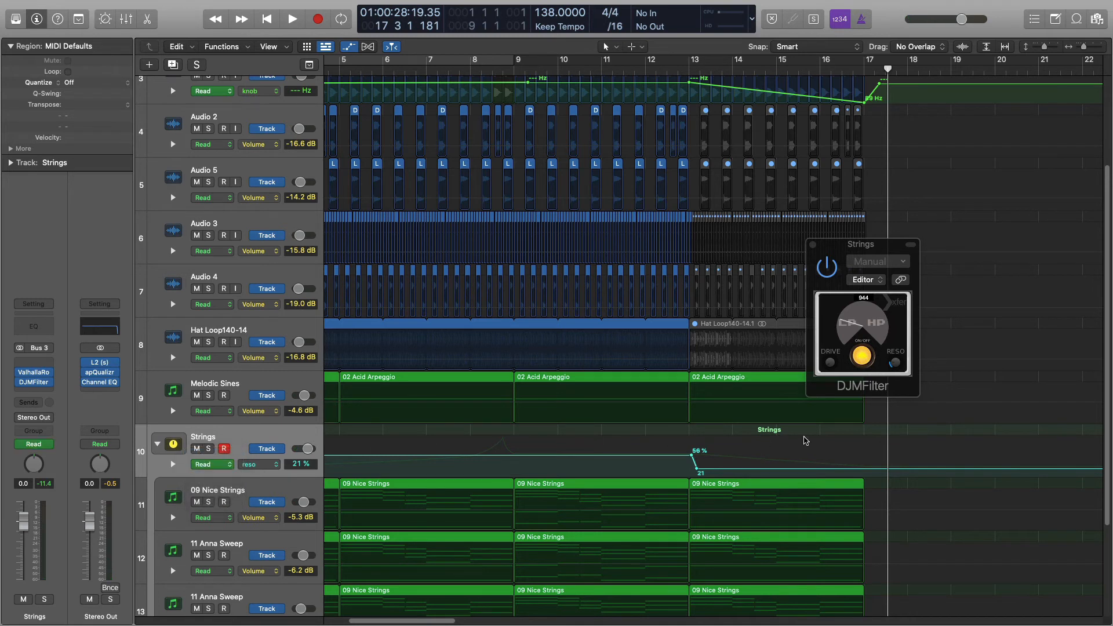
{"action": "left_click", "coordinate": [276, 467]}
{"action": "left_click", "coordinate": [290, 454]}
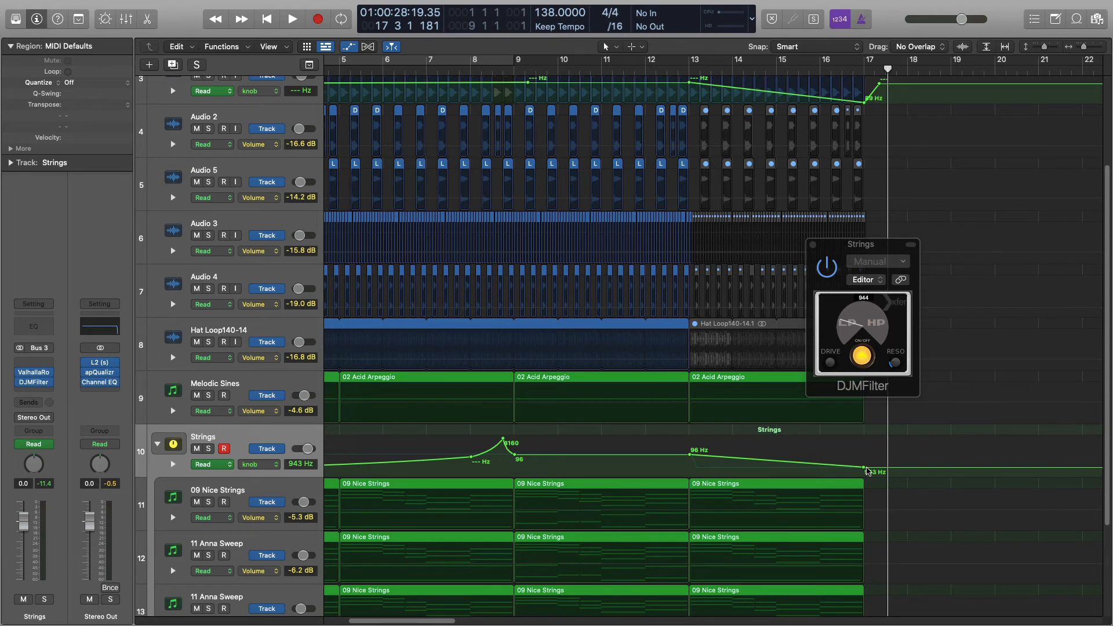
{"action": "left_click_drag", "start_coordinate": [863, 468], "coordinate": [863, 472]}
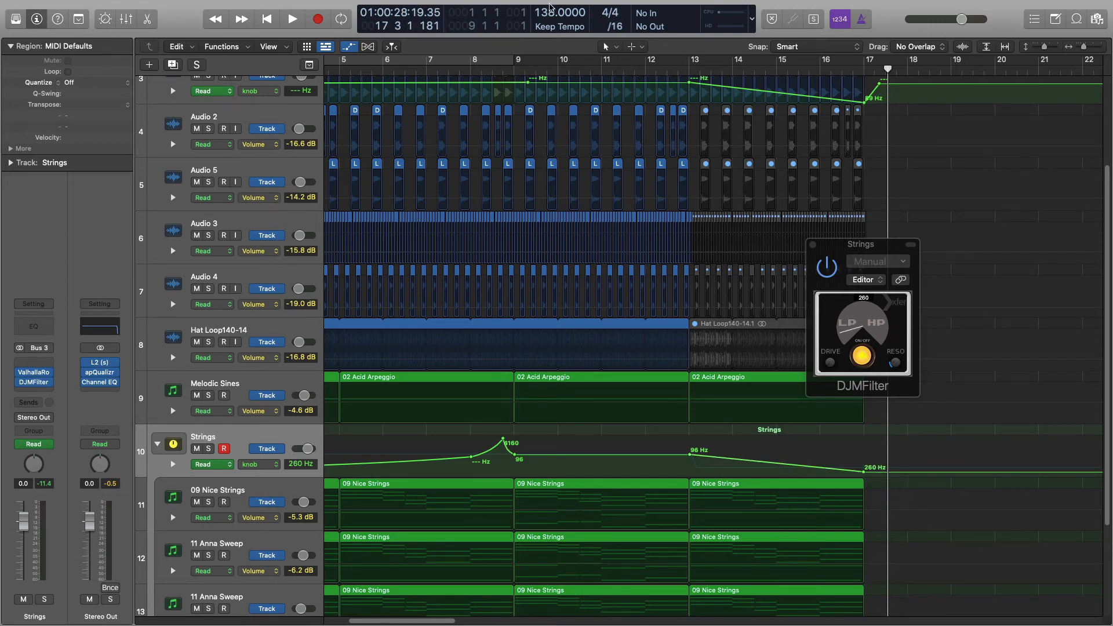
- Bend the Strings filter knob ramp between bars 13 and 17 downward with the Automation Curve tool
{"action": "left_click", "coordinate": [606, 47]}
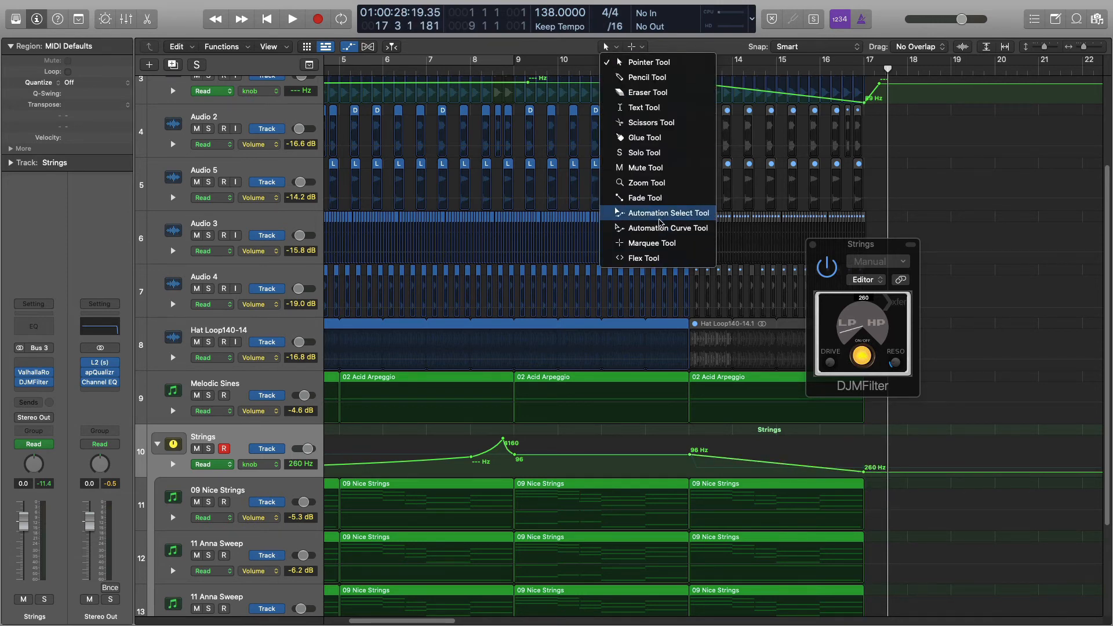
{"action": "left_click", "coordinate": [667, 228]}
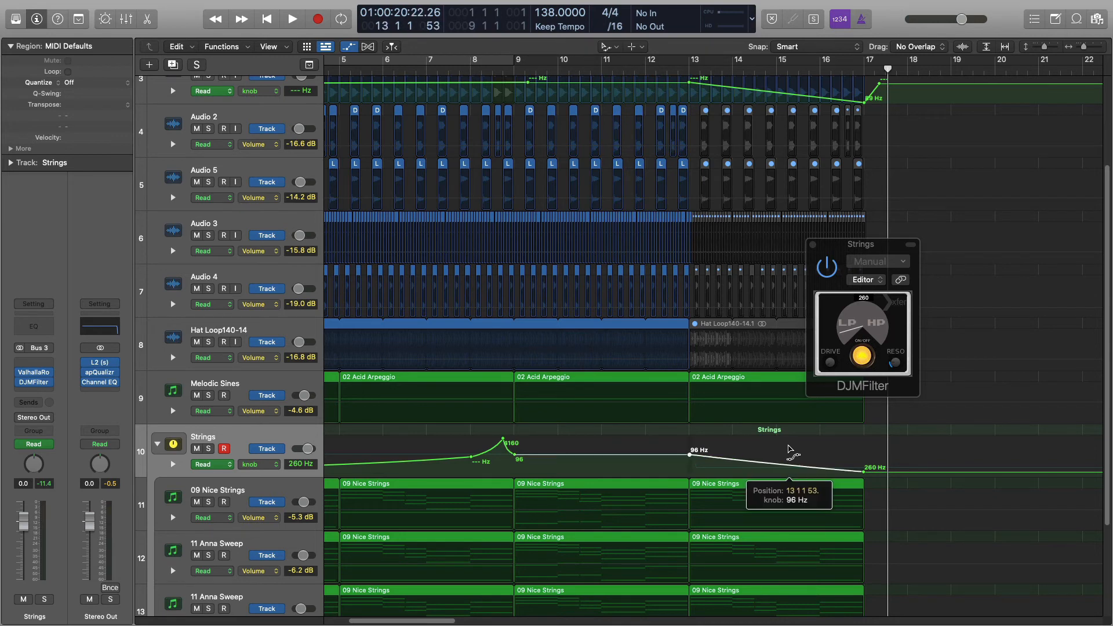
{"action": "left_click_drag", "start_coordinate": [790, 451], "coordinate": [790, 468]}
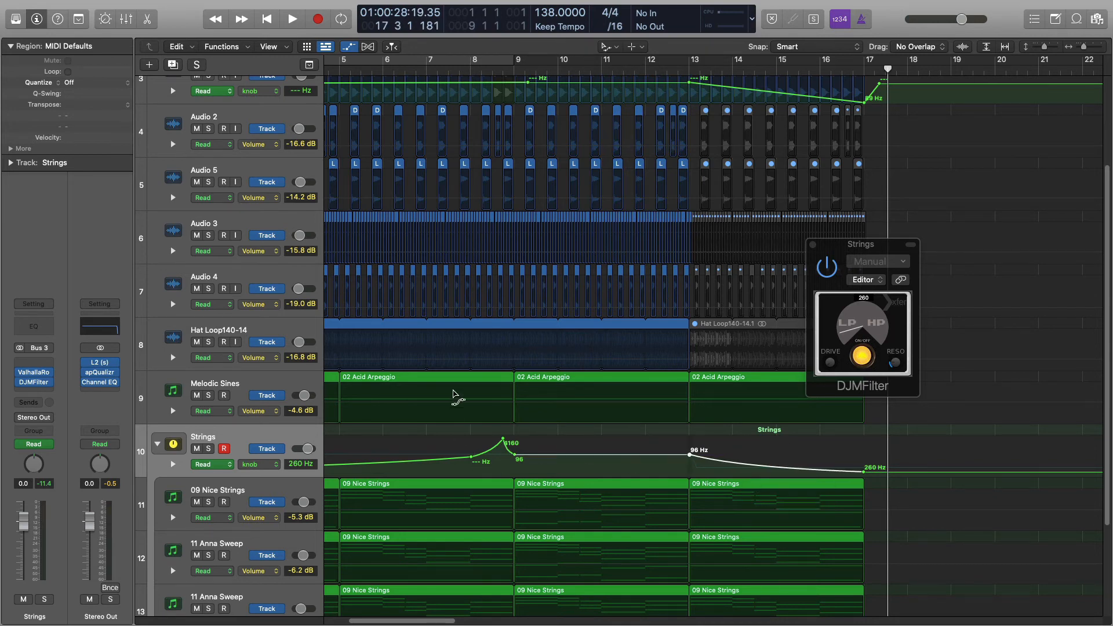
{"action": "scroll", "coordinate": [479, 315], "scroll_direction": "left", "scroll_amount": 1}
{"action": "scroll", "coordinate": [676, 158], "scroll_direction": "left", "scroll_amount": 1}
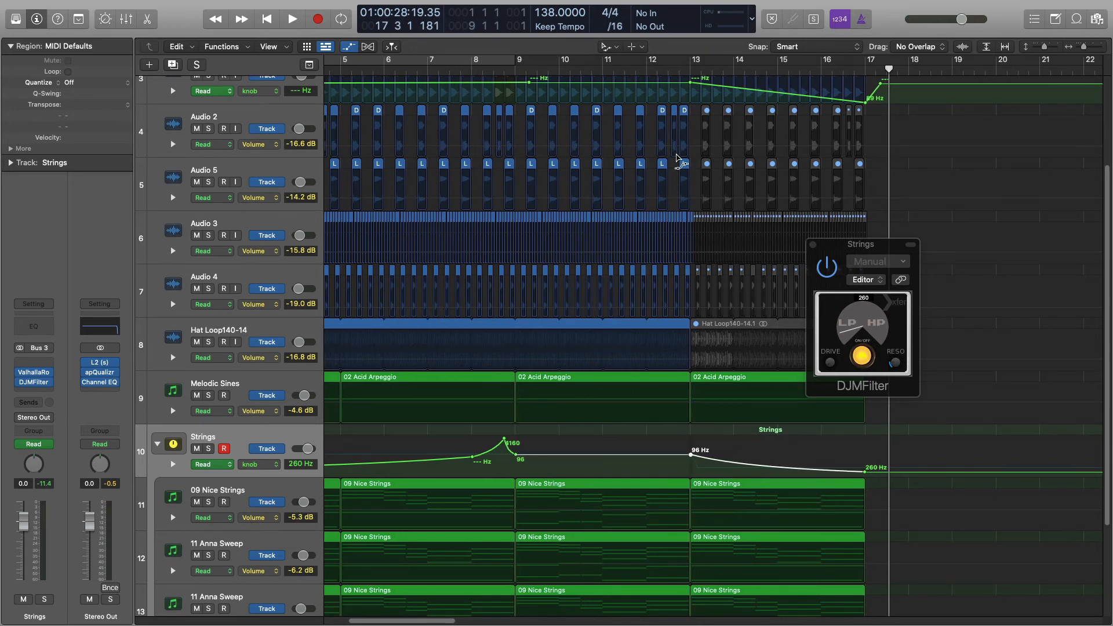
- Copy the kick region at bar 12 to bar 17 without automation data, and move the 89 Hz filter point to its end
{"action": "scroll", "coordinate": [676, 158], "scroll_direction": "up", "scroll_amount": 2}
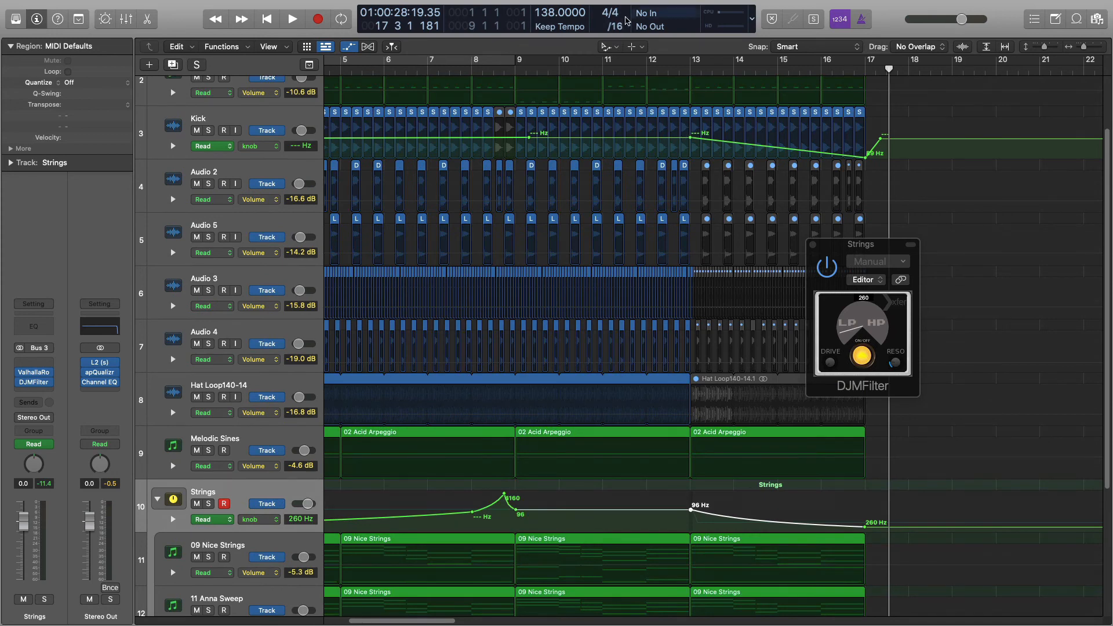
{"action": "left_click", "coordinate": [607, 46]}
{"action": "left_click", "coordinate": [620, 62]}
{"action": "left_click", "coordinate": [651, 114]}
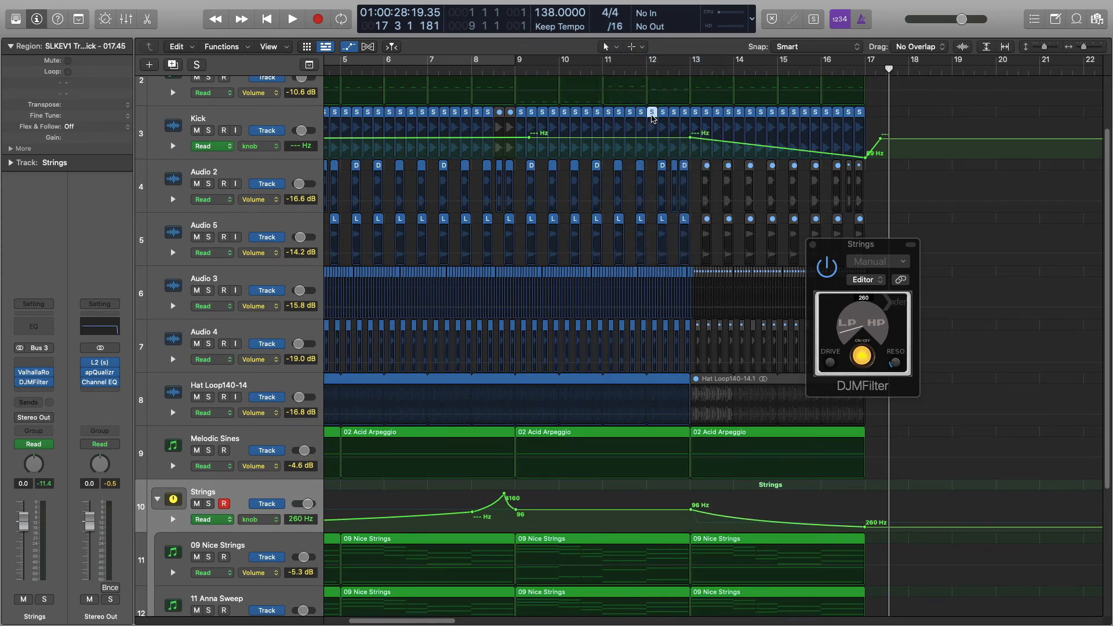
{"action": "left_click_drag", "start_coordinate": [653, 118], "coordinate": [874, 126]}
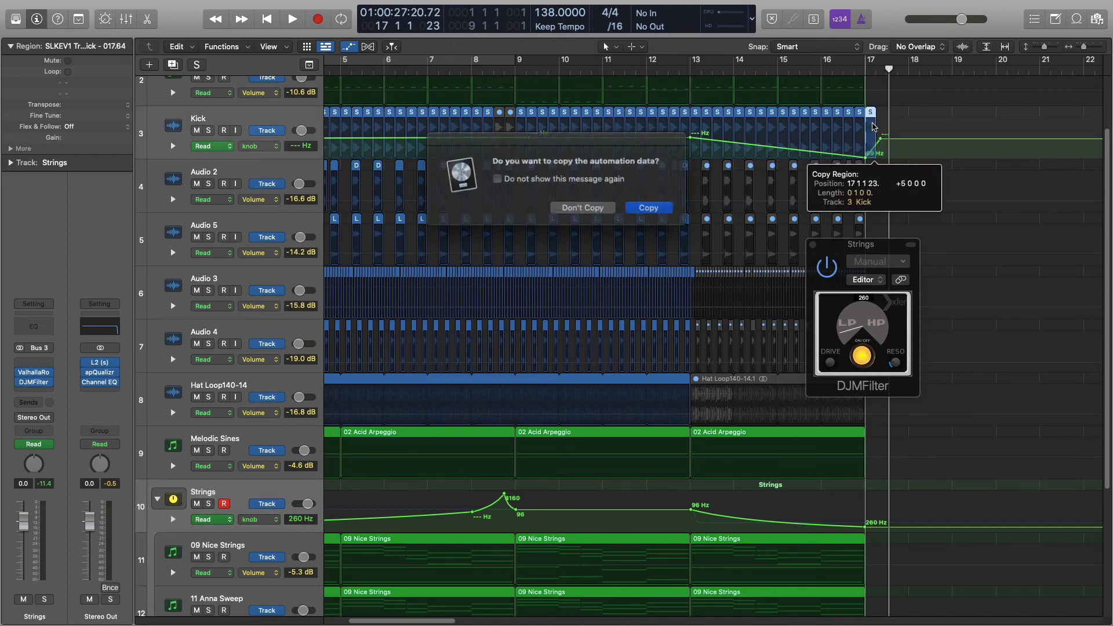
{"action": "left_click", "coordinate": [593, 208]}
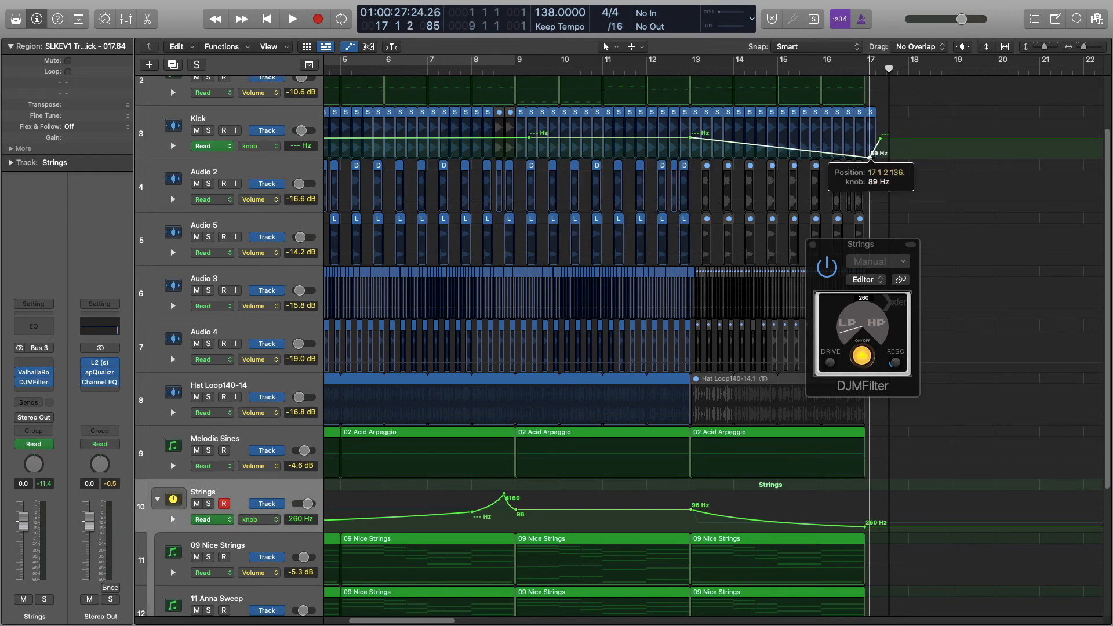
{"action": "left_click", "coordinate": [877, 157]}
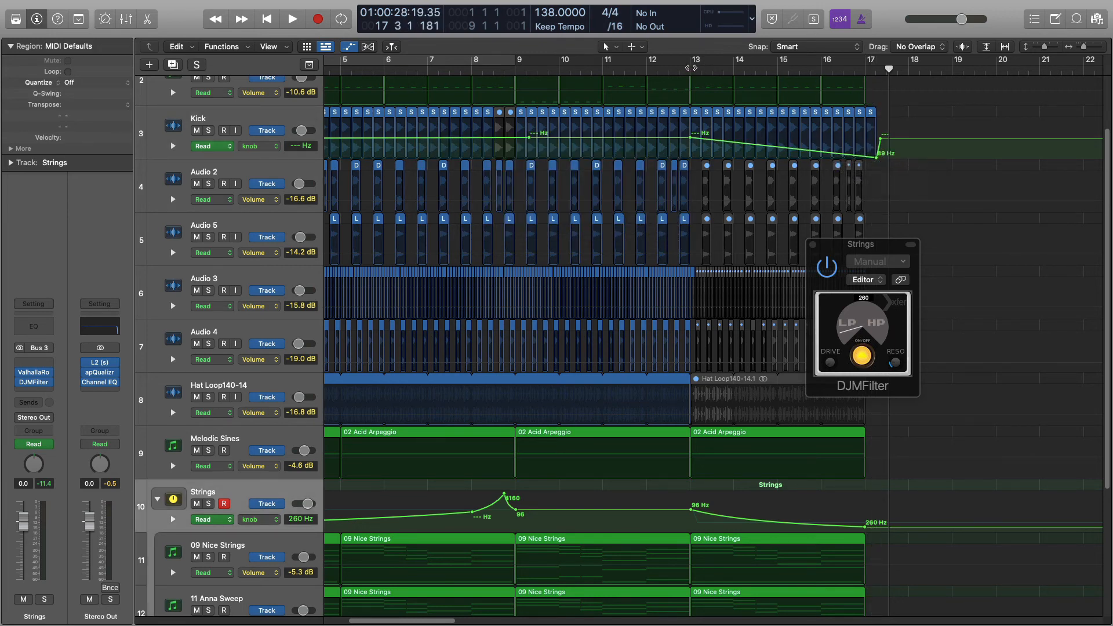
- Play the transition from bar 13 to just past bar 18, and close the DJMFilter window
{"action": "left_click", "coordinate": [692, 68]}
{"action": "key", "text": "space"}
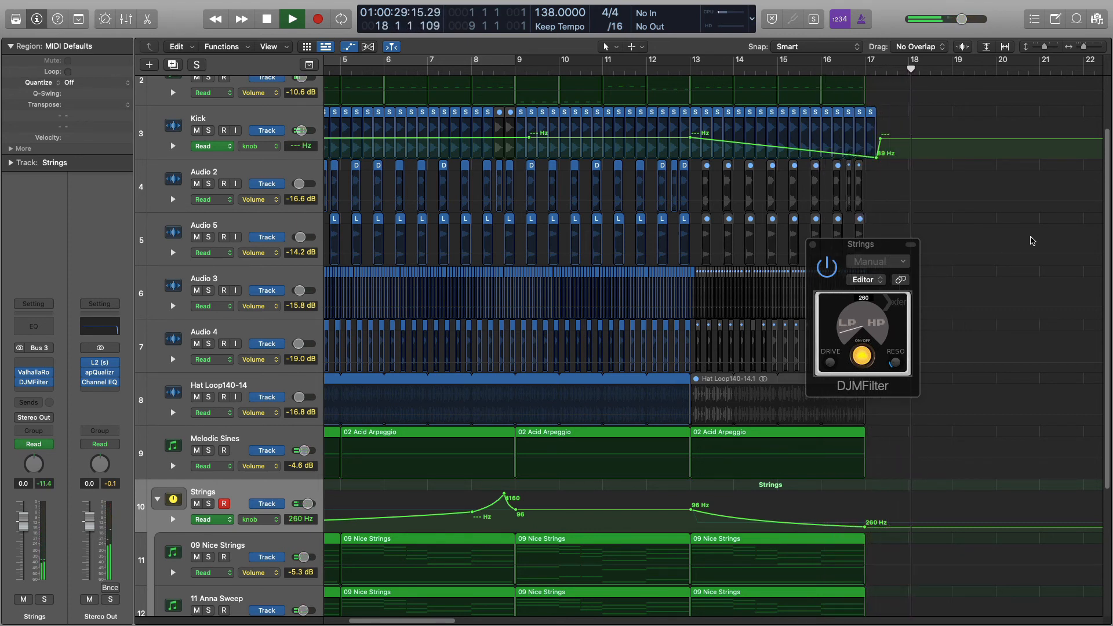
{"action": "key", "text": "space"}
{"action": "left_click", "coordinate": [813, 247]}
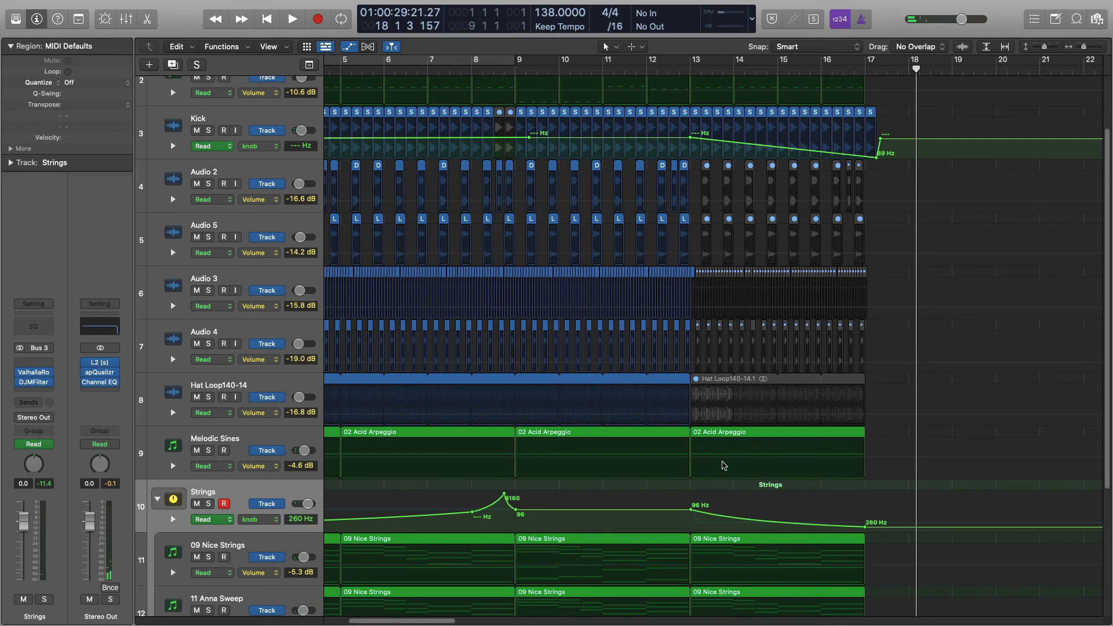
- Copy the 09 Nice Strings region at bar 13 on its own track to bar 17
{"action": "scroll", "coordinate": [725, 467], "scroll_direction": "down", "scroll_amount": 4}
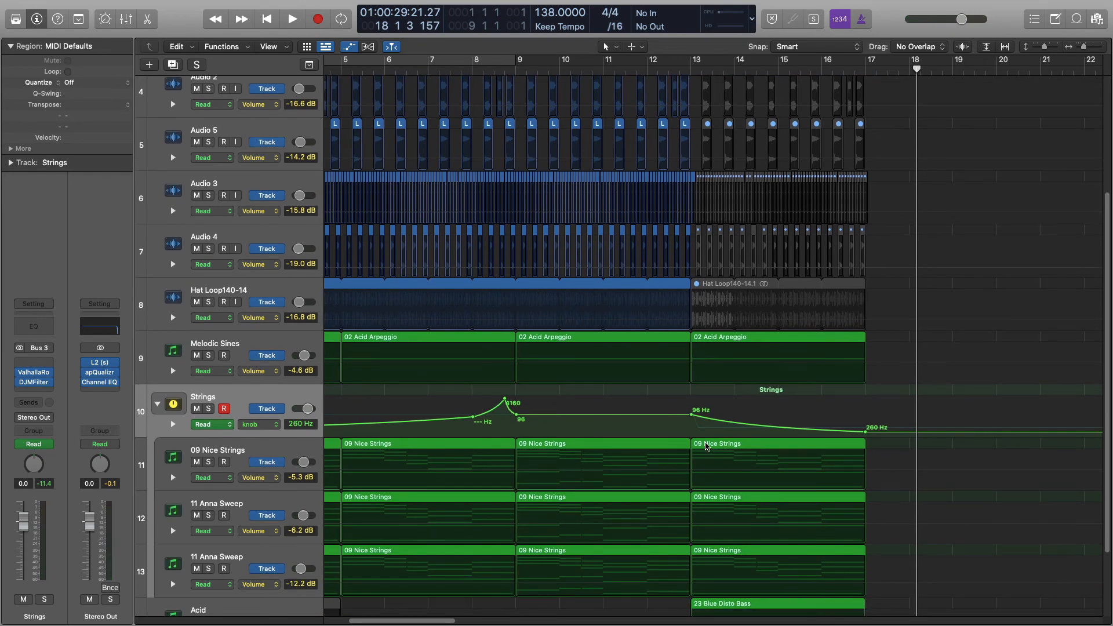
{"action": "left_click", "coordinate": [707, 445]}
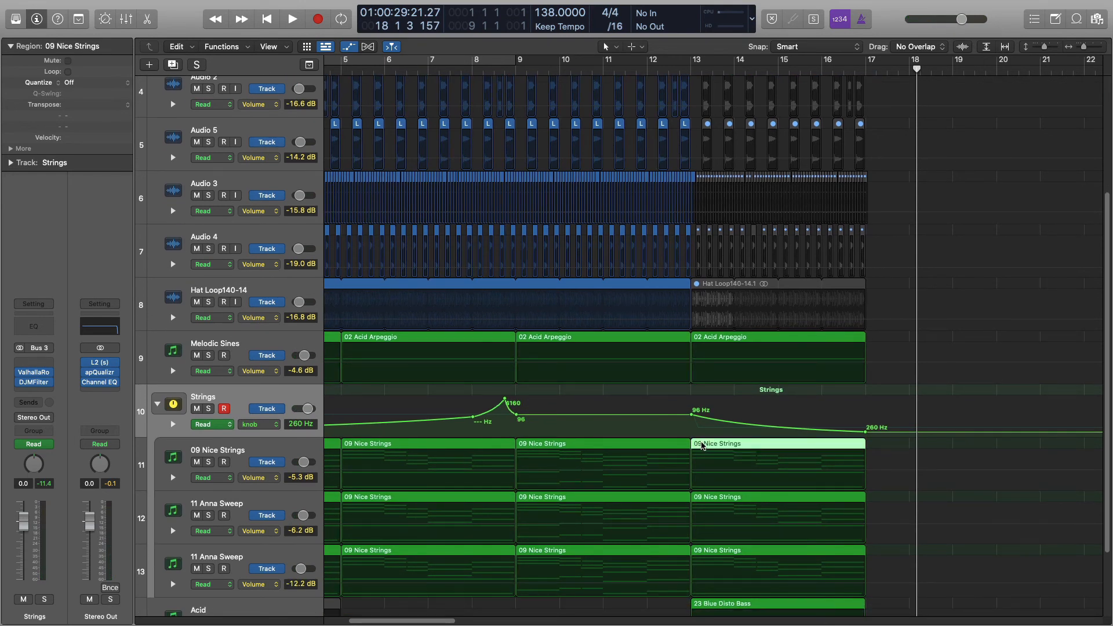
{"action": "left_click_drag", "start_coordinate": [699, 445], "coordinate": [876, 455]}
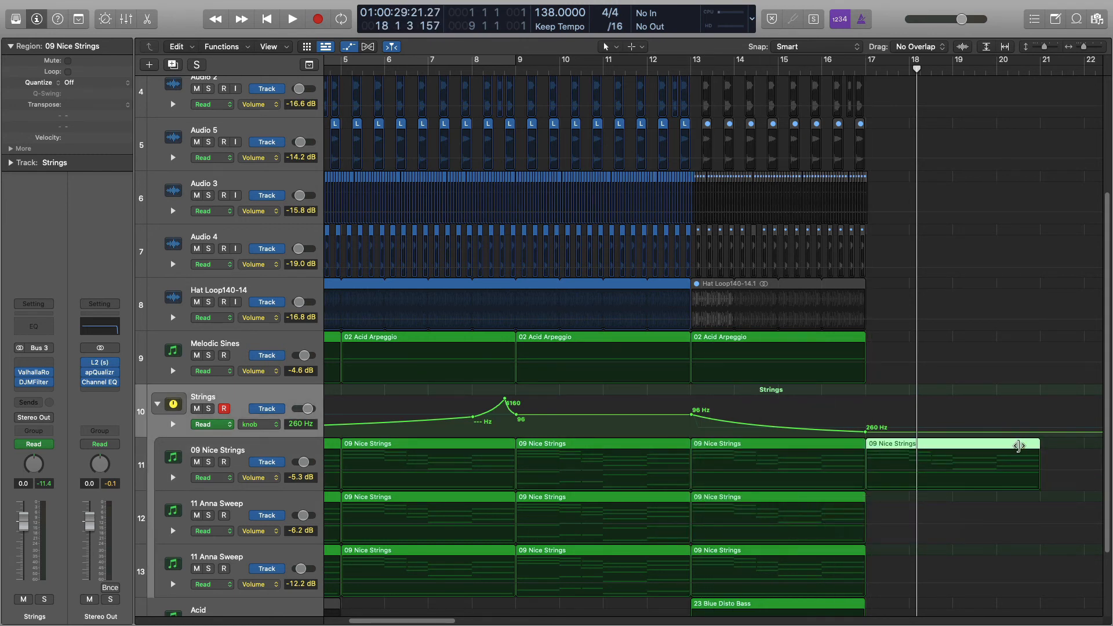
- Trim the 09 Nice Strings copy at bar 17 to one bar and split its overhanging low note at bar 18 with the Scissors tool
{"action": "left_click_drag", "start_coordinate": [1038, 447], "coordinate": [902, 451]}
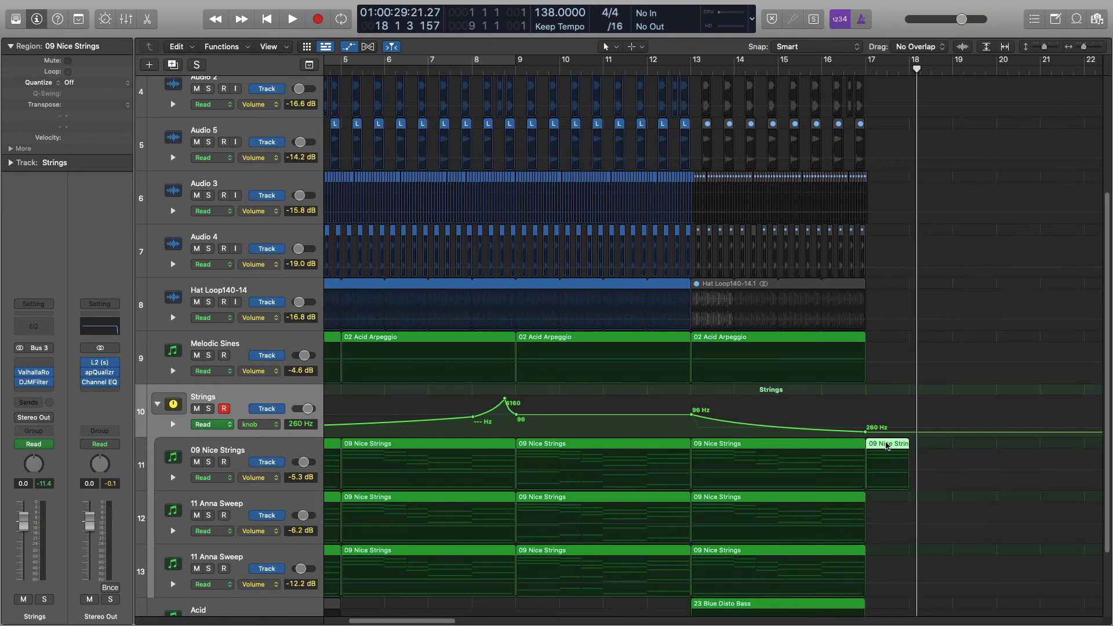
{"action": "double_click", "coordinate": [888, 445]}
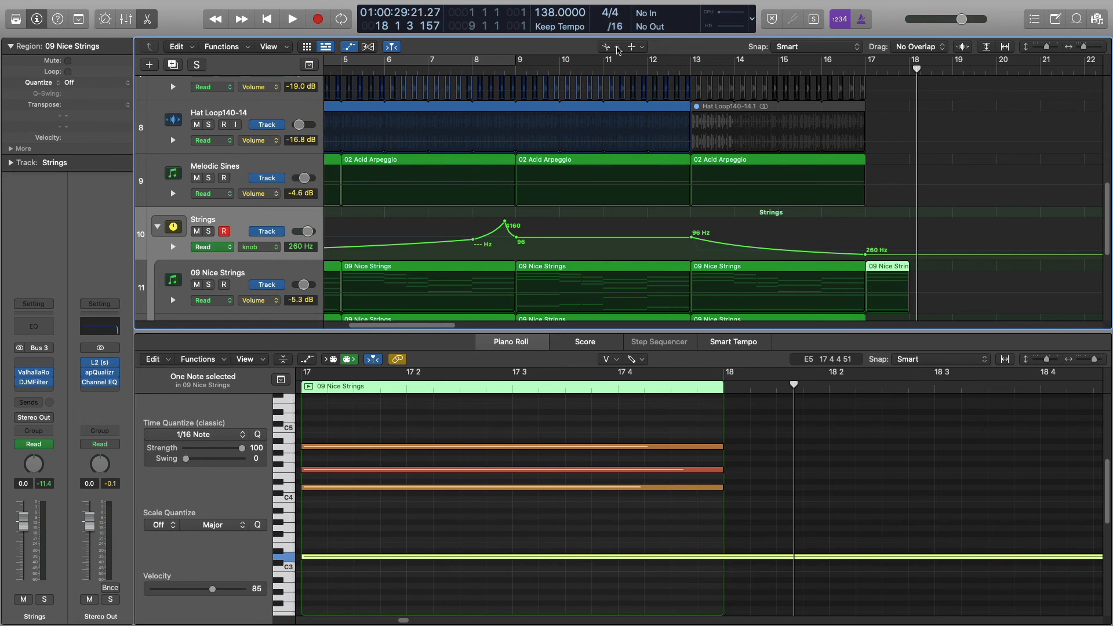
{"action": "left_click", "coordinate": [618, 49]}
{"action": "left_click", "coordinate": [645, 123]}
{"action": "left_click", "coordinate": [610, 359]}
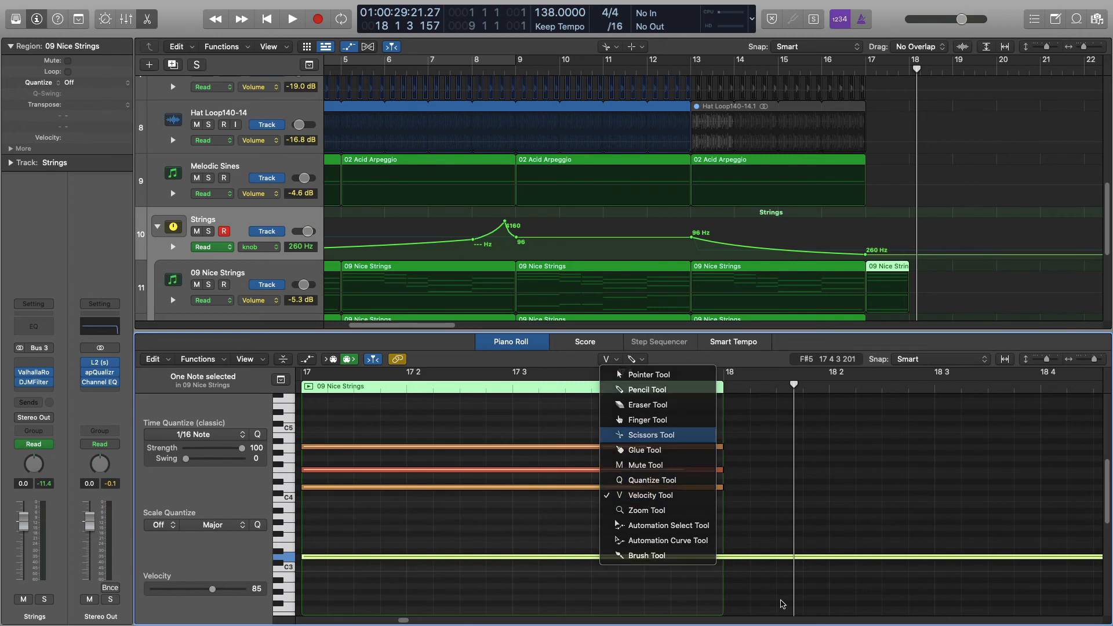
{"action": "left_click", "coordinate": [650, 436]}
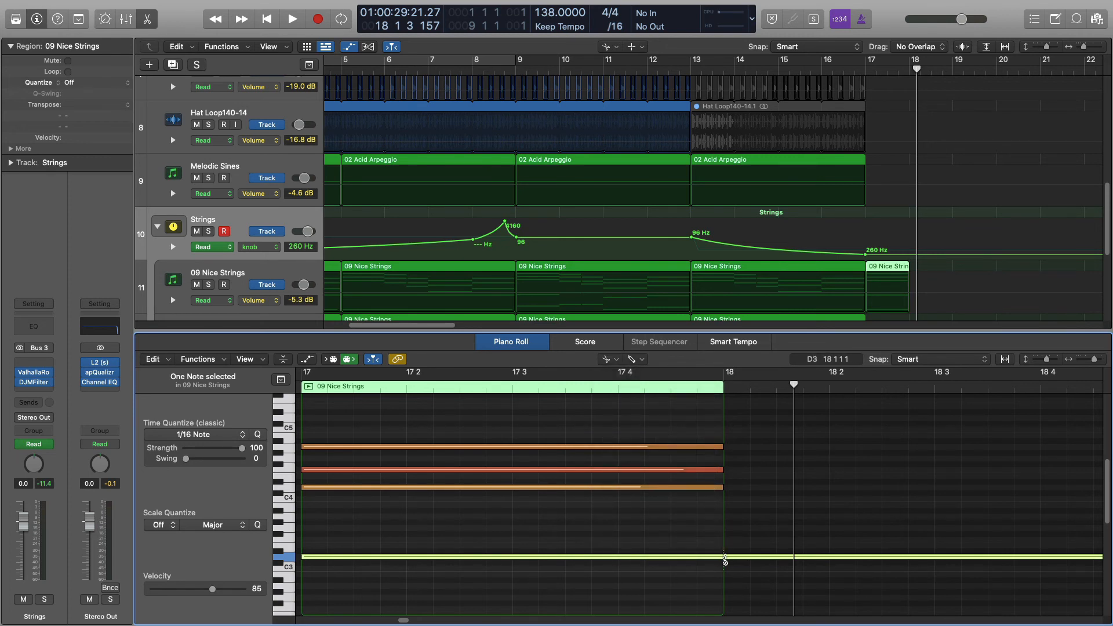
{"action": "left_click", "coordinate": [723, 555]}
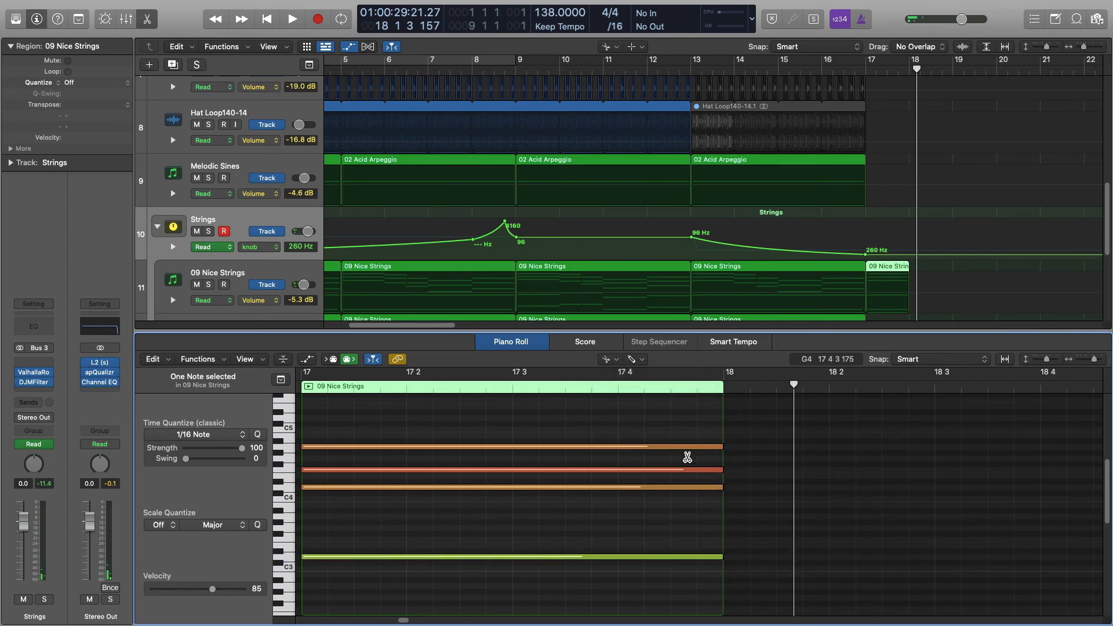
- Shorten all four chord notes in the bar 17 strings region to about a sixteenth note, and close the Piano Roll
{"action": "left_click", "coordinate": [616, 47]}
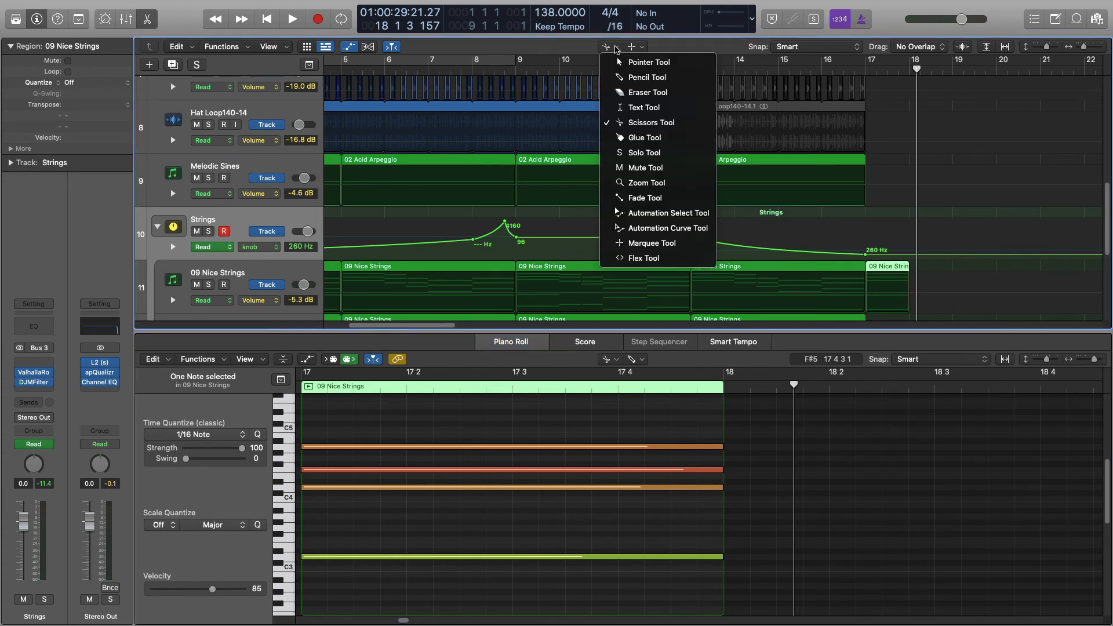
{"action": "left_click", "coordinate": [648, 62]}
{"action": "left_click_drag", "start_coordinate": [665, 422], "coordinate": [327, 565]}
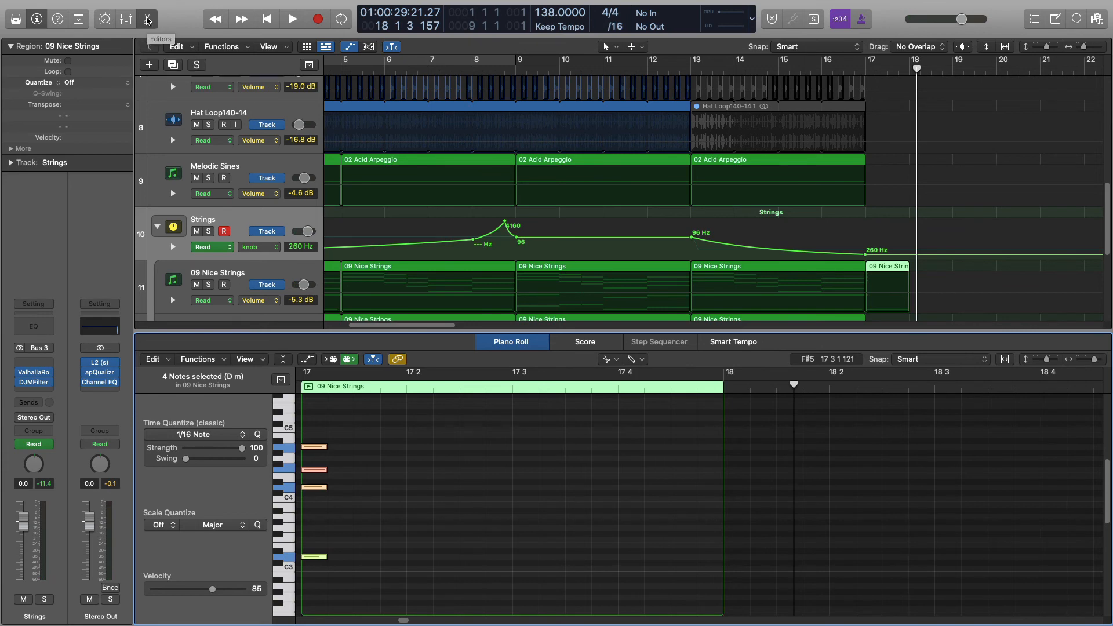
{"action": "left_click", "coordinate": [148, 20]}
- Play the whole arrangement from bar 1 until just past bar 19
{"action": "scroll", "coordinate": [552, 257], "scroll_direction": "left", "scroll_amount": 5}
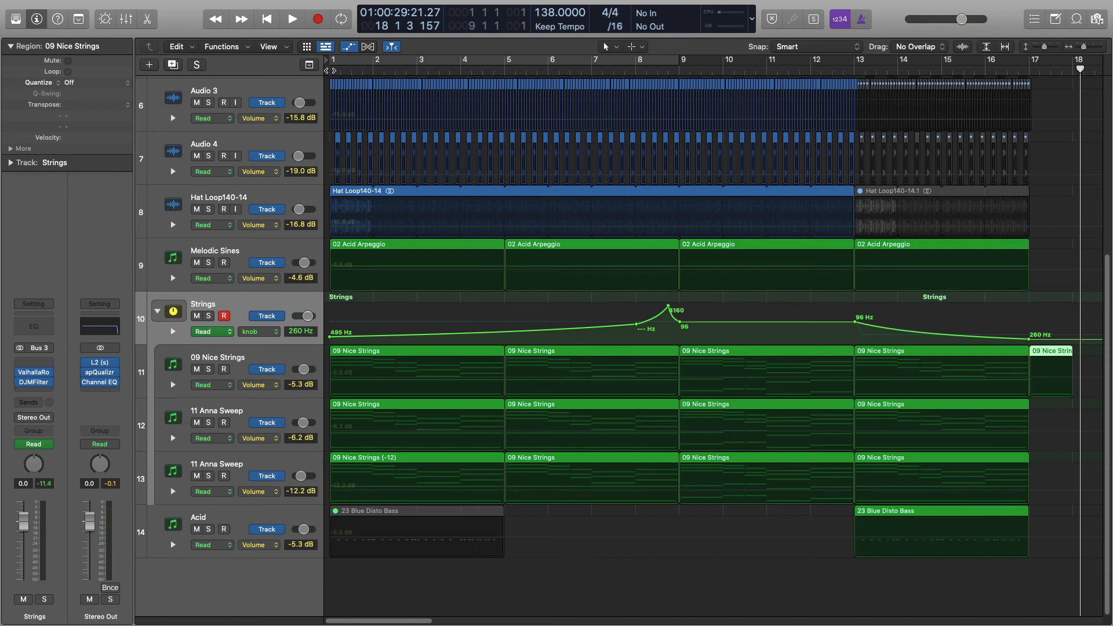
{"action": "key", "text": "Return"}
{"action": "key", "text": "space"}
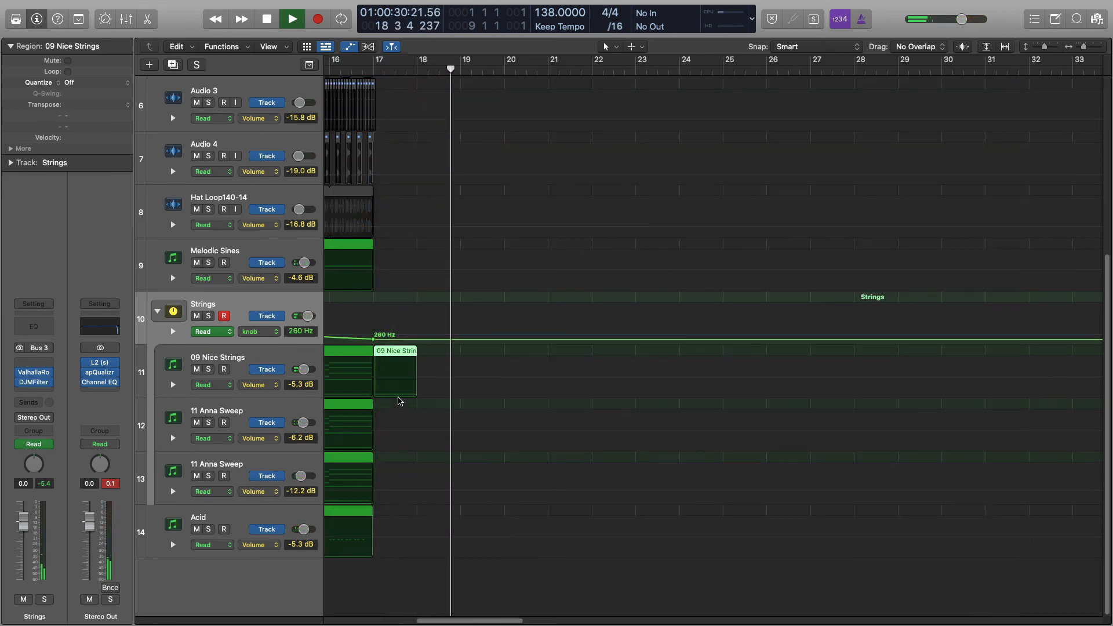
{"action": "key", "text": "space"}
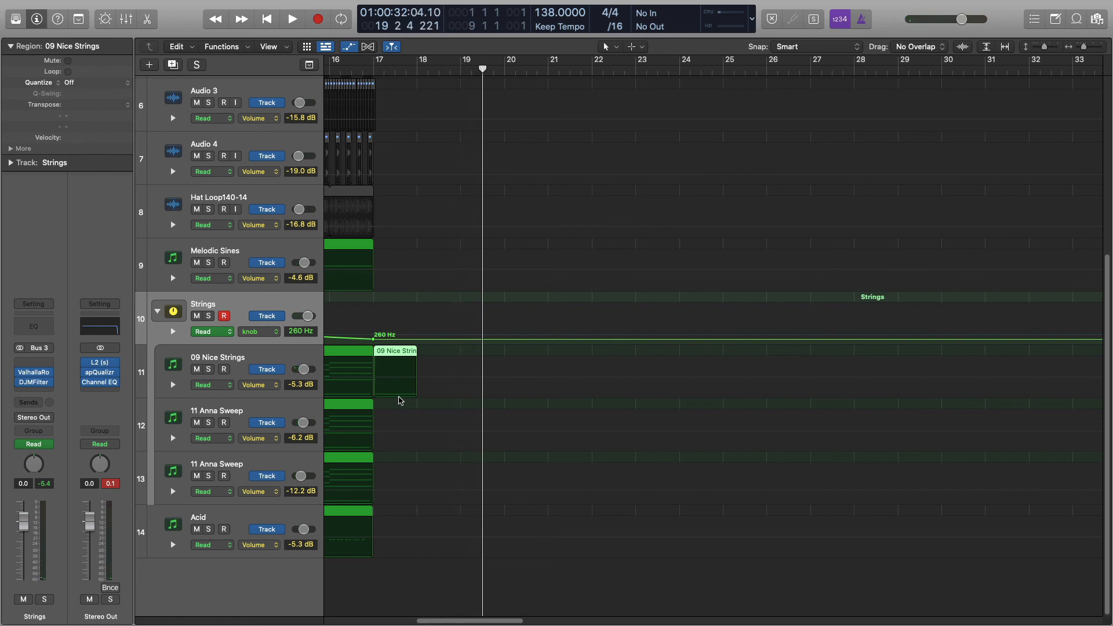
- Replay the arrangement from the beginning and hide the track automation during playback
{"action": "key", "text": "Return"}
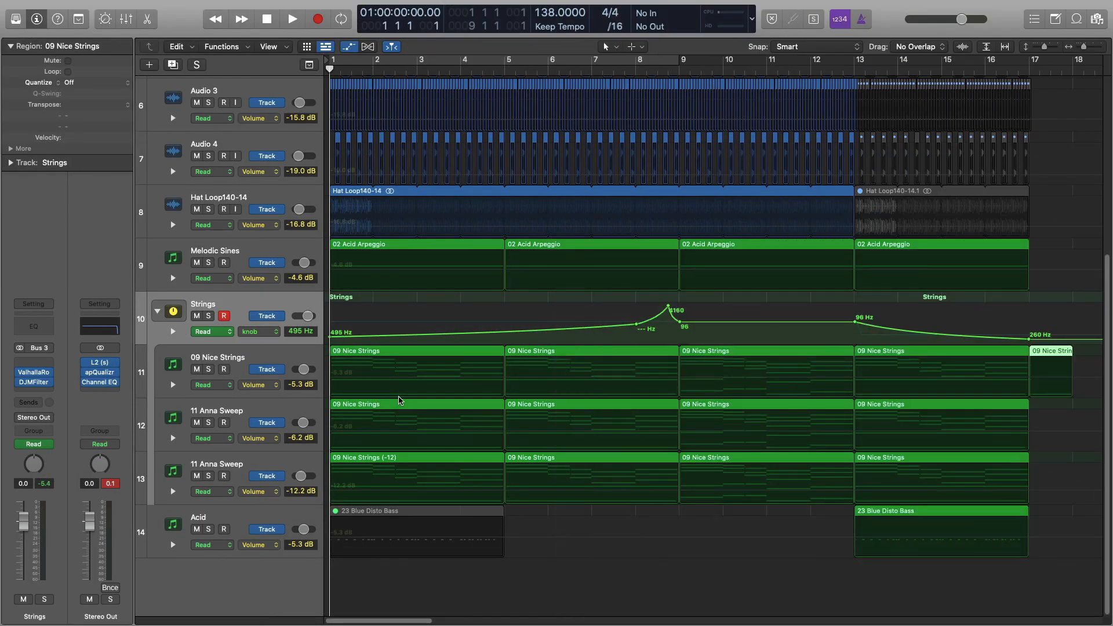
{"action": "key", "text": "space"}
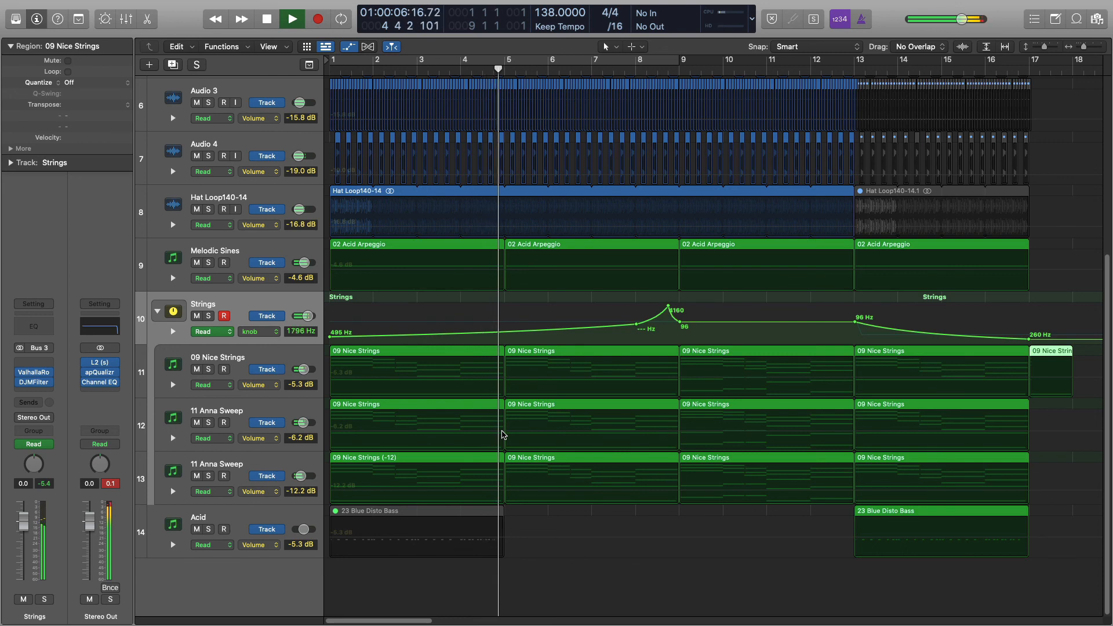
{"action": "key", "text": "a"}
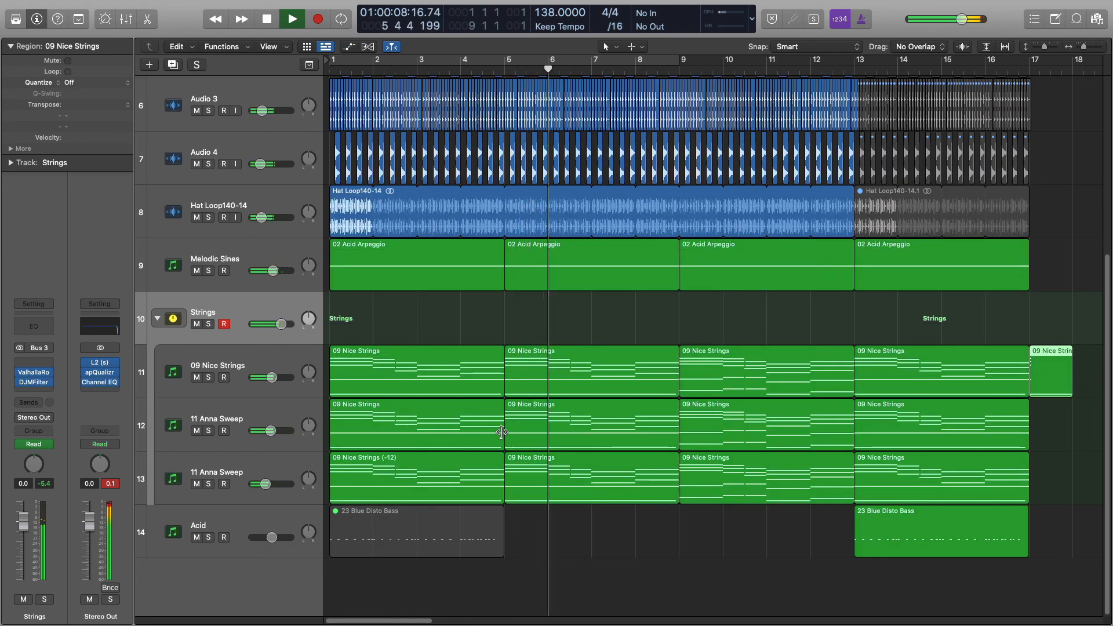